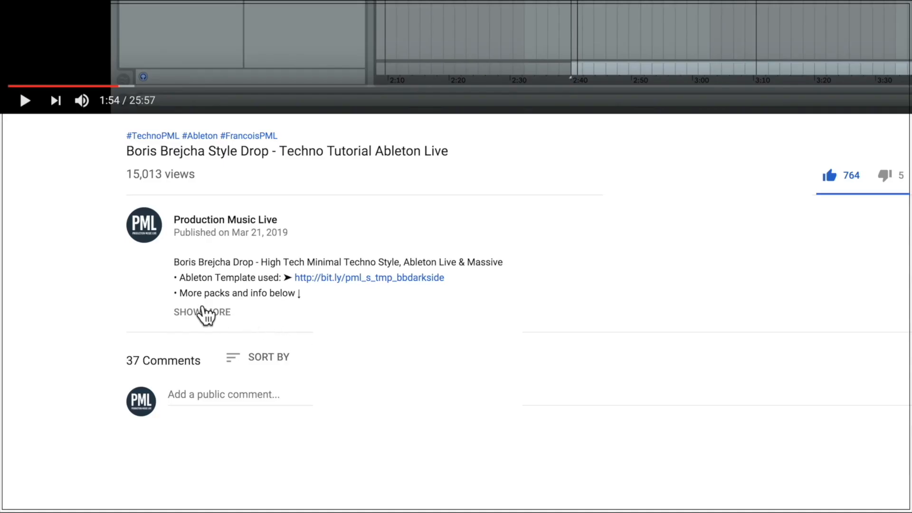
# - Expand the full description of the Boris Brejcha Style Drop video
pyautogui.click(202, 310)
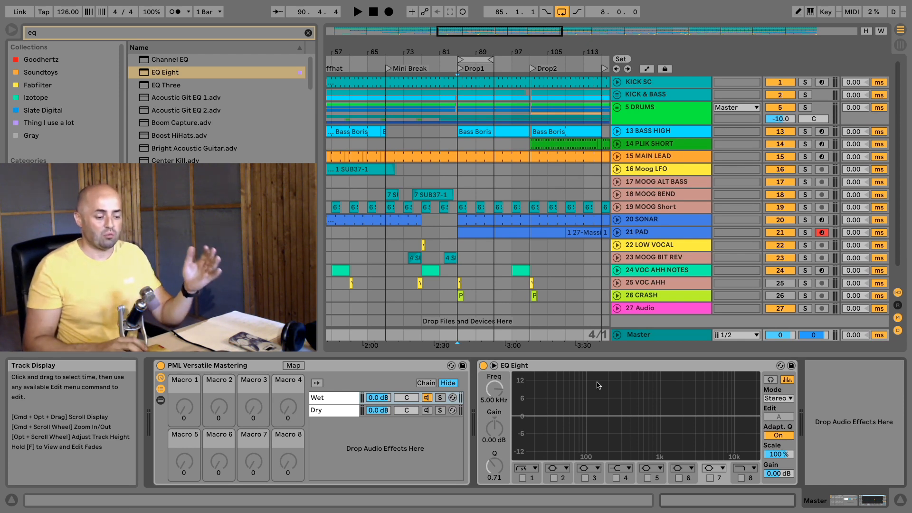
# - Play the looped Drop1 section and compare the Wet and Dry chains of the PML Versatile Mastering rack
pyautogui.moveTo(592, 401); pyautogui.dragTo(649, 447)
pyautogui.moveTo(719, 387); pyautogui.dragTo(738, 447)
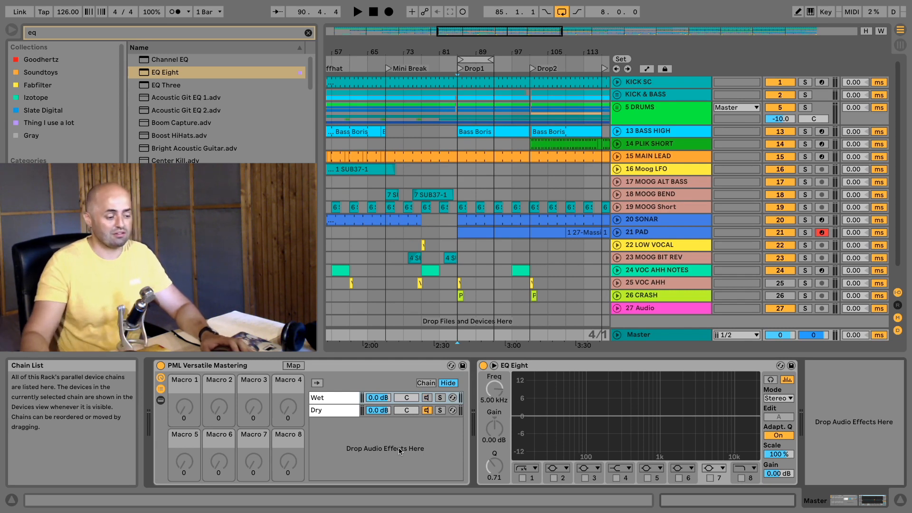
pyautogui.press('space')
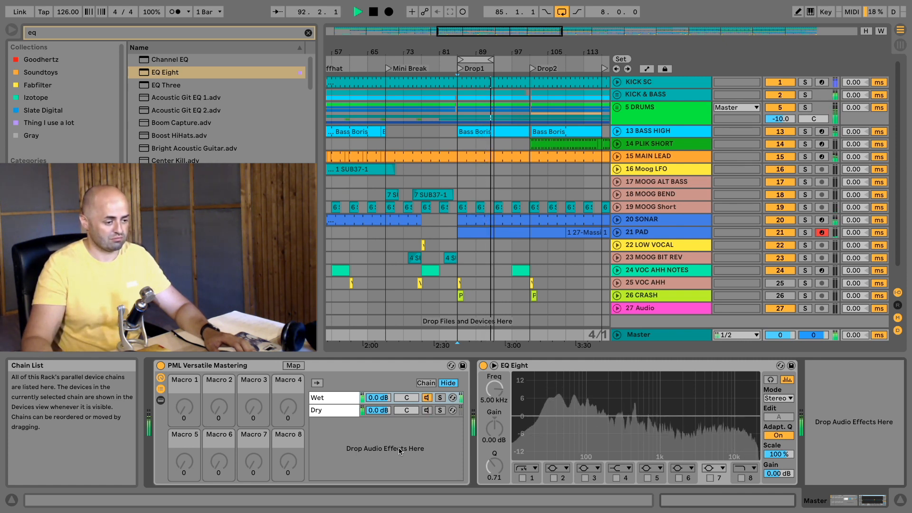
pyautogui.press('space')
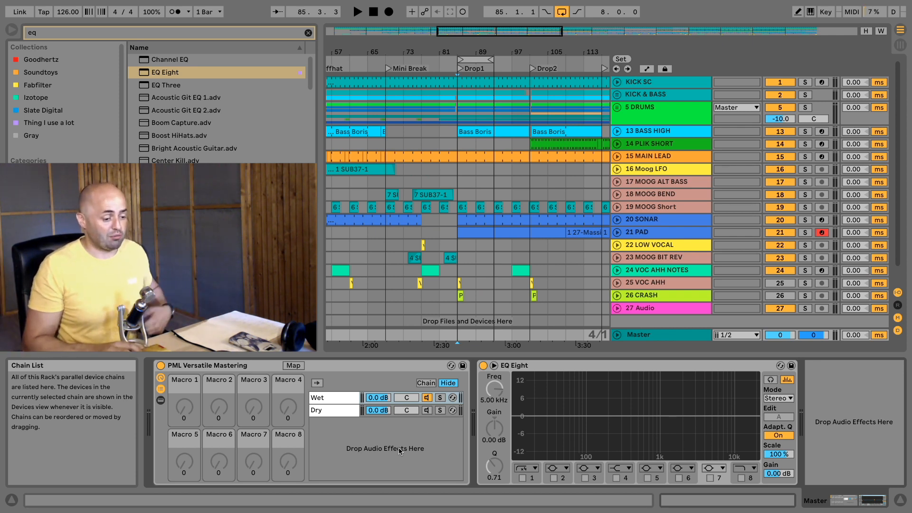
# - Delete the EQ Eight after the PML Versatile Mastering rack and reveal the devices inside the rack
pyautogui.click(531, 370)
pyautogui.press('Delete')
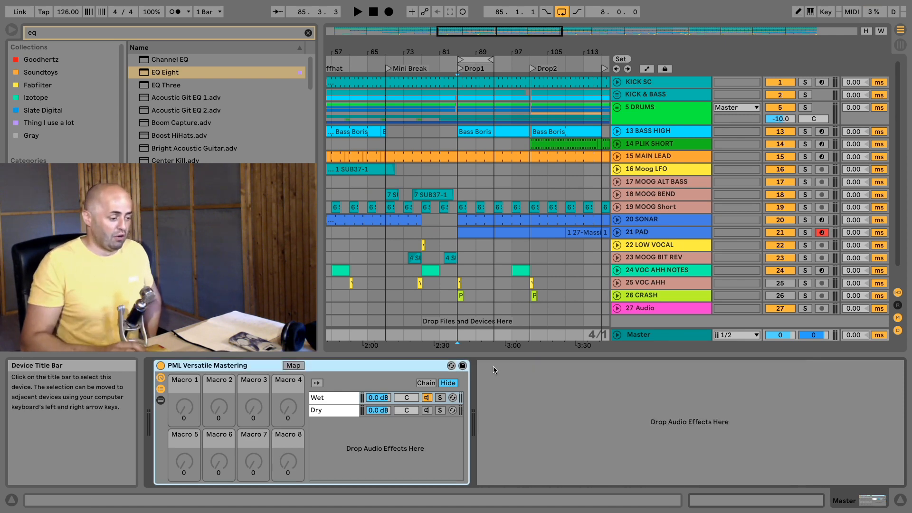
pyautogui.click(160, 402)
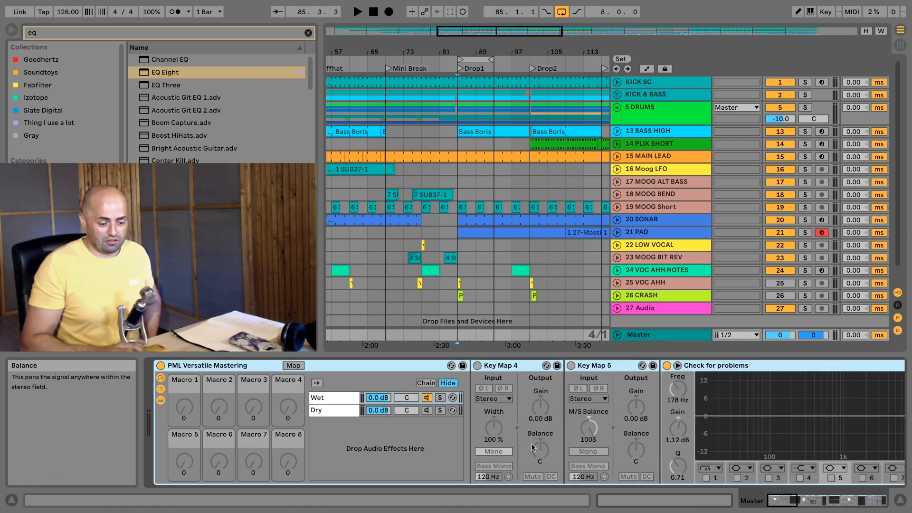
pyautogui.click(791, 502)
pyautogui.moveTo(791, 503); pyautogui.dragTo(793, 503)
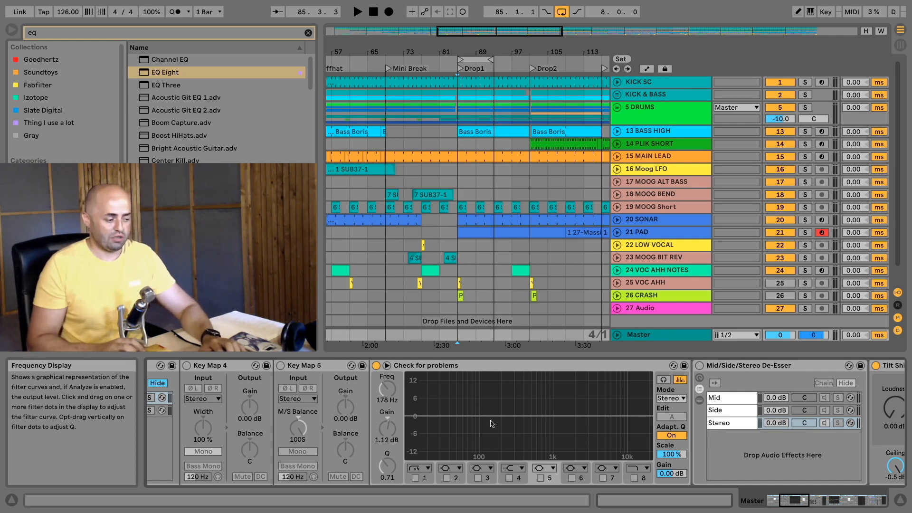
# - Review the computer-key mappings assigned to the Key Map 4 and Key Map 5 devices
pyautogui.click(227, 366)
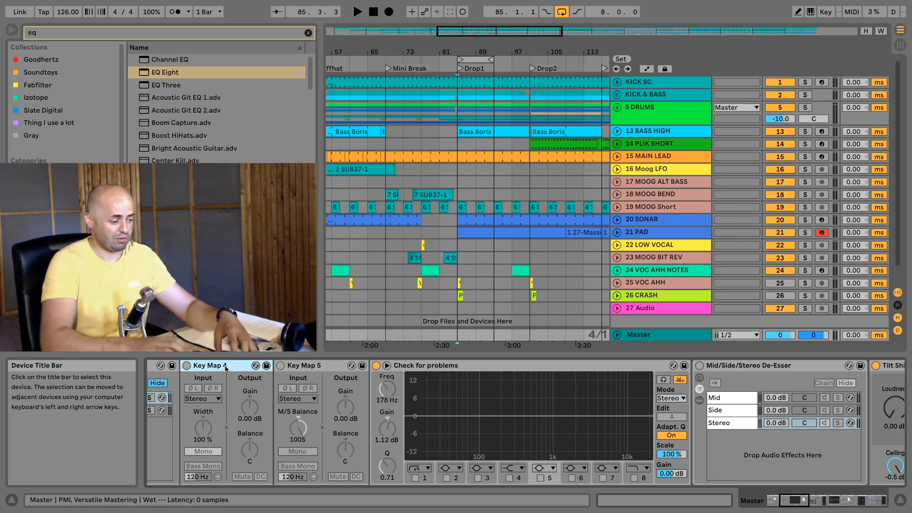
pyautogui.hotkey('ctrl', 'k')
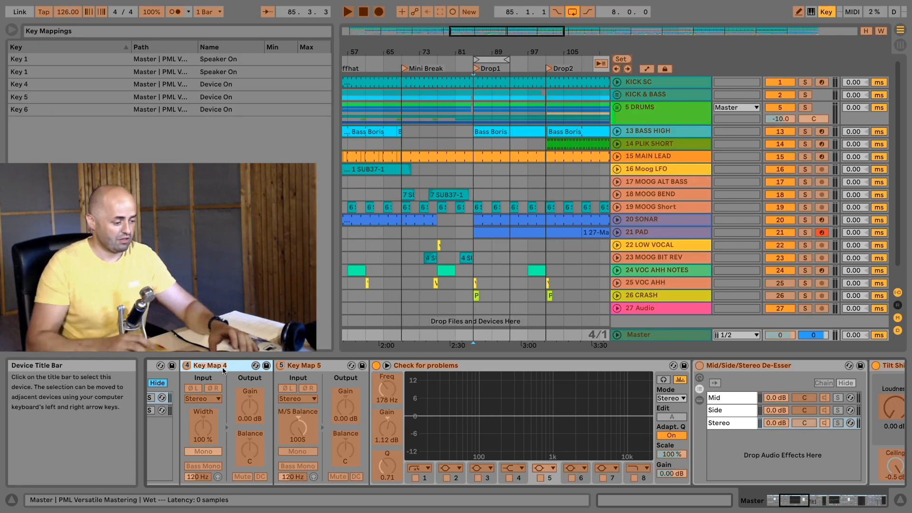
pyautogui.hotkey('ctrl', 'k')
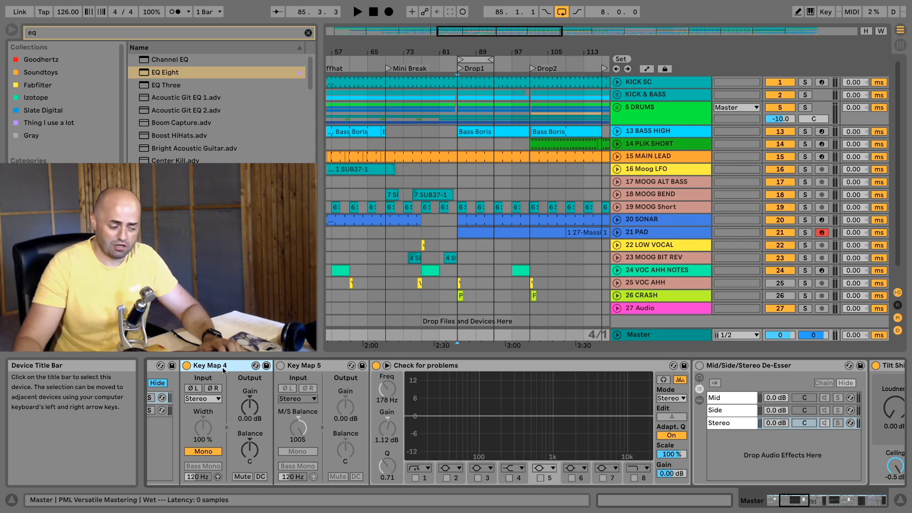
# - Play the Drop1 loop and audition it in mono through Key Map 4 and sides-only through Key Map 5
pyautogui.press('space')
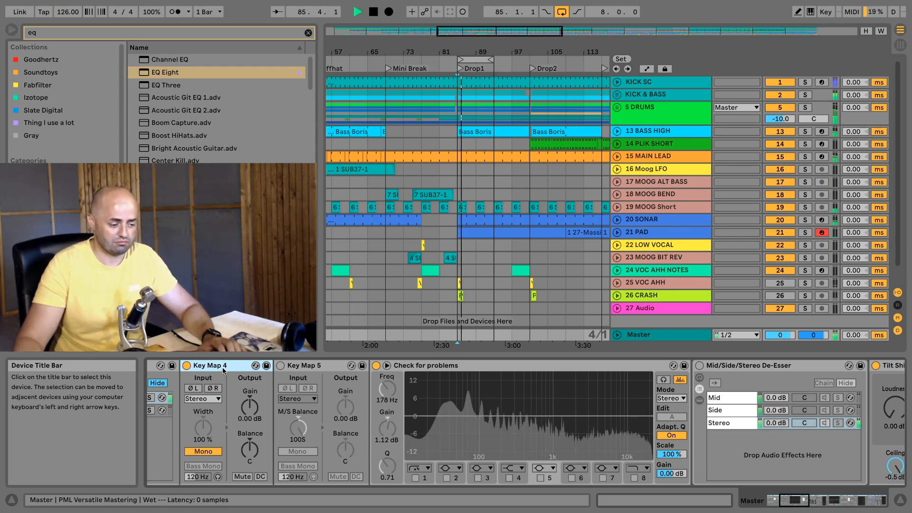
pyautogui.press('space')
pyautogui.press('4')
pyautogui.press('5')
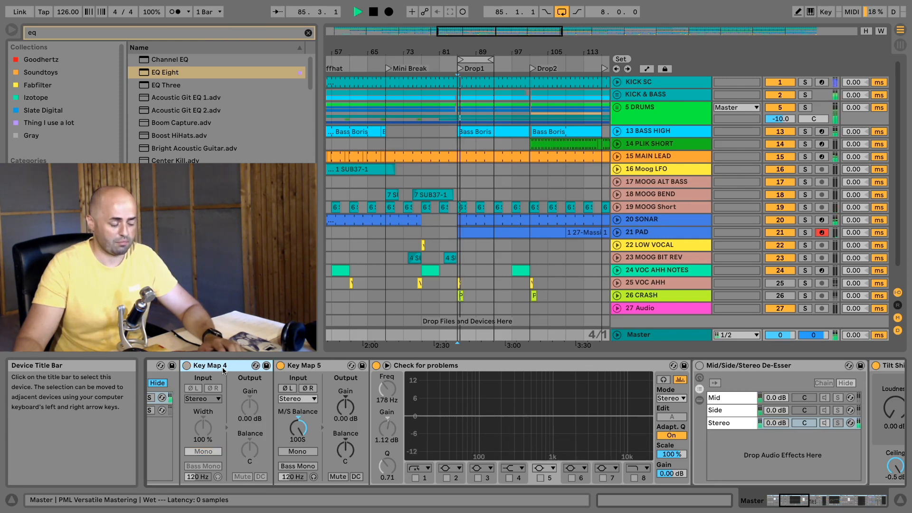
pyautogui.press('5')
pyautogui.press('space')
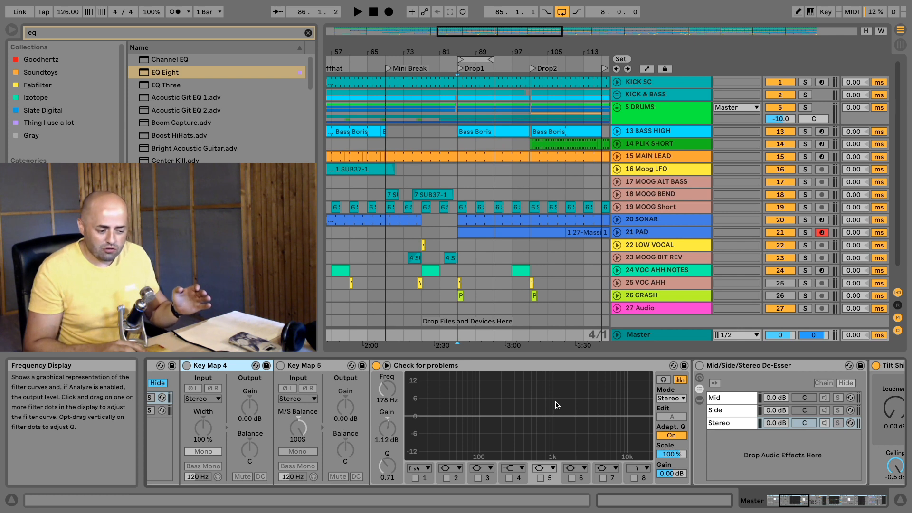
# - Enable band 5 in the Check for problems EQ as a narrow boost near 1.26 kHz with about 8.80 dB gain and Q 2.70
pyautogui.click(557, 406)
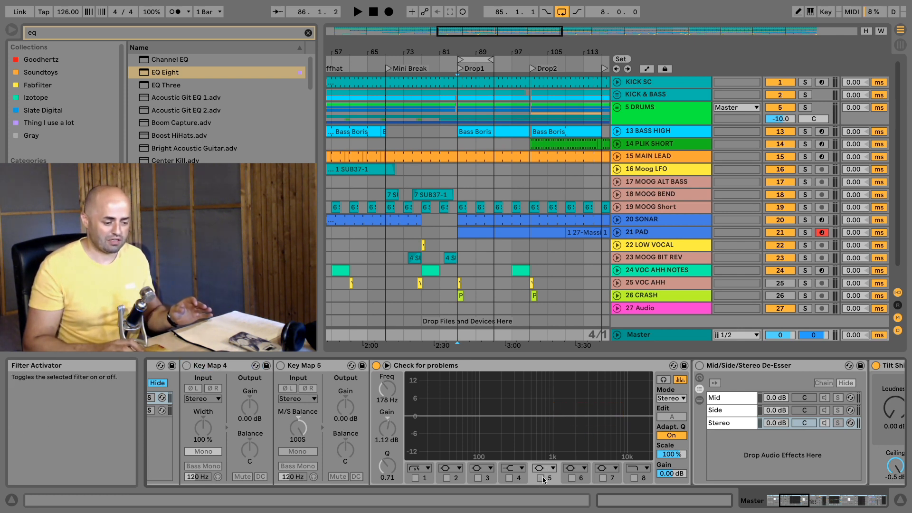
pyautogui.doubleClick(498, 413)
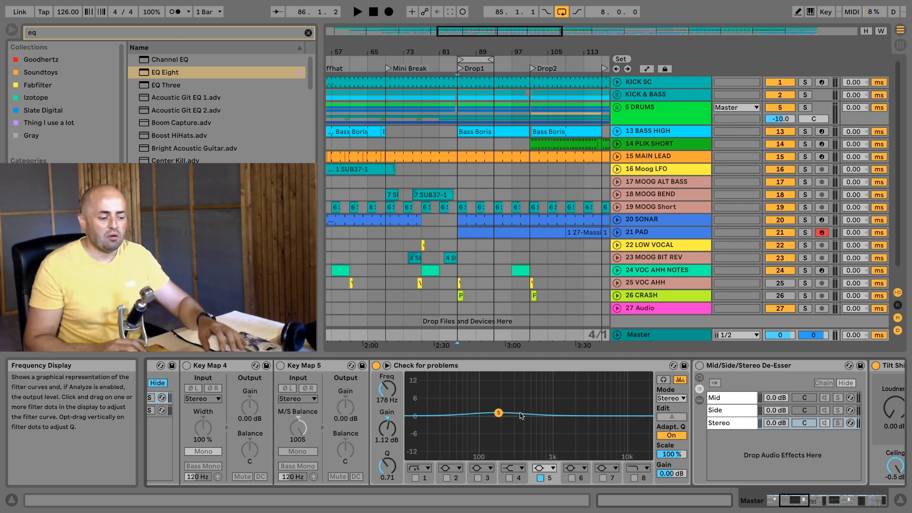
pyautogui.moveTo(499, 412); pyautogui.dragTo(589, 394)
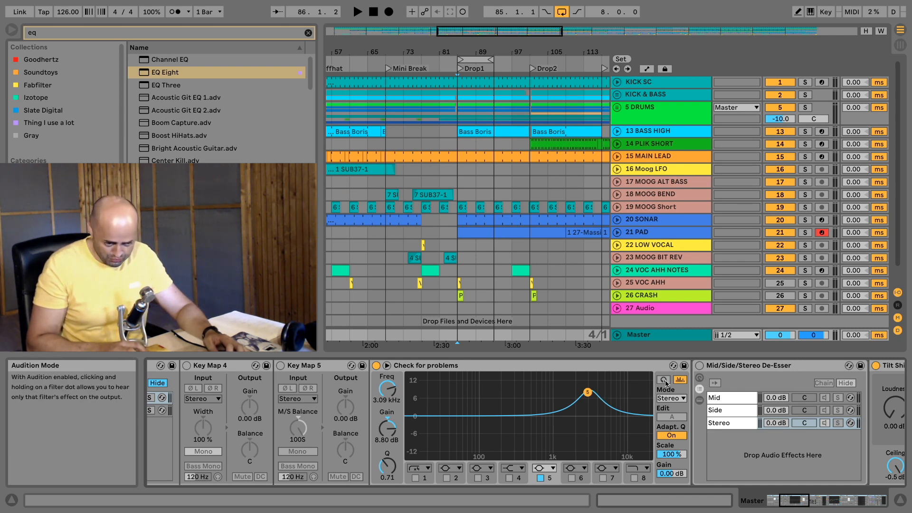
pyautogui.moveTo(589, 406); pyautogui.dragTo(559, 392)
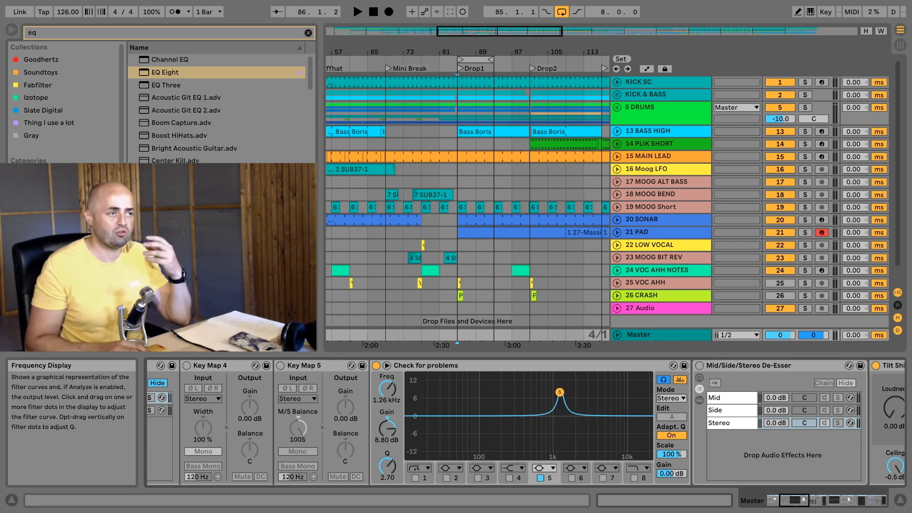
# - Sweep band 5 during playback to about 3.59 kHz with 10.0 dB gain, and switch Audition Mode off
pyautogui.press('space')
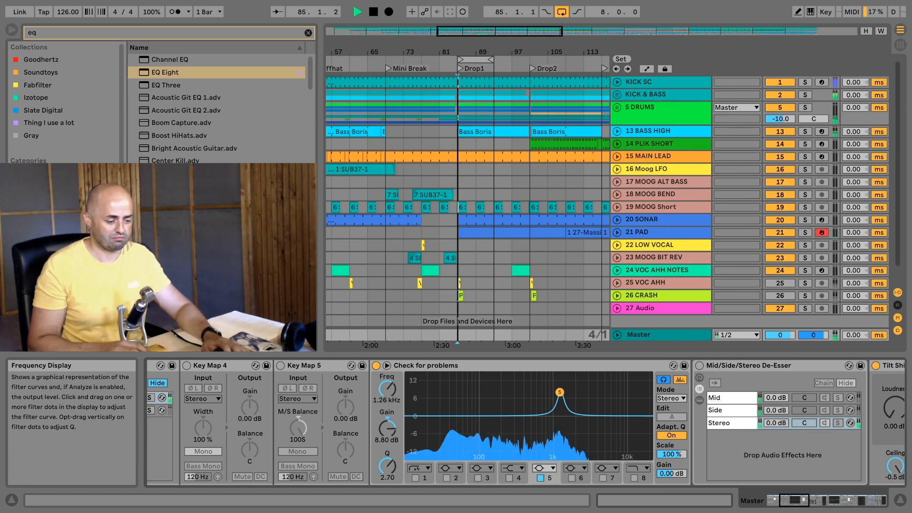
pyautogui.moveTo(570, 391); pyautogui.dragTo(595, 390)
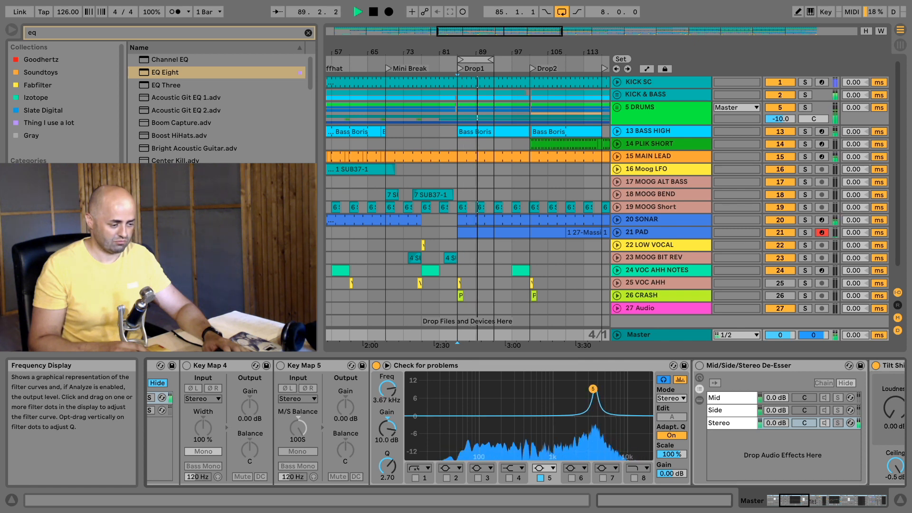
pyautogui.moveTo(594, 389); pyautogui.dragTo(593, 390)
pyautogui.press('space')
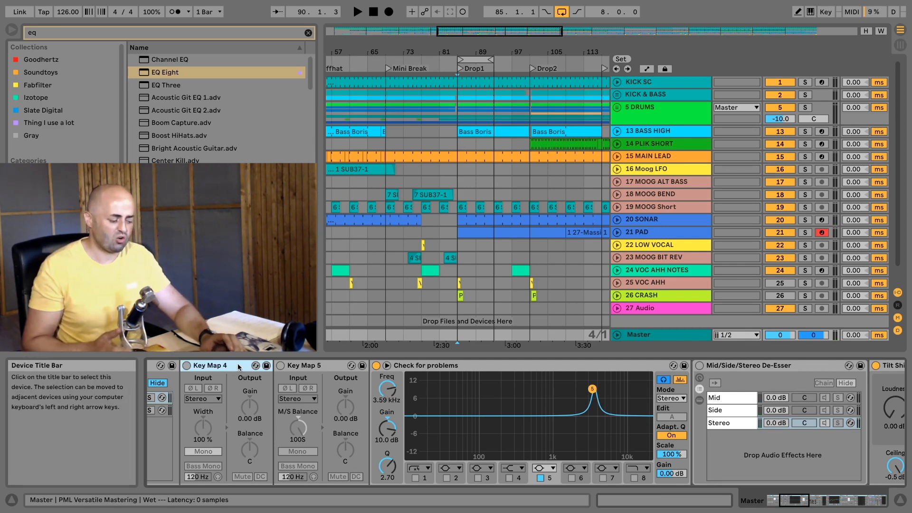
pyautogui.click(664, 380)
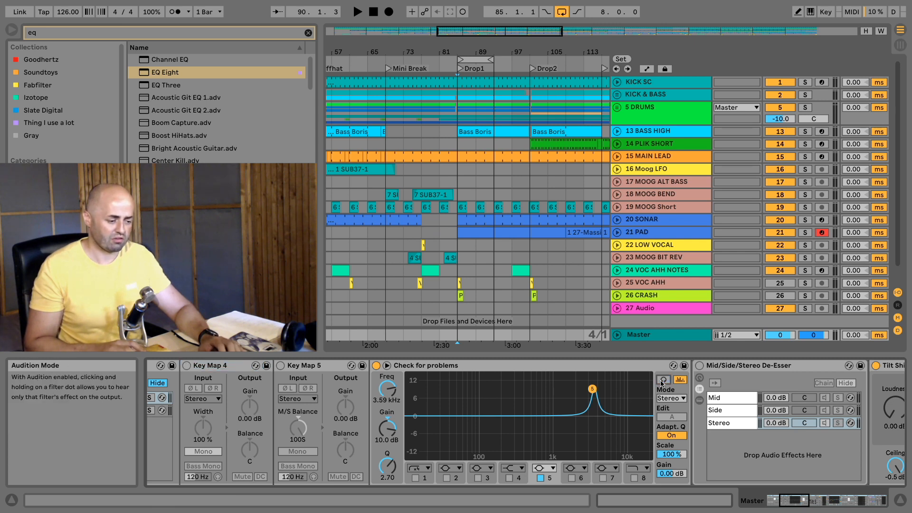
# - Replay the Drop1 loop while switching between the mono and side signals to locate the problem frequency
pyautogui.press('4')
pyautogui.press('space')
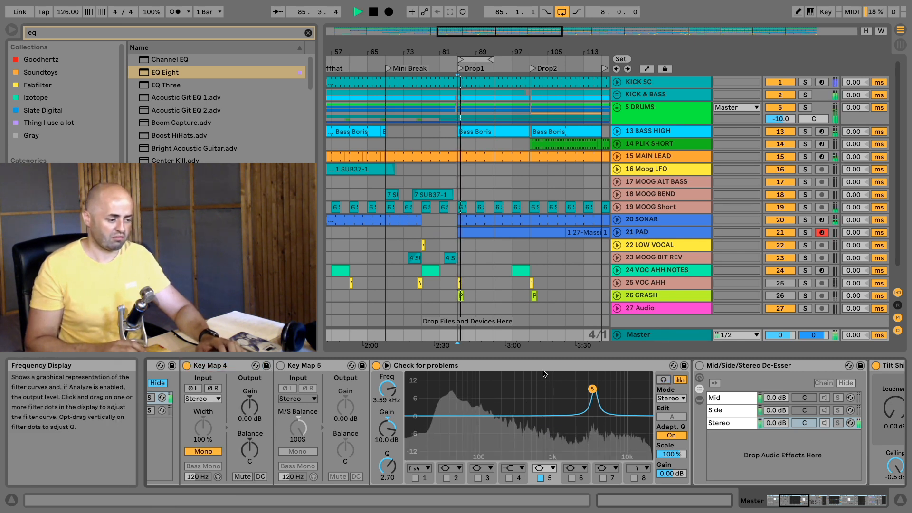
pyautogui.press('4')
pyautogui.press('5')
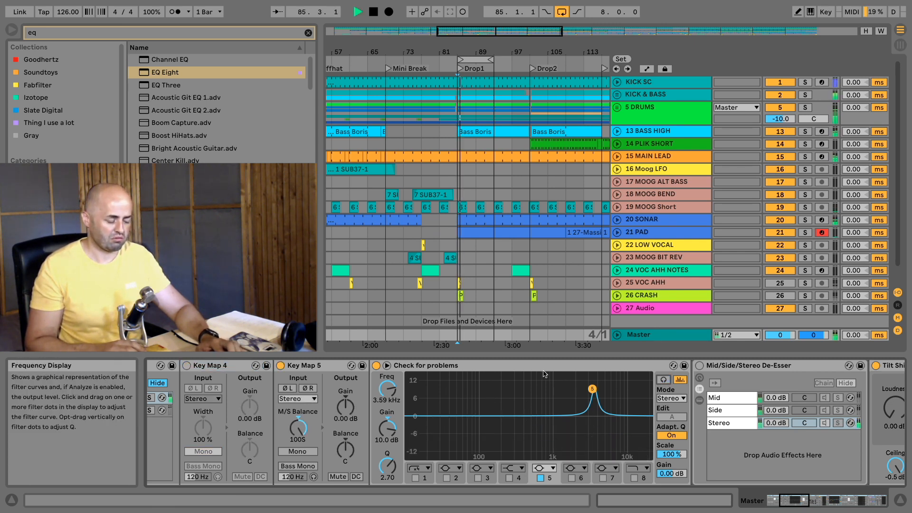
pyautogui.press('space')
pyautogui.press('5')
pyautogui.press('4')
pyautogui.press('space')
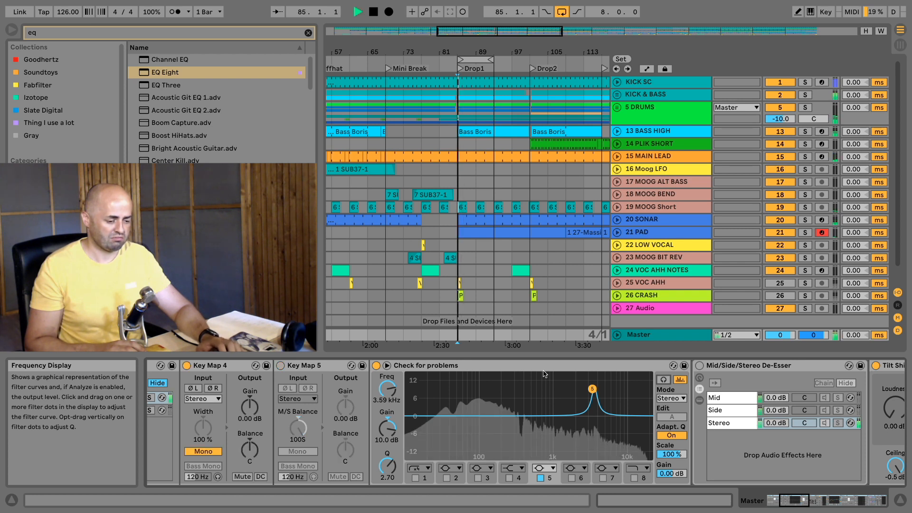
pyautogui.press('4')
pyautogui.press('space')
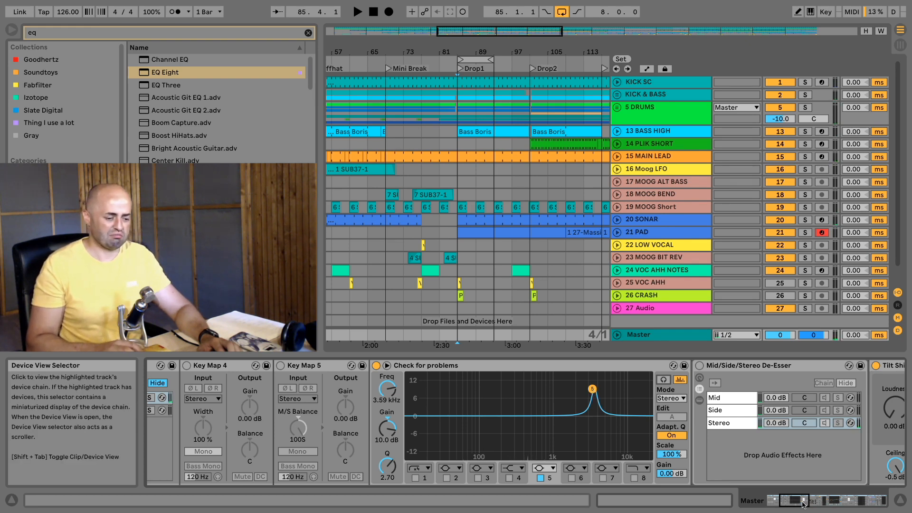
# - Lower band 5's gain to about 4.34 dB and set its frequency to 3590 Hz in the Check for problems EQ
pyautogui.moveTo(787, 499); pyautogui.dragTo(794, 499)
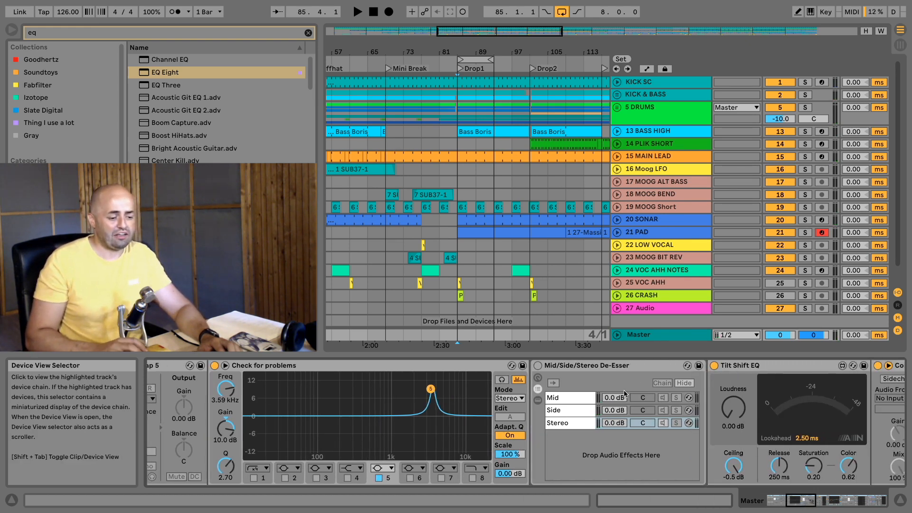
pyautogui.click(601, 370)
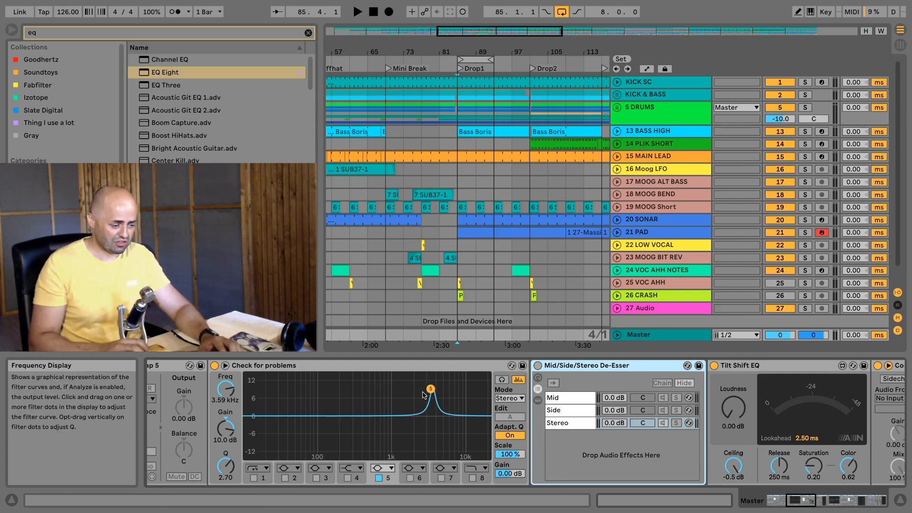
pyautogui.moveTo(431, 389); pyautogui.dragTo(431, 391)
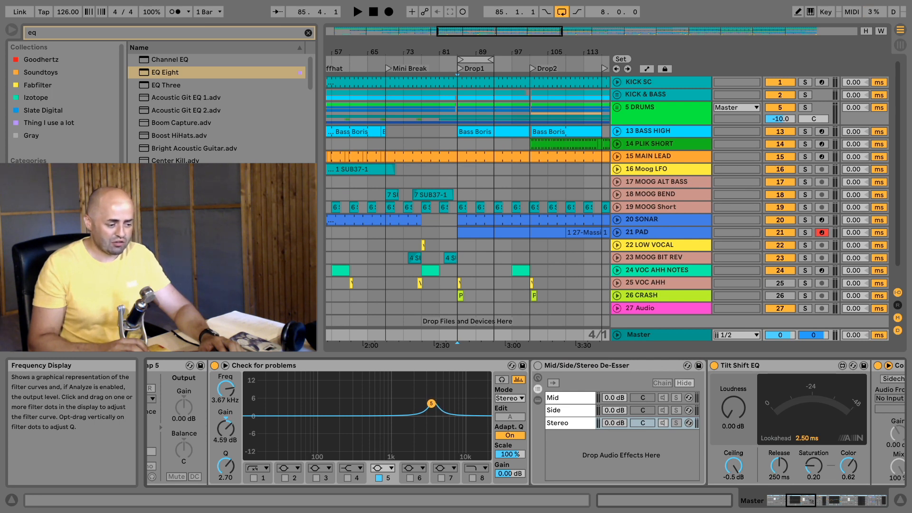
pyautogui.moveTo(431, 404); pyautogui.dragTo(432, 404)
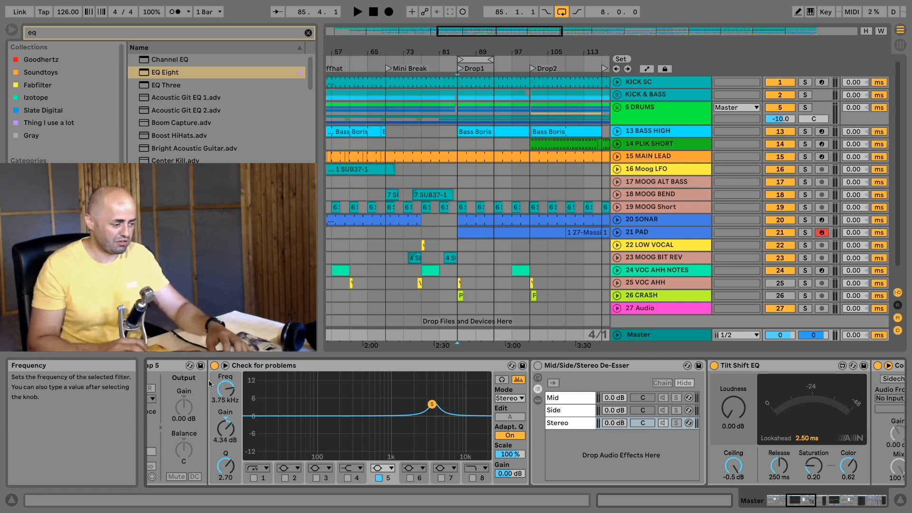
pyautogui.click(227, 398)
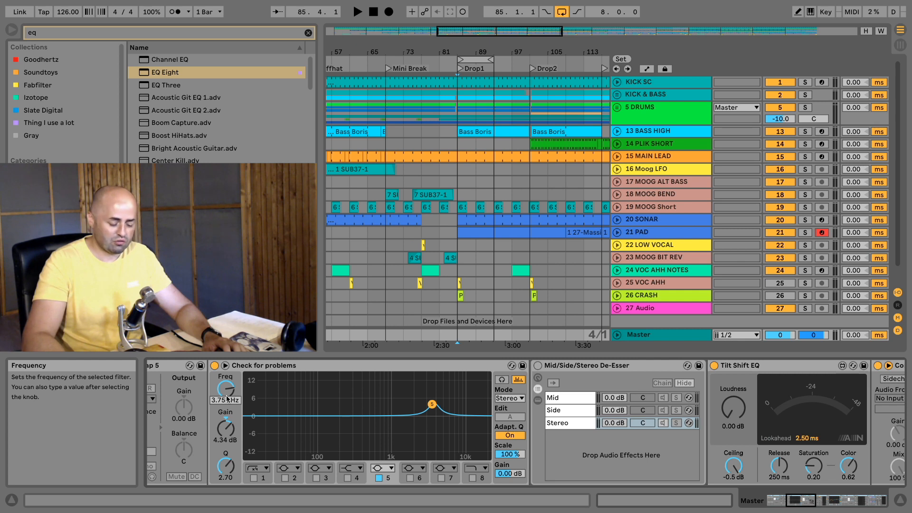
pyautogui.write('3590')
pyautogui.press('Return')
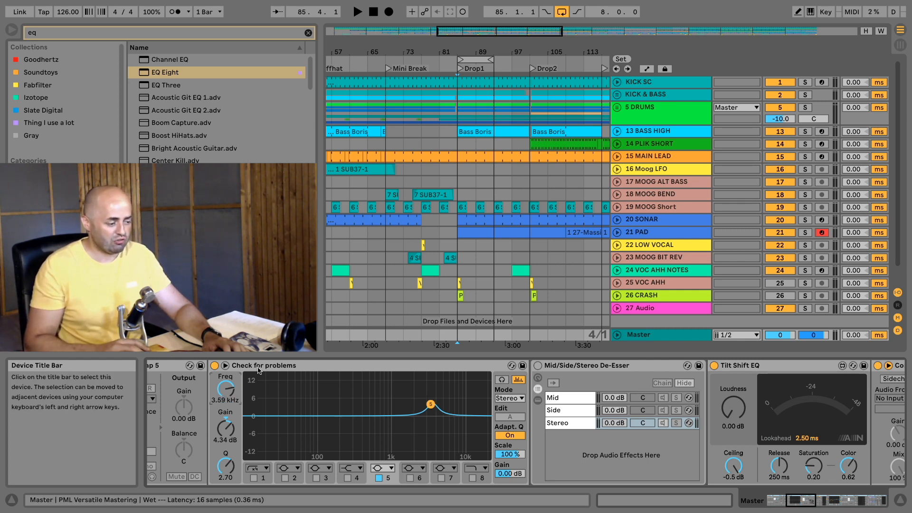
pyautogui.click(215, 366)
pyautogui.click(214, 366)
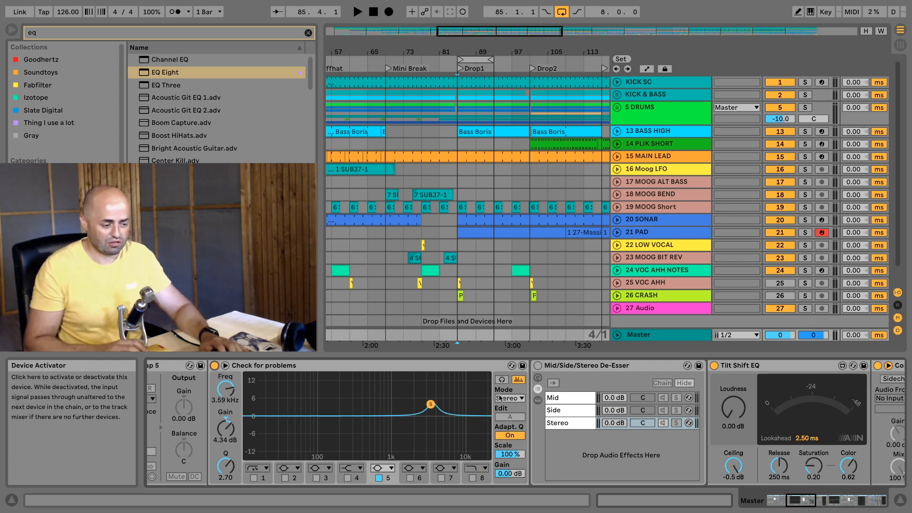
# - Enable the Mid/Side/Stereo De-Esser, deactivate its Stereo chain and activate its Mid and Side chains
pyautogui.click(539, 366)
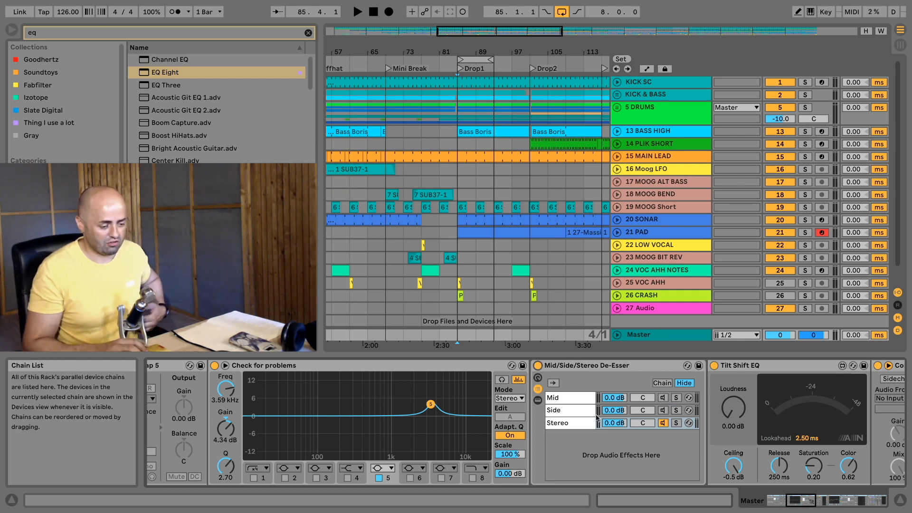
pyautogui.click(577, 400)
pyautogui.click(664, 423)
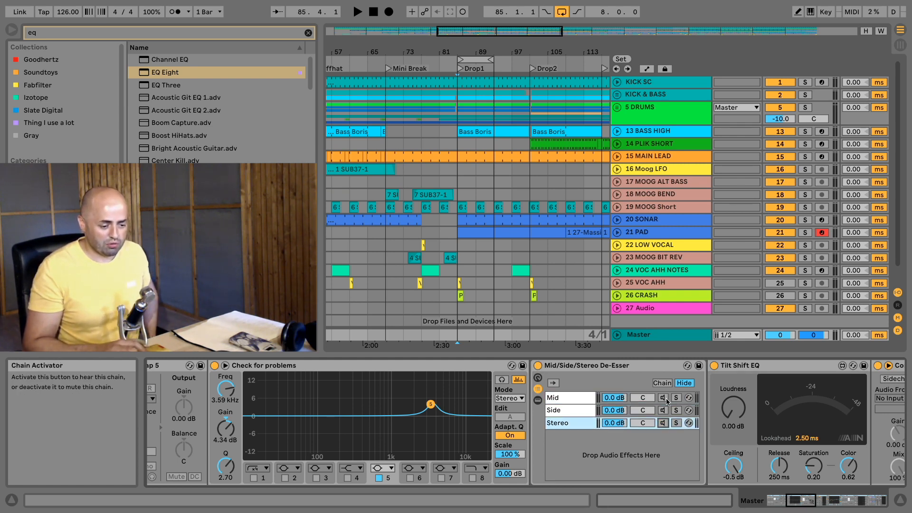
pyautogui.click(664, 398)
pyautogui.click(663, 410)
pyautogui.click(801, 502)
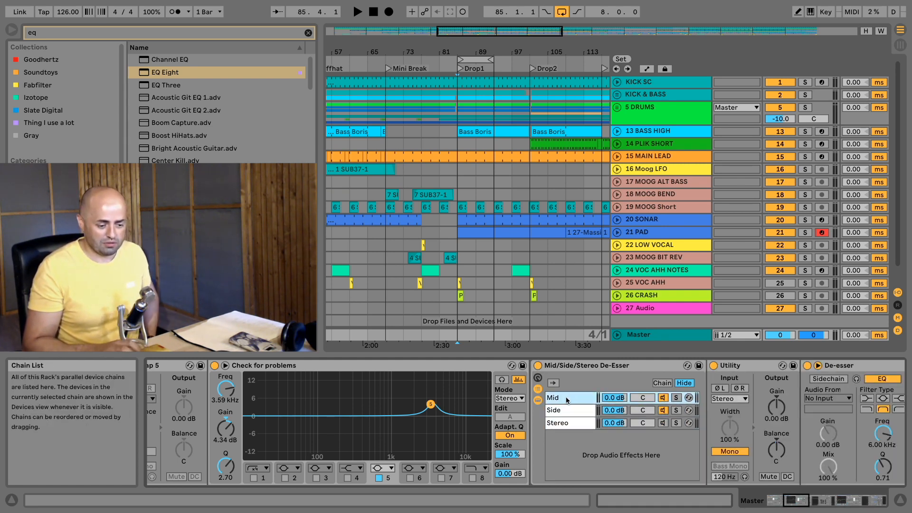
# - Set the Mid chain De-esser's sidechain EQ frequency to 3.59 kHz
pyautogui.moveTo(801, 503); pyautogui.dragTo(803, 503)
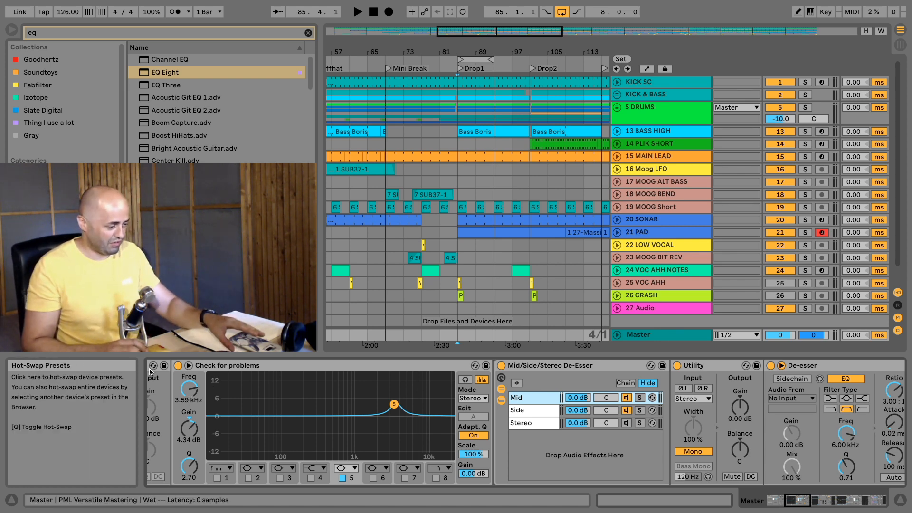
pyautogui.click(802, 507)
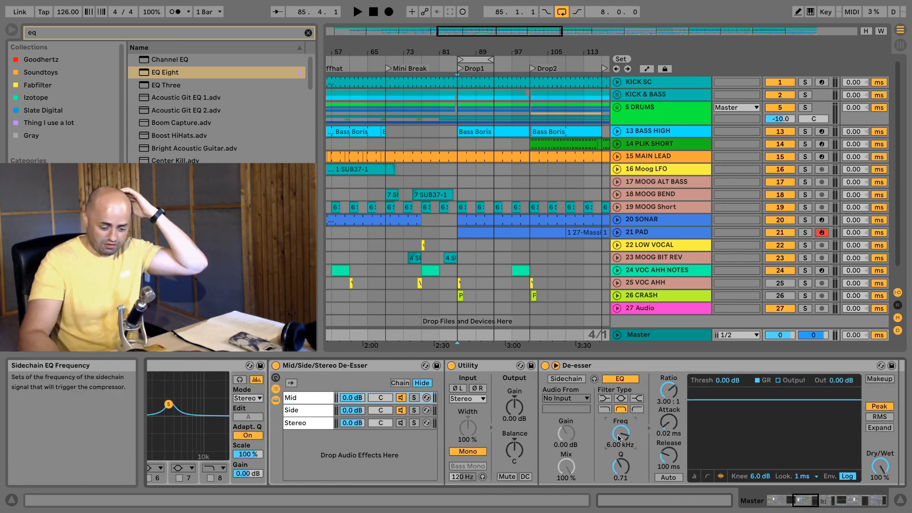
pyautogui.press('Return')
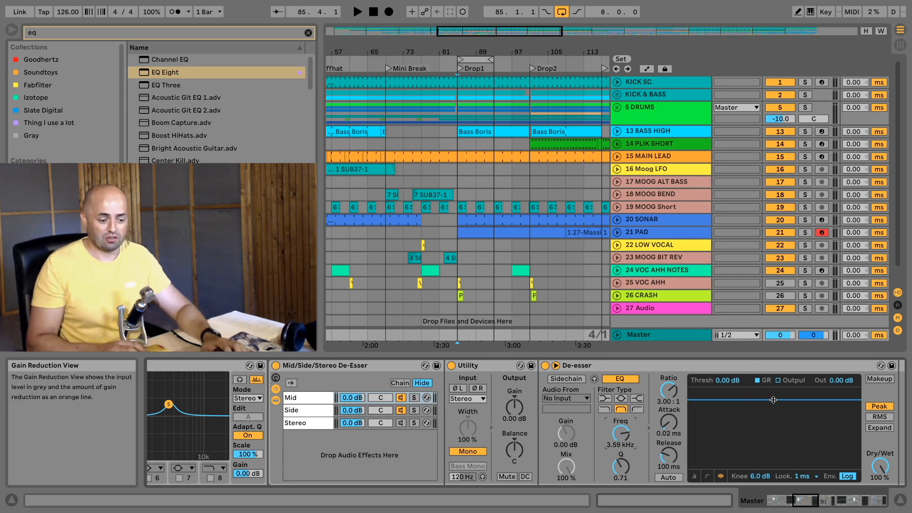
# - Lower the Mid De-esser's threshold to about -24.1 dB while auditioning the Drop1 loop
pyautogui.moveTo(753, 399); pyautogui.dragTo(753, 432)
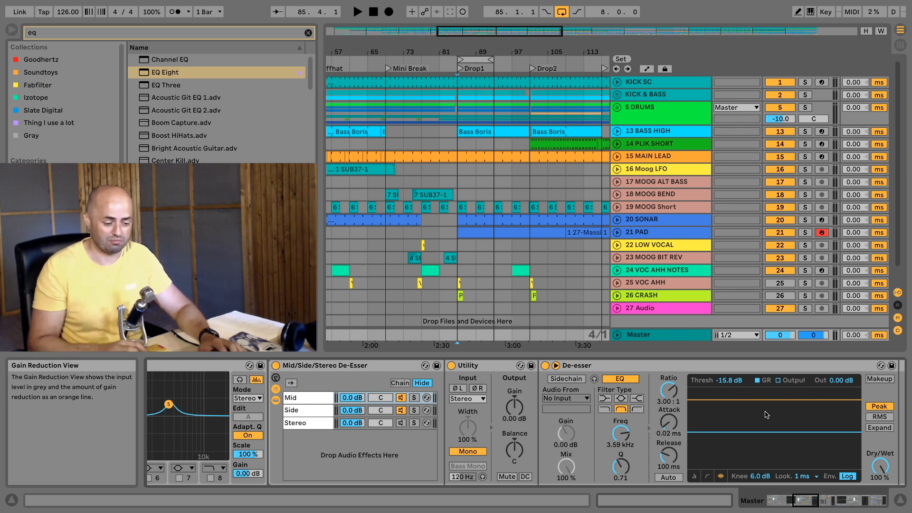
pyautogui.press('space')
pyautogui.moveTo(765, 433); pyautogui.dragTo(765, 445)
pyautogui.press('space')
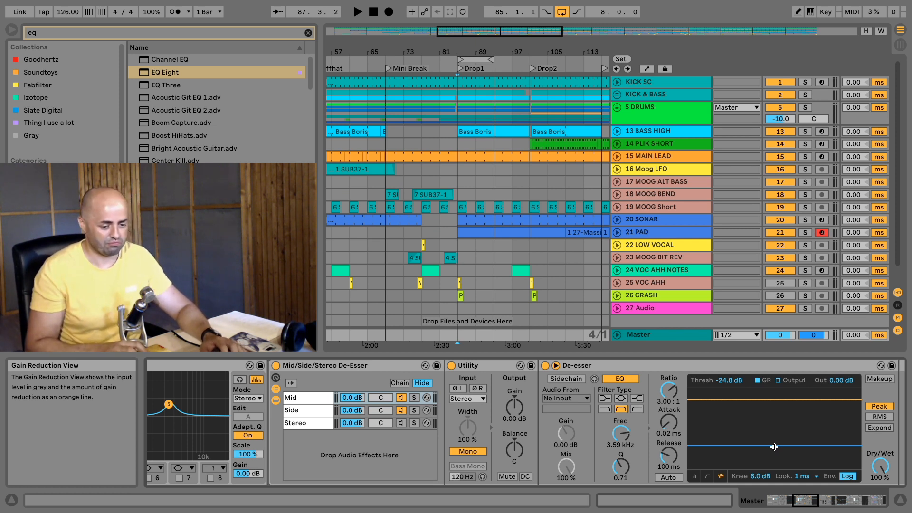
pyautogui.press('space')
pyautogui.moveTo(774, 447); pyautogui.dragTo(774, 444)
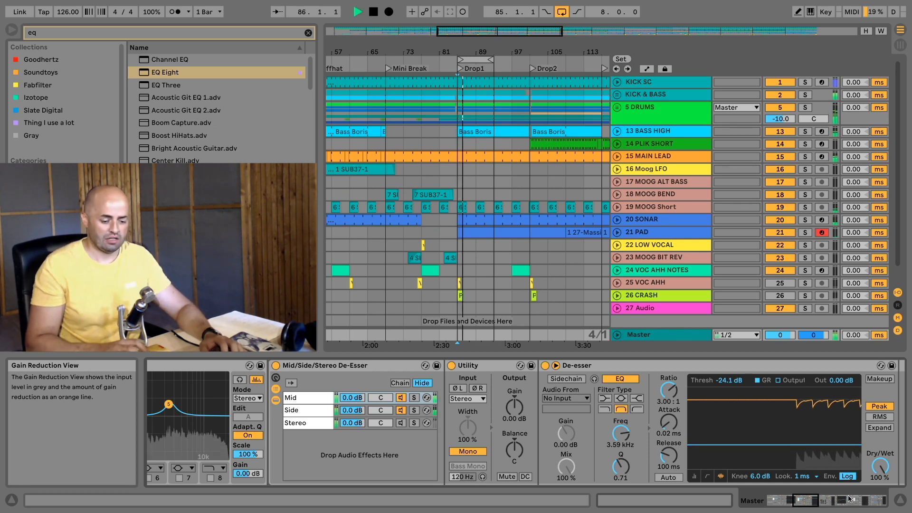
# - Stop playback and deactivate the Check for problems EQ
pyautogui.click(806, 507)
pyautogui.press('space')
pyautogui.moveTo(805, 504); pyautogui.dragTo(798, 505)
pyautogui.click(329, 368)
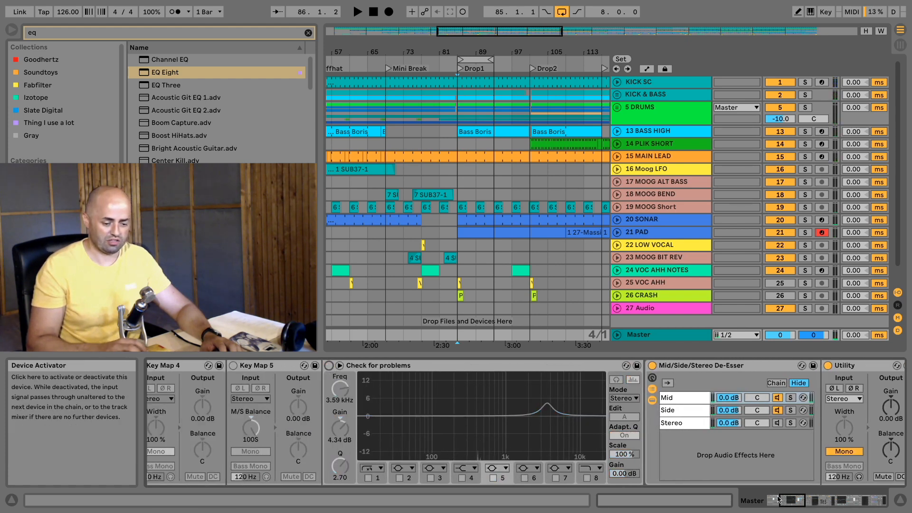
# - Play the Drop1 loop and compare the sound with the Mid/Side/Stereo De-Esser bypassed and active
pyautogui.press('space')
pyautogui.click(806, 505)
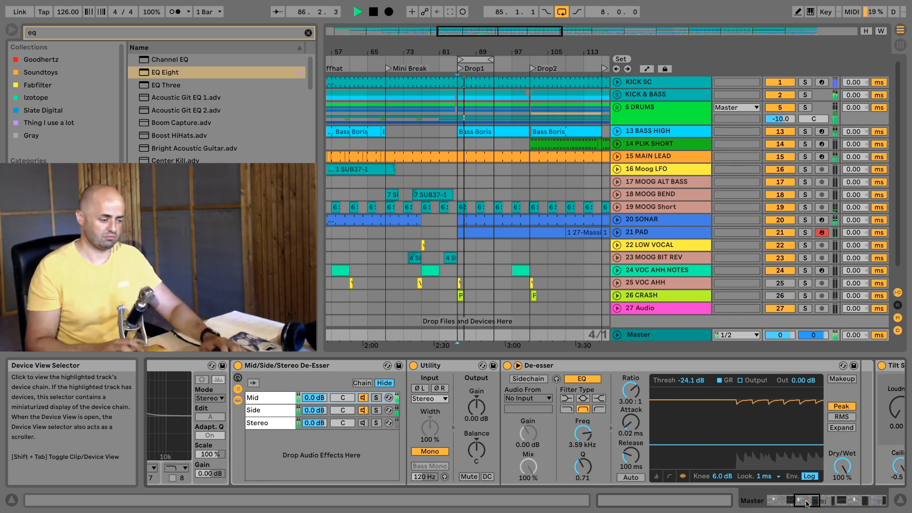
pyautogui.click(238, 366)
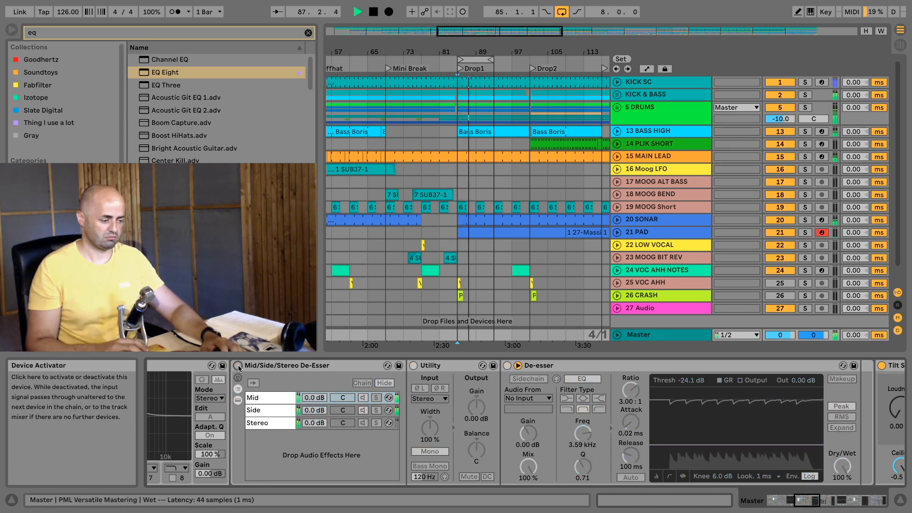
pyautogui.click(239, 367)
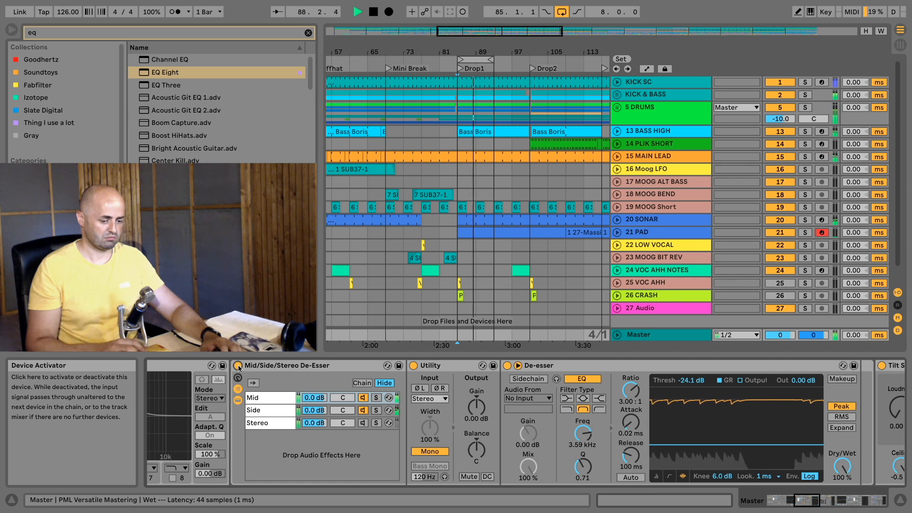
# - Lower the Mid De-esser's threshold to -25.5 dB and compare the bypassed and active sound before stopping playback
pyautogui.moveTo(708, 450); pyautogui.dragTo(708, 453)
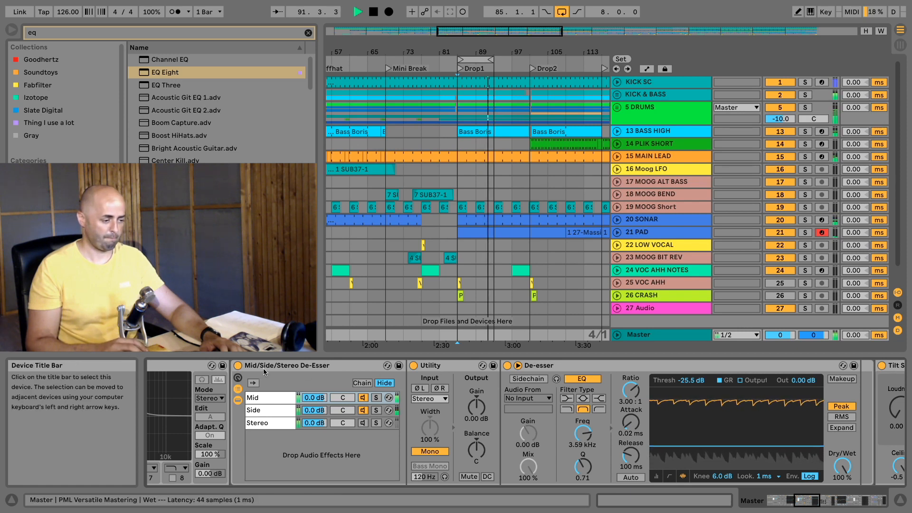
pyautogui.click(238, 365)
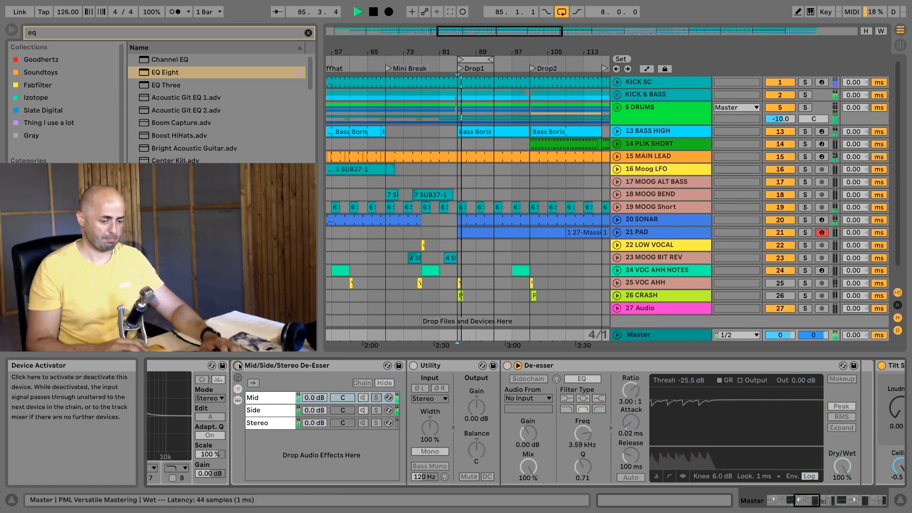
pyautogui.click(238, 366)
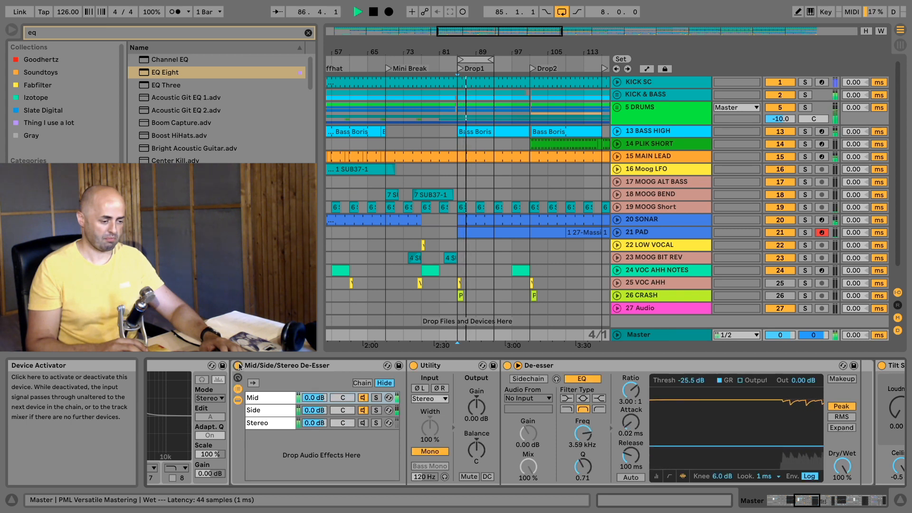
pyautogui.press('space')
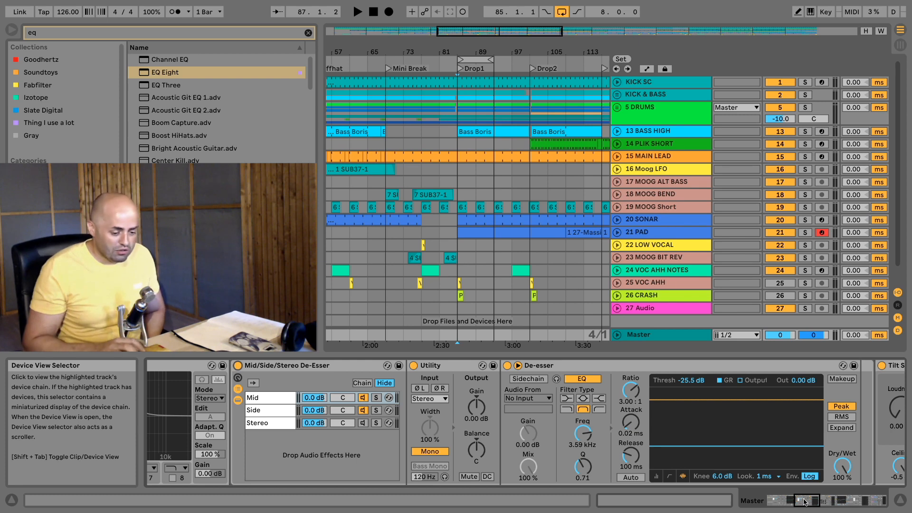
# - Reactivate the Check for problems EQ, move band 5 to about 240 Hz and switch that band off
pyautogui.moveTo(804, 502); pyautogui.dragTo(791, 501)
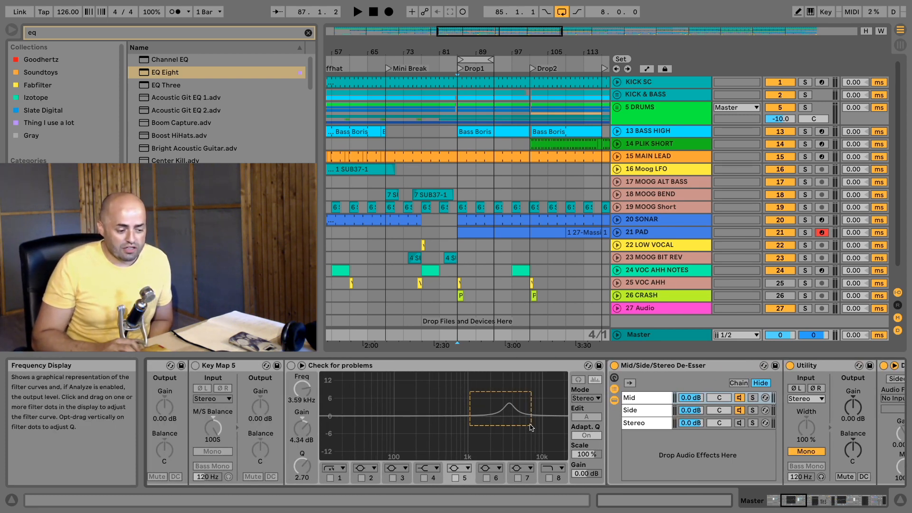
pyautogui.moveTo(531, 427); pyautogui.dragTo(542, 430)
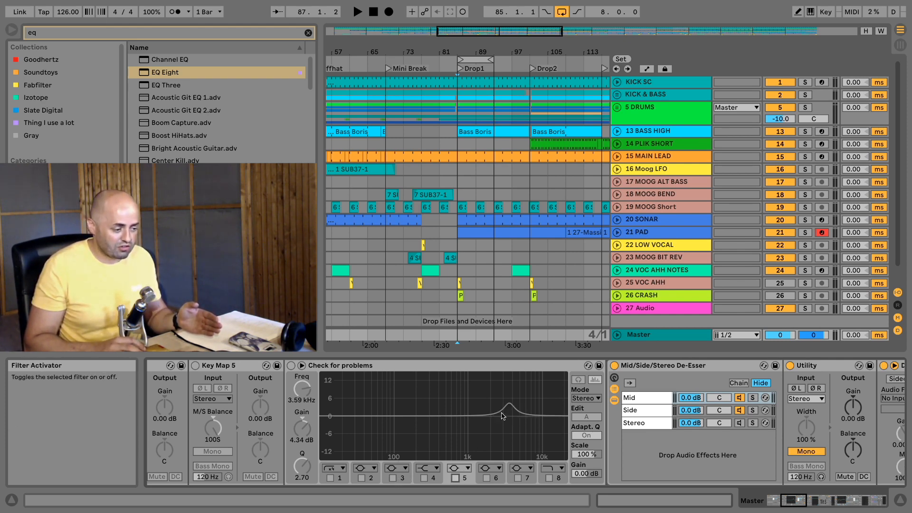
pyautogui.click(292, 365)
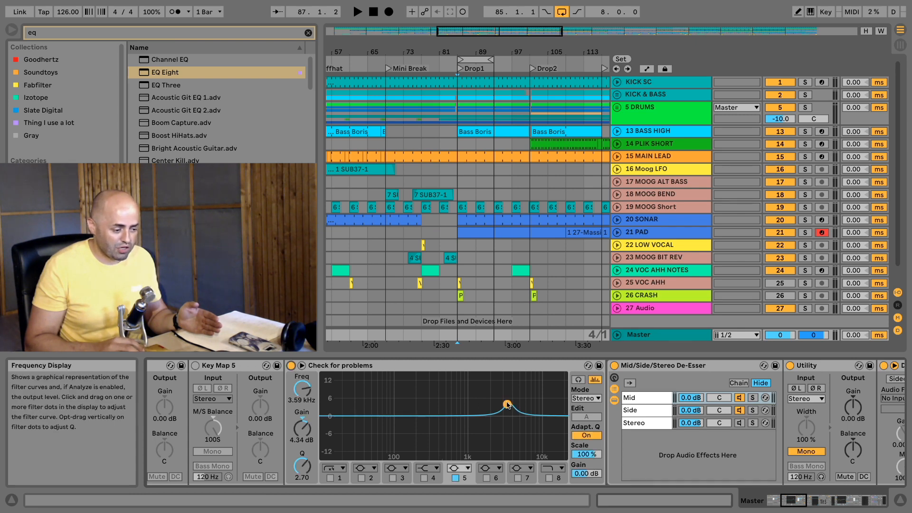
pyautogui.moveTo(507, 405); pyautogui.dragTo(422, 404)
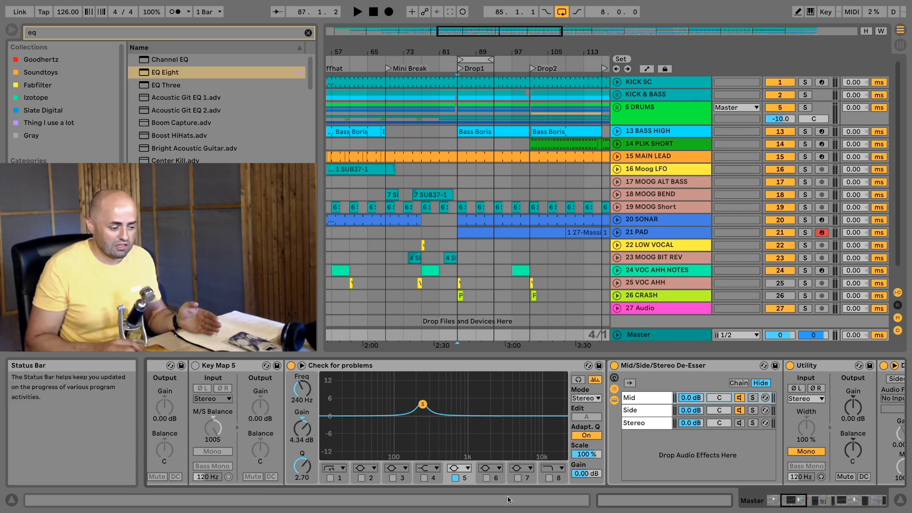
pyautogui.moveTo(800, 505); pyautogui.dragTo(811, 508)
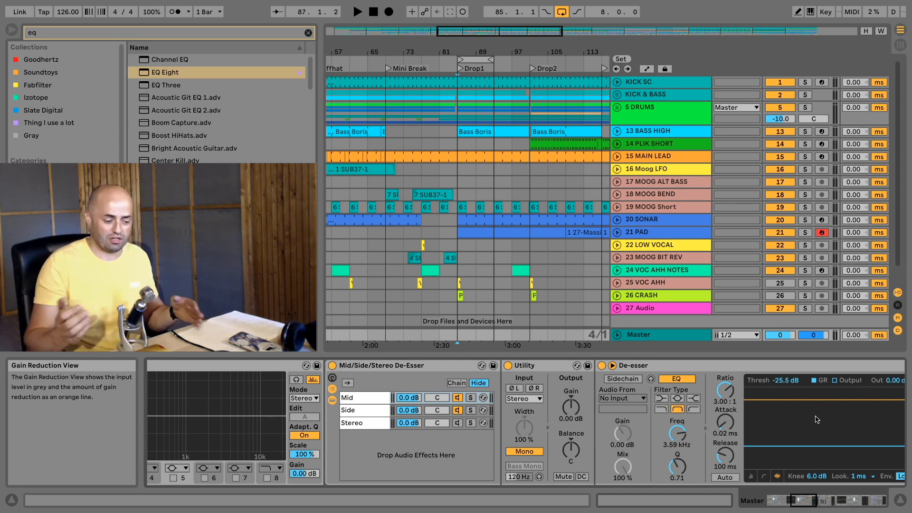
# - Look through the De-Esser rack's Stereo and Side chains and return to the Mid chain
pyautogui.moveTo(805, 502); pyautogui.dragTo(798, 503)
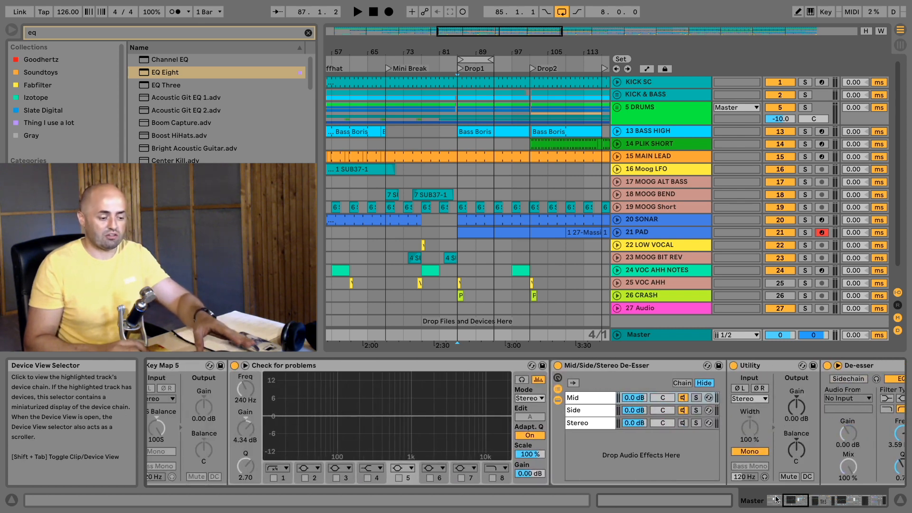
pyautogui.click(581, 424)
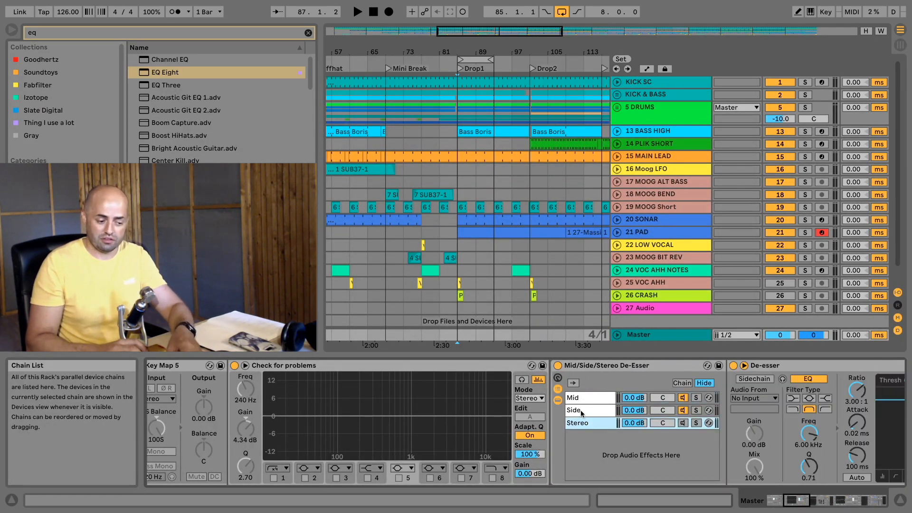
pyautogui.click(580, 411)
pyautogui.click(585, 401)
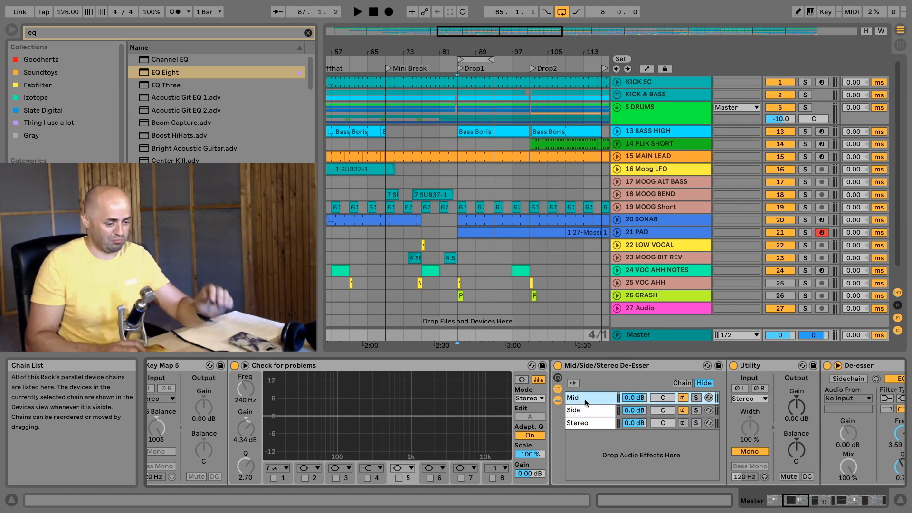
# - Play the Drop1 loop briefly to check the Mid De-esser's gain reduction
pyautogui.moveTo(792, 504); pyautogui.dragTo(804, 505)
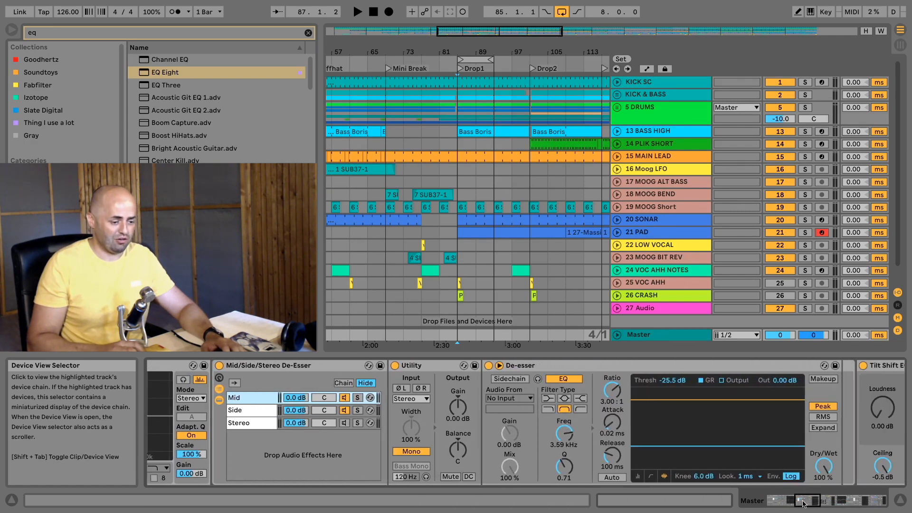
pyautogui.press('space')
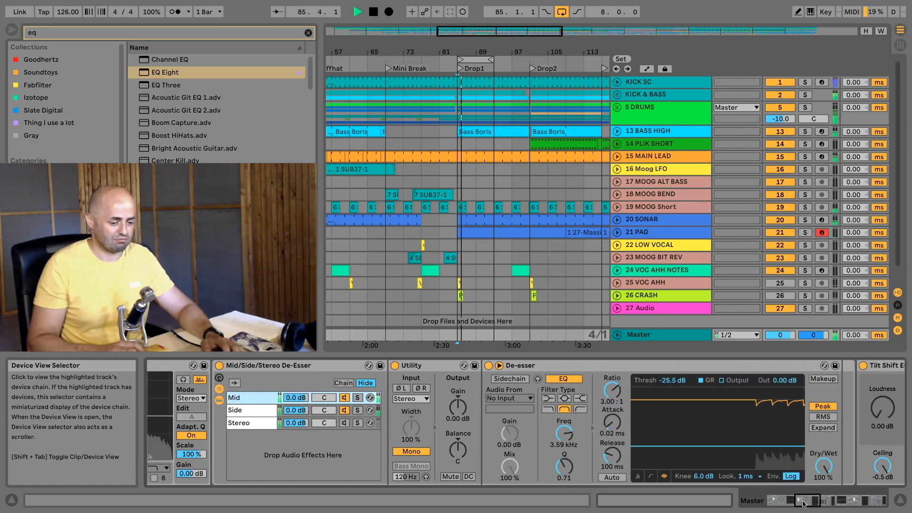
pyautogui.press('space')
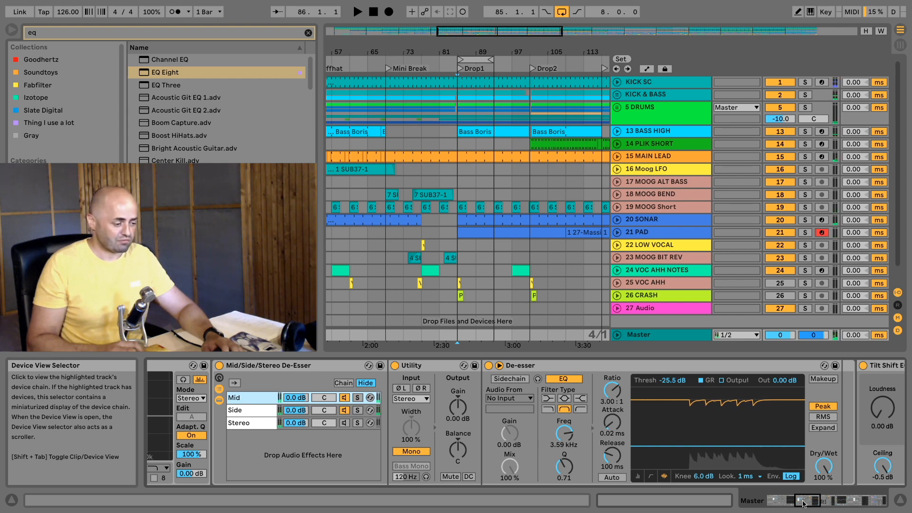
# - Collapse the Mid/Side/Stereo De-Esser rack by hiding its chain list and devices
pyautogui.click(219, 404)
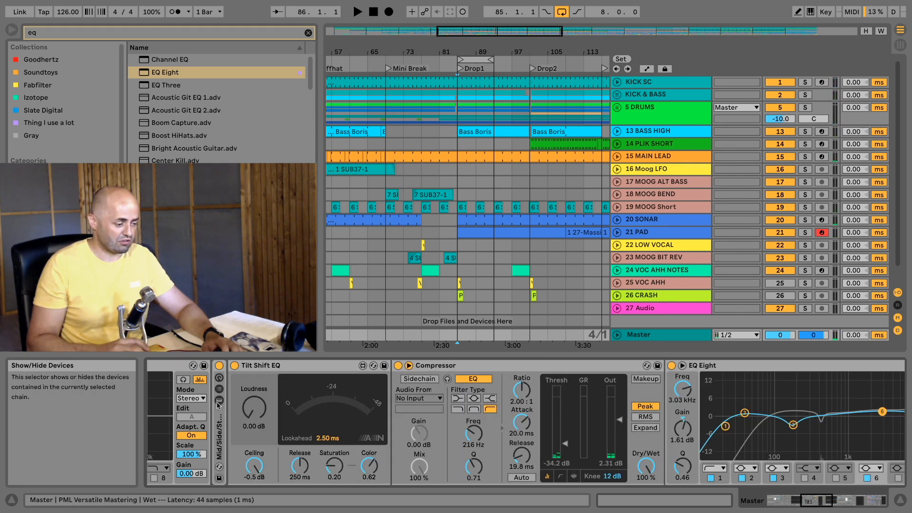
pyautogui.click(219, 403)
pyautogui.click(219, 401)
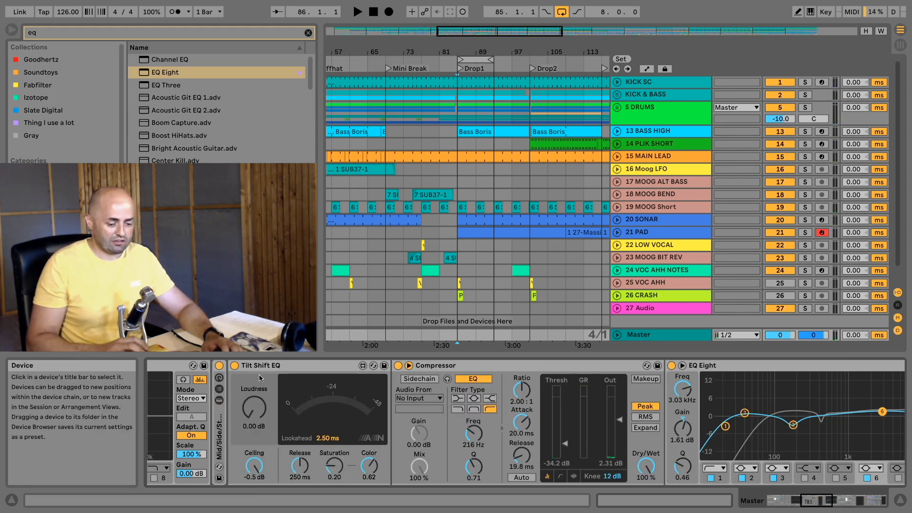
# - Examine the Tilt Shift EQ and the Compressor that follow the De-Esser rack
pyautogui.moveTo(816, 499); pyautogui.dragTo(809, 500)
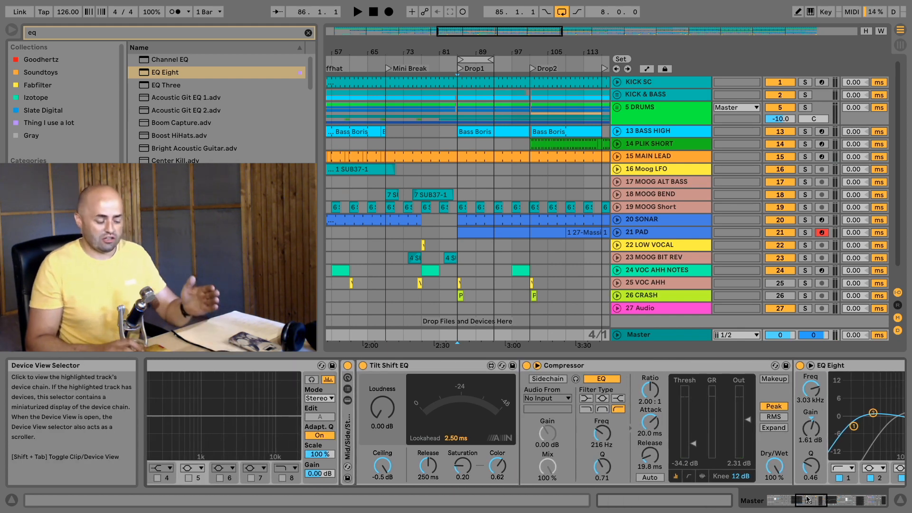
pyautogui.click(425, 368)
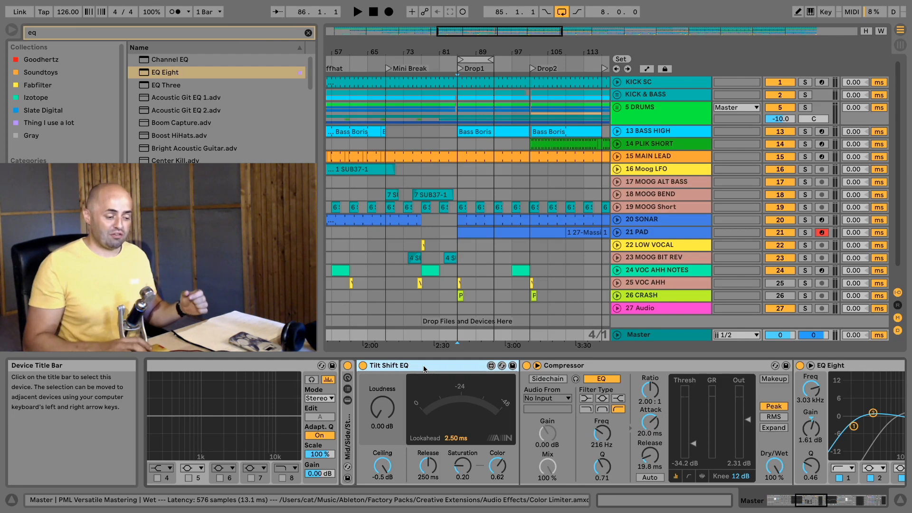
pyautogui.click(618, 366)
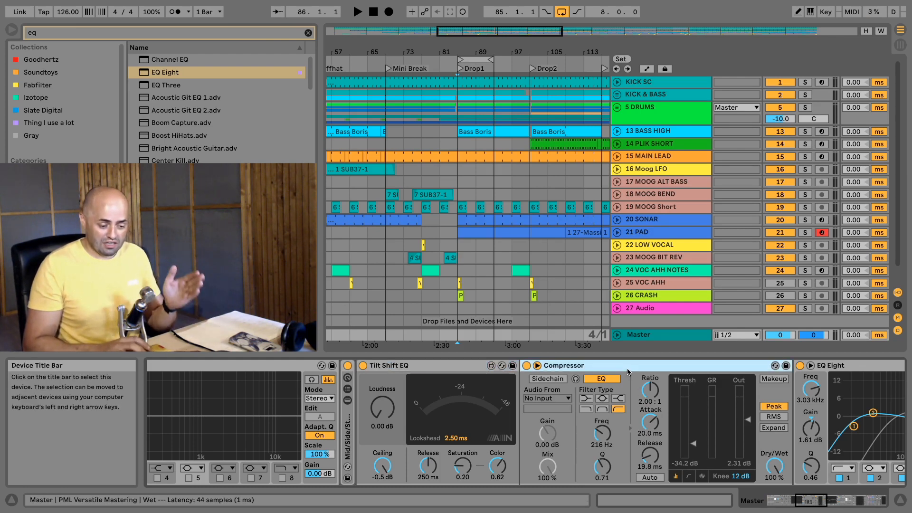
# - Activate the Mid/Side Multiband rack and bring its Stereo chain's Multiband Dynamics into view
pyautogui.click(811, 505)
pyautogui.moveTo(812, 505); pyautogui.dragTo(833, 504)
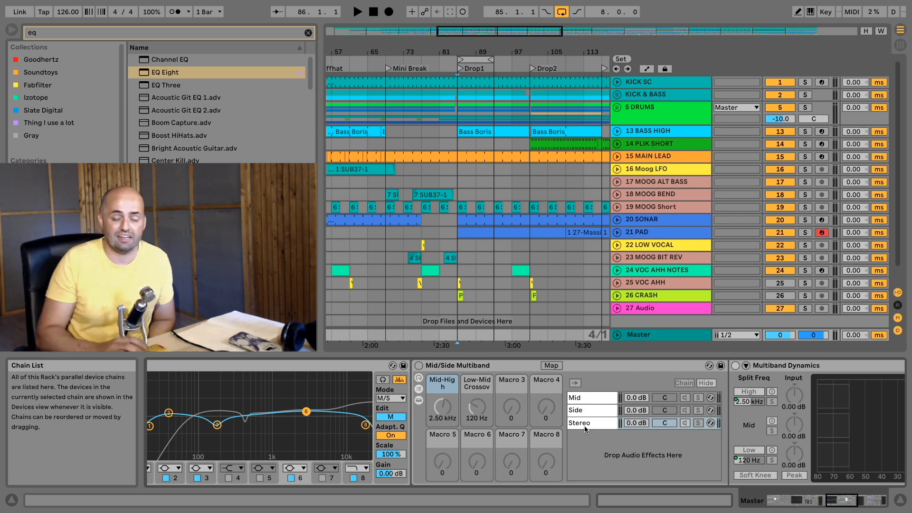
pyautogui.click(419, 365)
pyautogui.moveTo(841, 500); pyautogui.dragTo(849, 503)
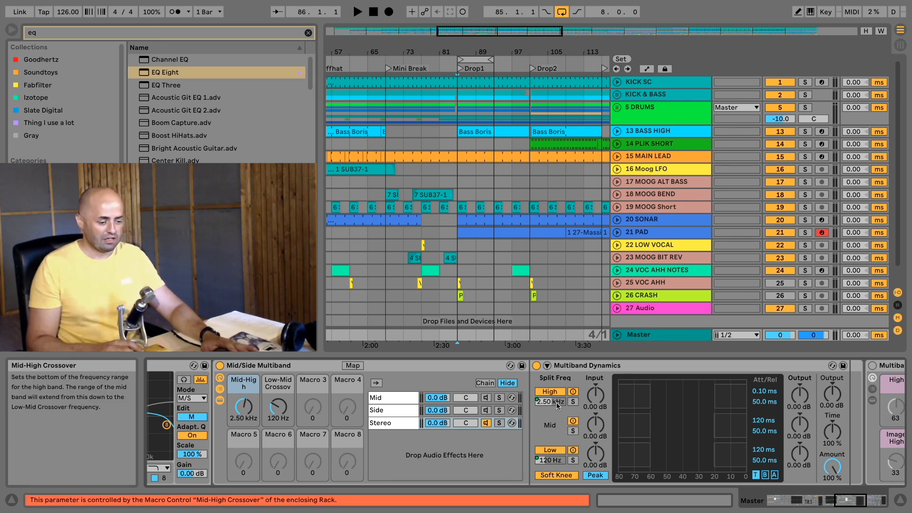
# - Solo the low band in Multiband Dynamics and play the Drop1 loop to audition it
pyautogui.click(574, 460)
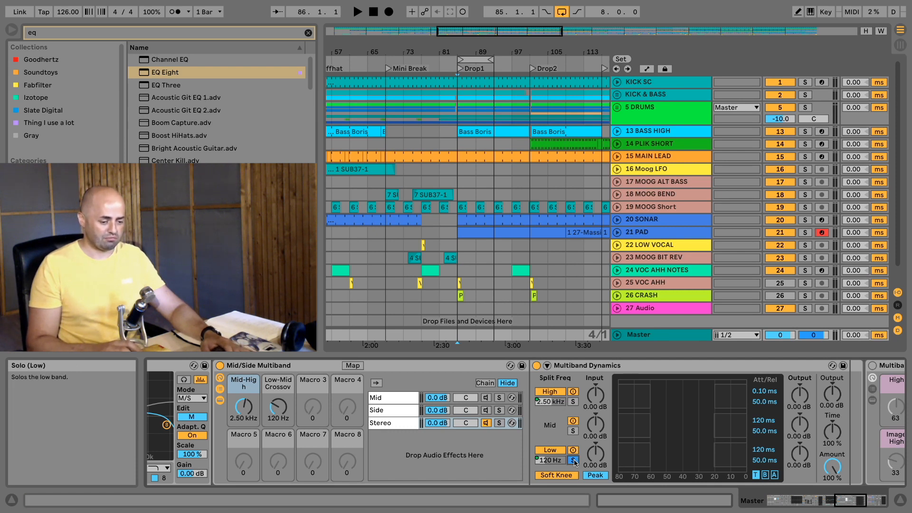
pyautogui.press('space')
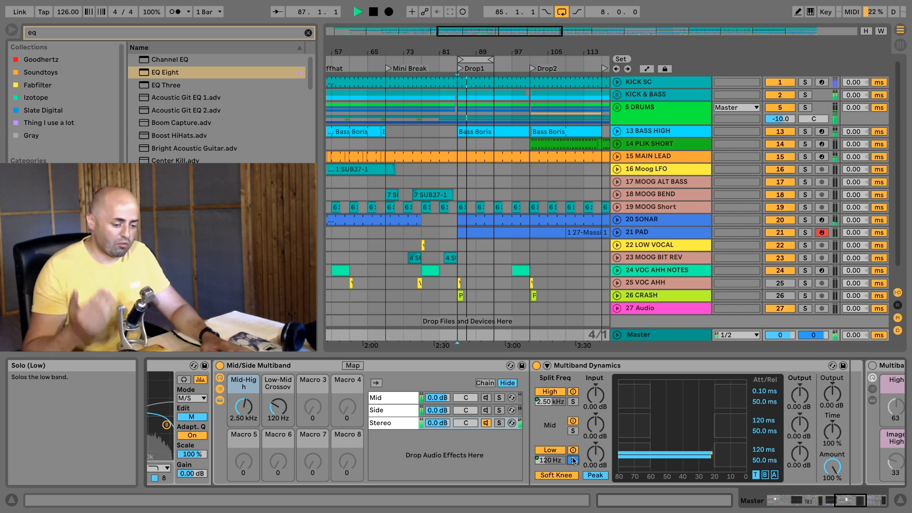
pyautogui.press('space')
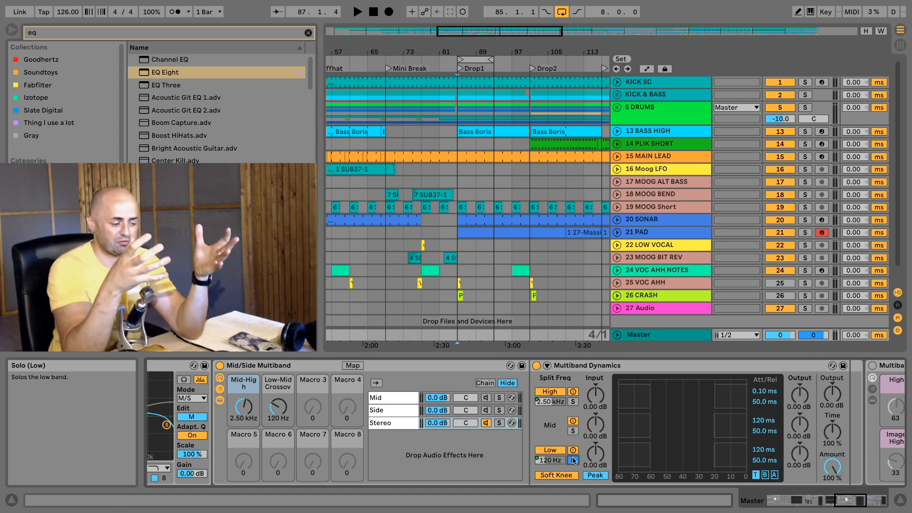
# - Solo the Side chain and its Multiband Dynamics low band, audition the Drop1 loop, and unsolo the chain
pyautogui.click(499, 411)
pyautogui.press('space')
pyautogui.press('space')
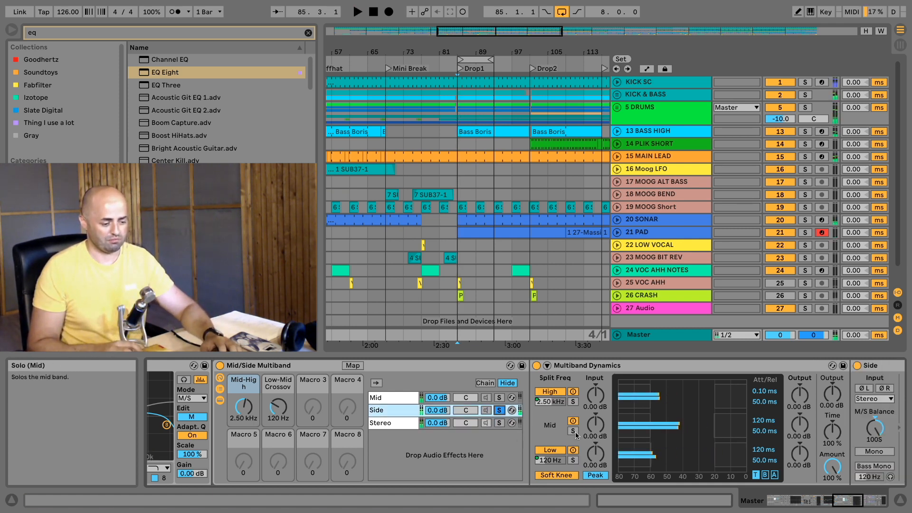
pyautogui.click(574, 461)
pyautogui.press('space')
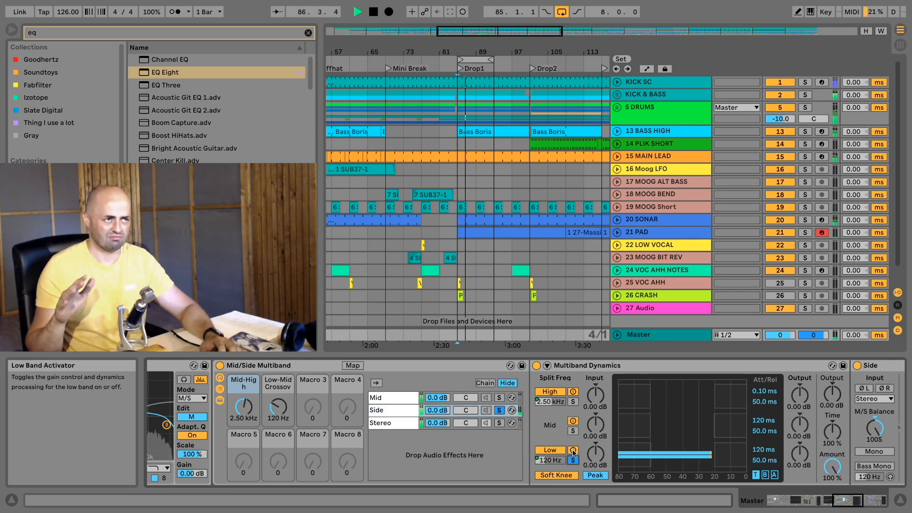
pyautogui.press('space')
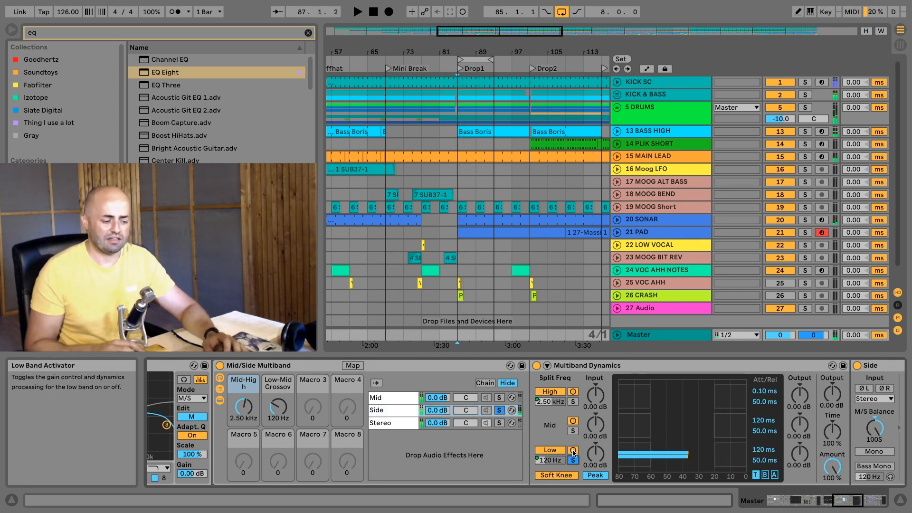
pyautogui.click(499, 410)
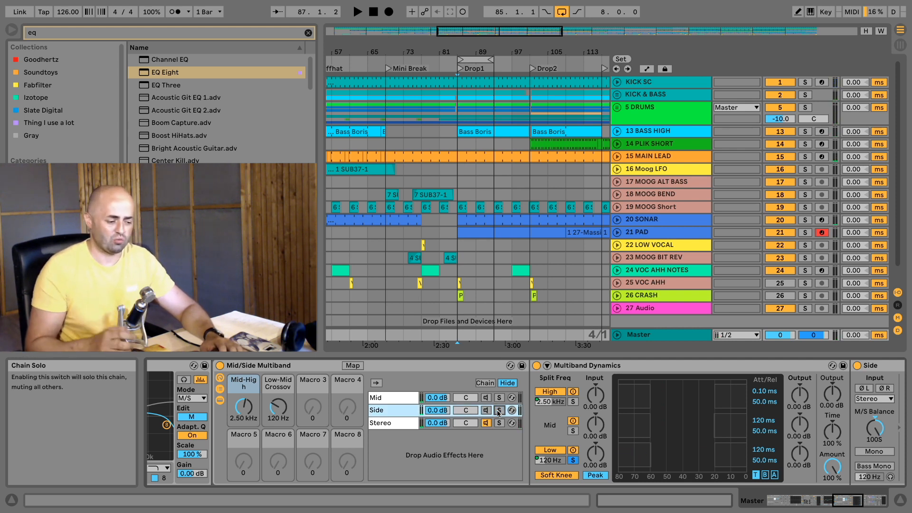
# - Select the Stereo chain and set the Mid/Side Multiband rack's Low-Mid Crossover to 165 Hz while auditioning the low band
pyautogui.click(394, 424)
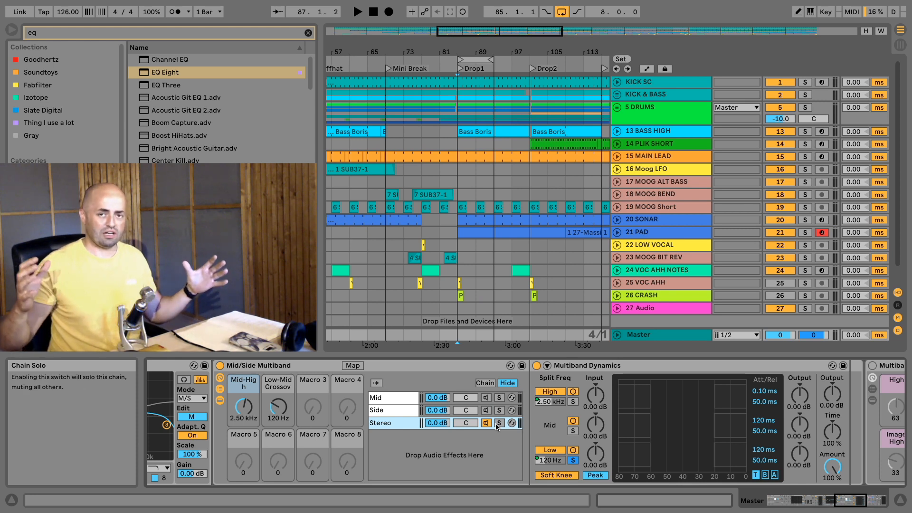
pyautogui.click(844, 503)
pyautogui.moveTo(842, 501); pyautogui.dragTo(841, 501)
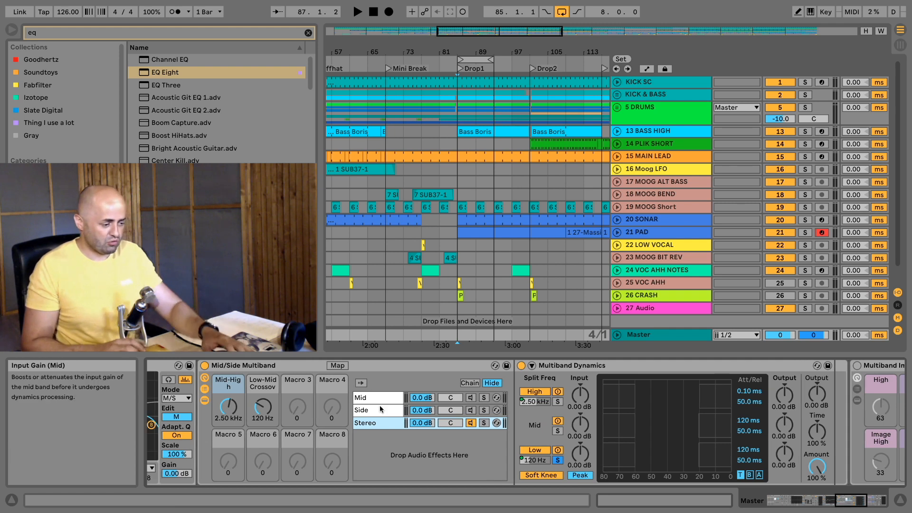
pyautogui.click(264, 410)
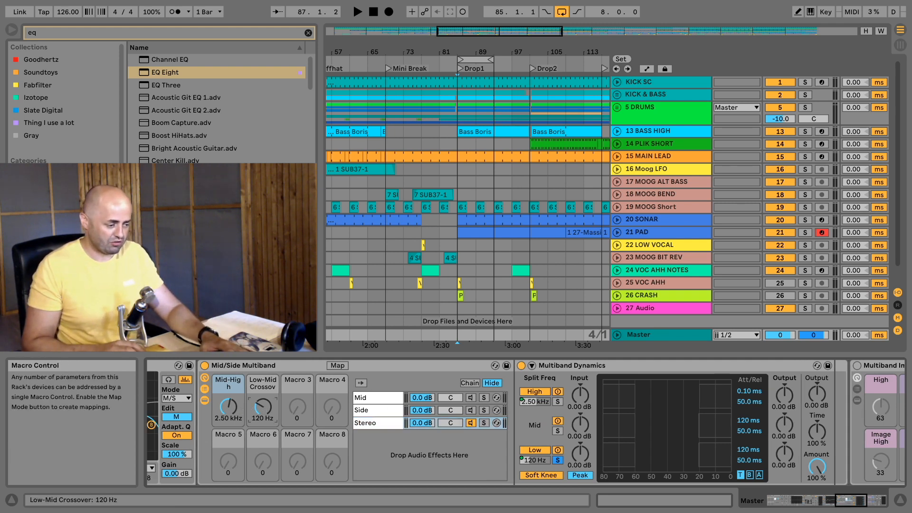
pyautogui.moveTo(264, 406); pyautogui.dragTo(265, 411)
pyautogui.press('space')
pyautogui.press('space')
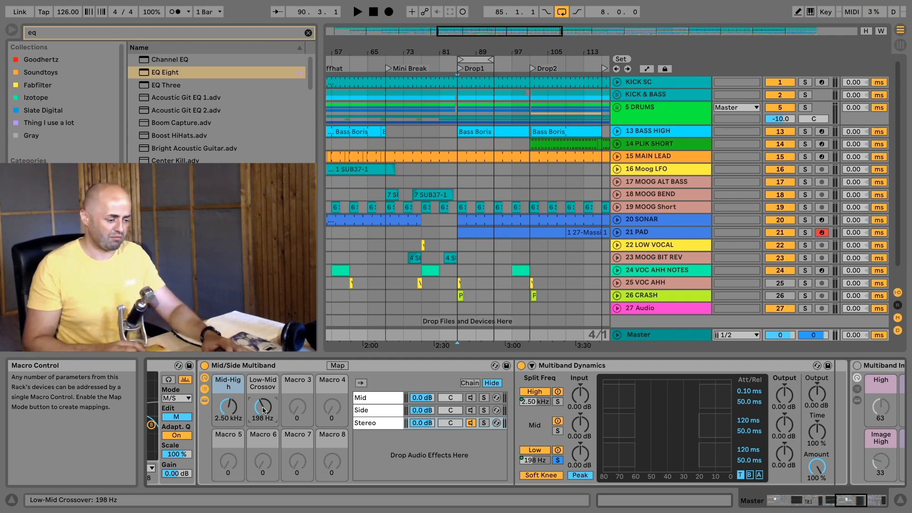
pyautogui.press('space')
pyautogui.moveTo(264, 409); pyautogui.dragTo(263, 414)
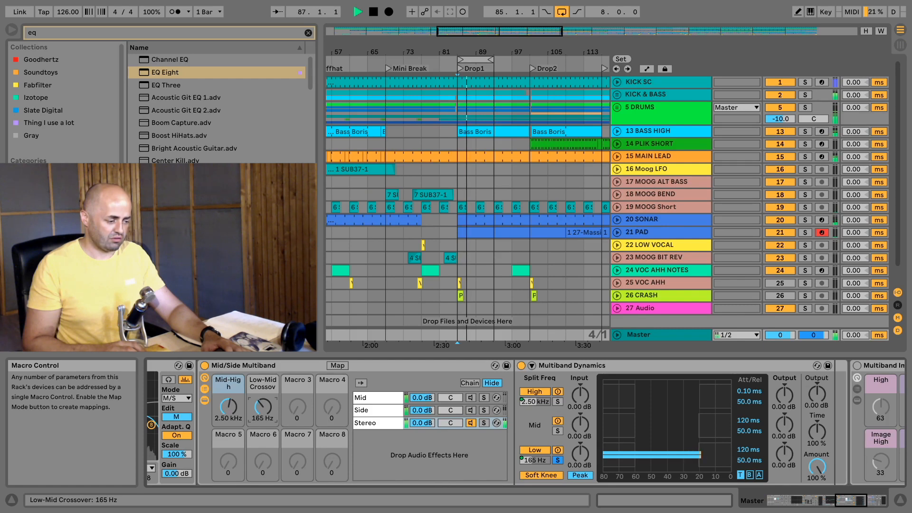
pyautogui.press('space')
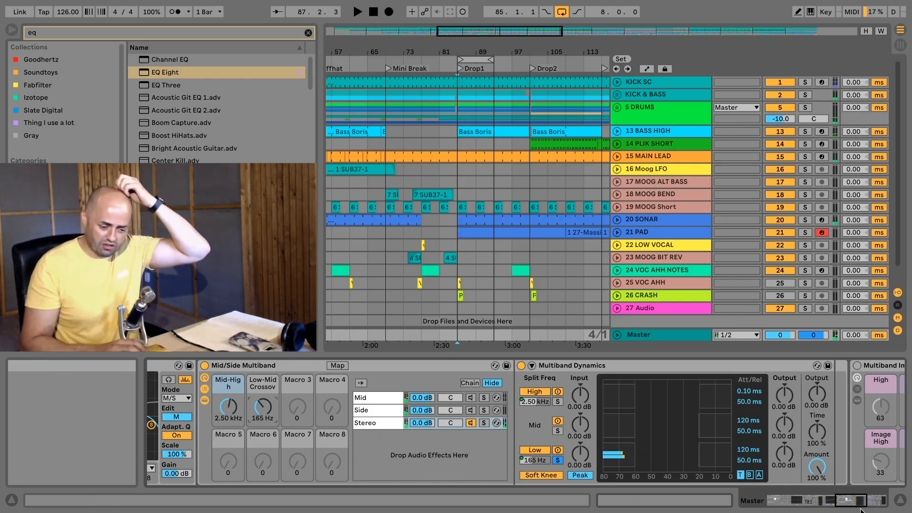
# - Raise the Stereo low band's Below threshold to about -27 dB and reduce the volume beneath it while auditioning the loop
pyautogui.click(846, 504)
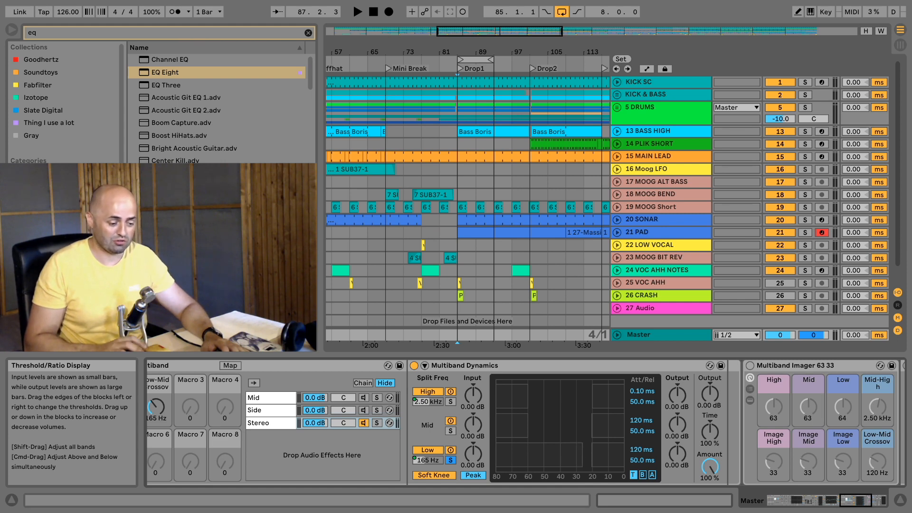
pyautogui.press('space')
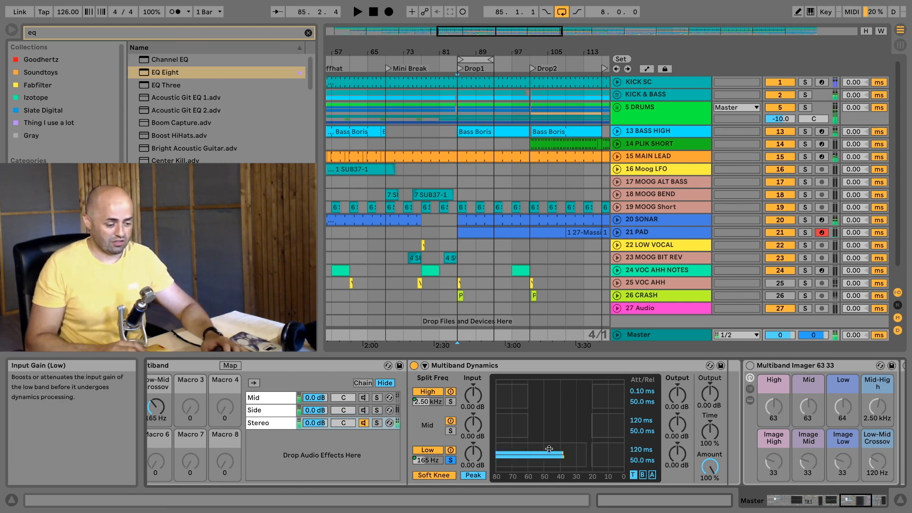
pyautogui.press('space')
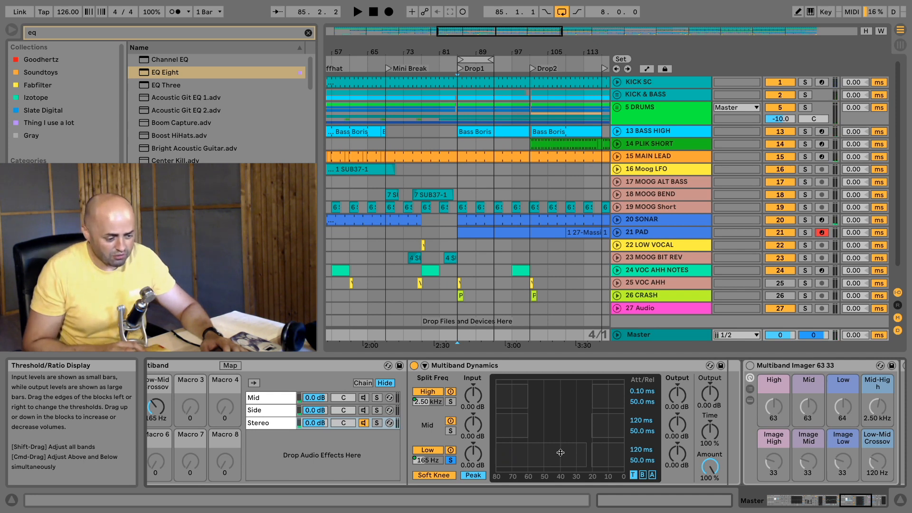
pyautogui.press('space')
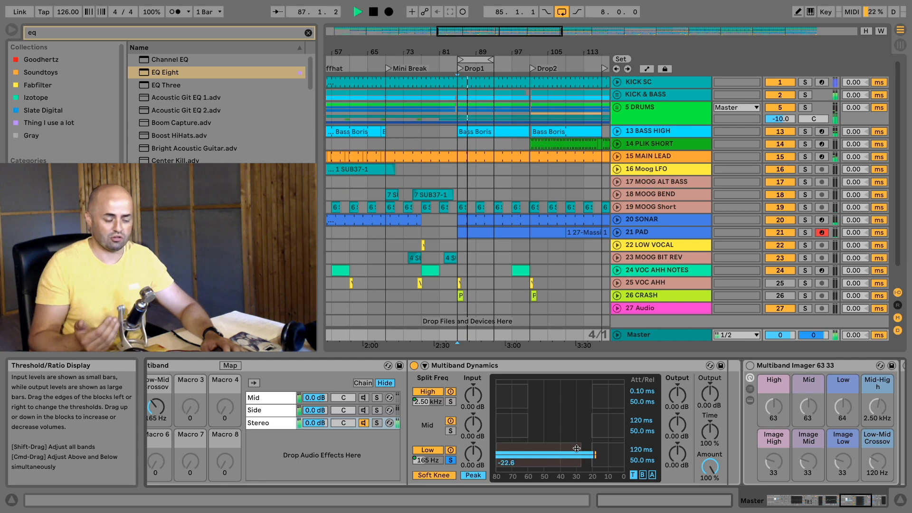
pyautogui.press('space')
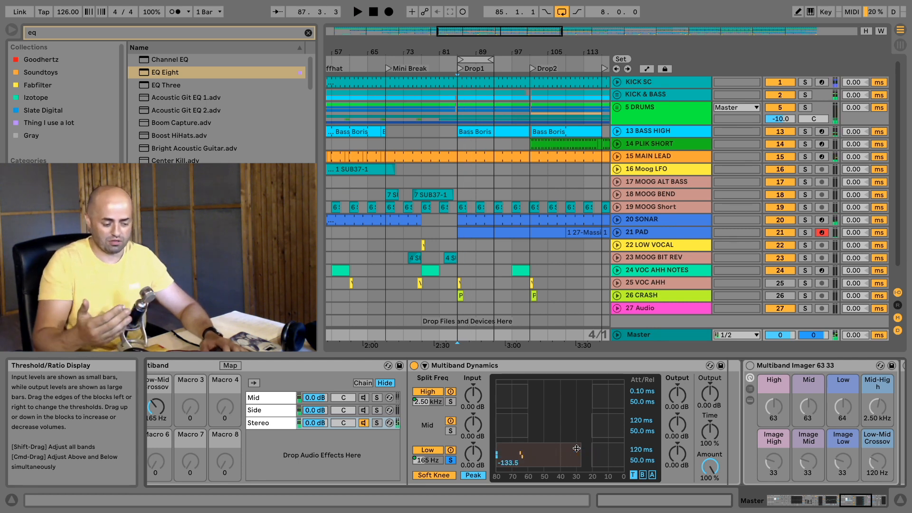
# - Set the low band's release time to 60 ms in Multiband Dynamics while auditioning the loop
pyautogui.press('space')
pyautogui.press('space')
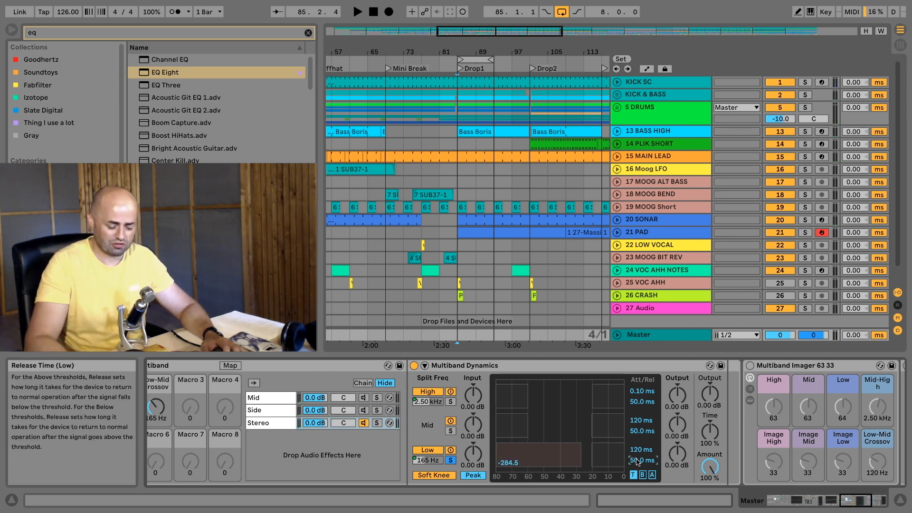
pyautogui.press('space')
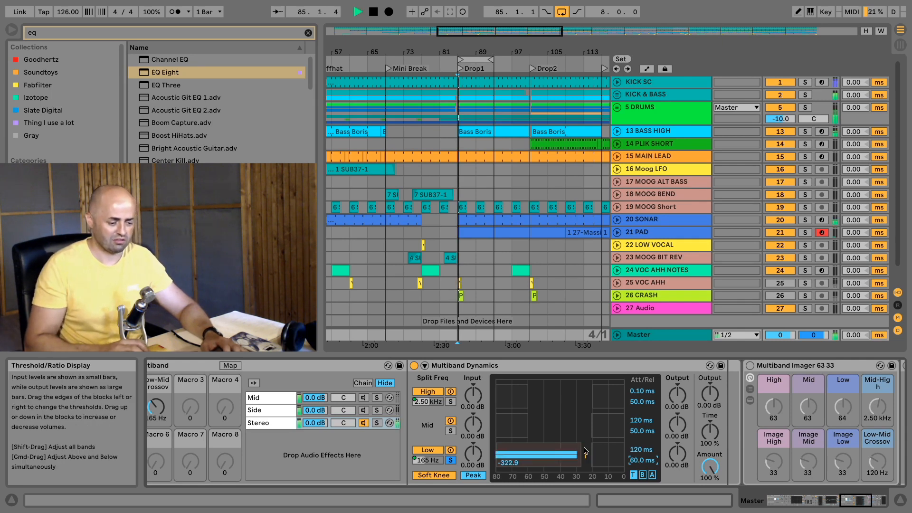
pyautogui.press('space')
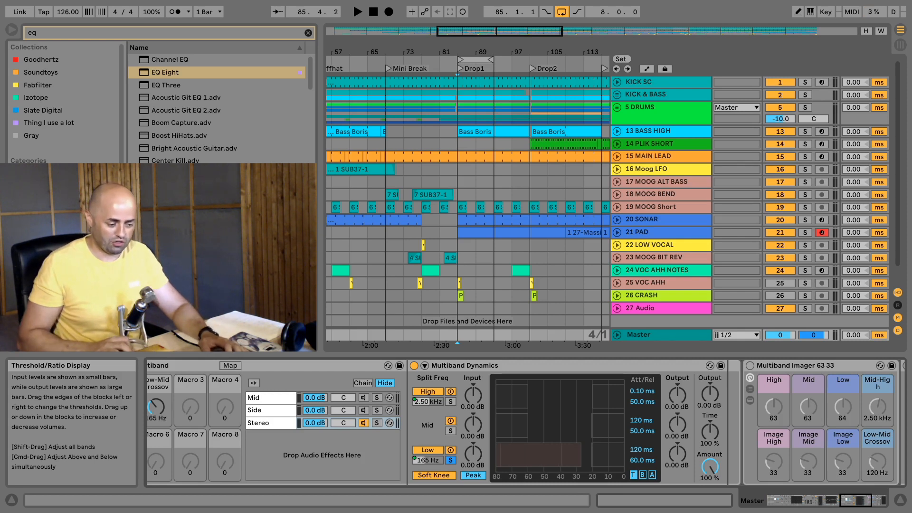
# - Ease the low band's reduction below its threshold and compress signals above about -23 dB, auditioning the loop
pyautogui.press('space')
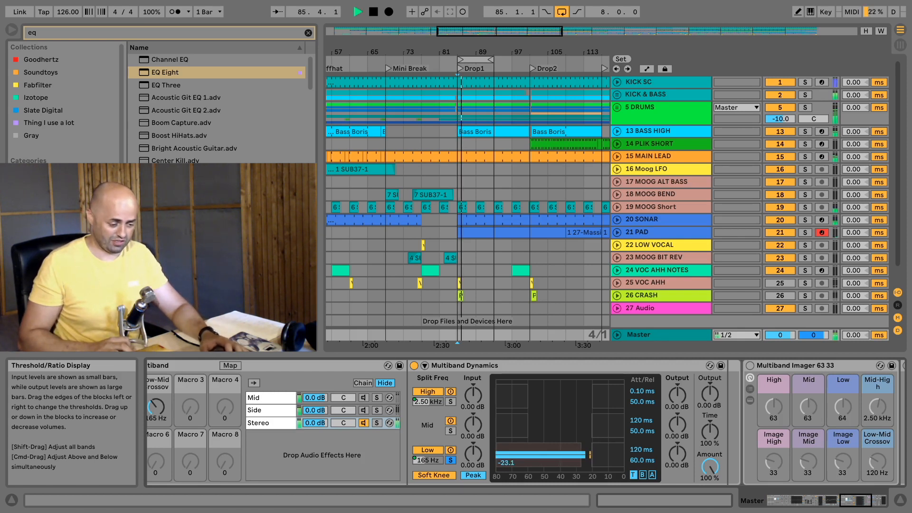
pyautogui.press('space')
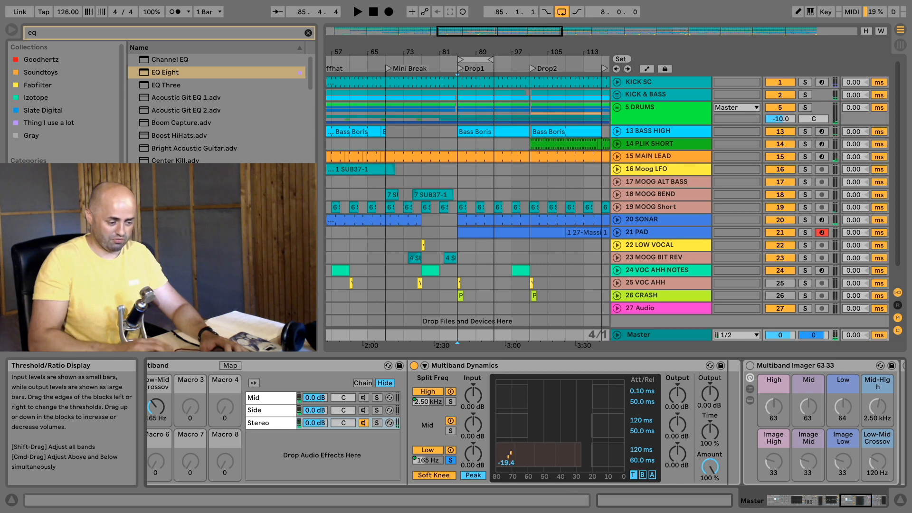
pyautogui.press('space')
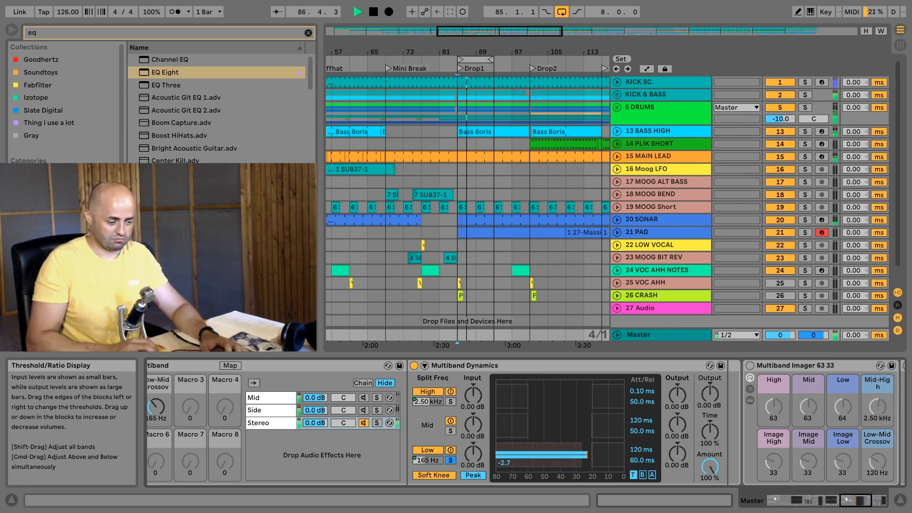
pyautogui.press('space')
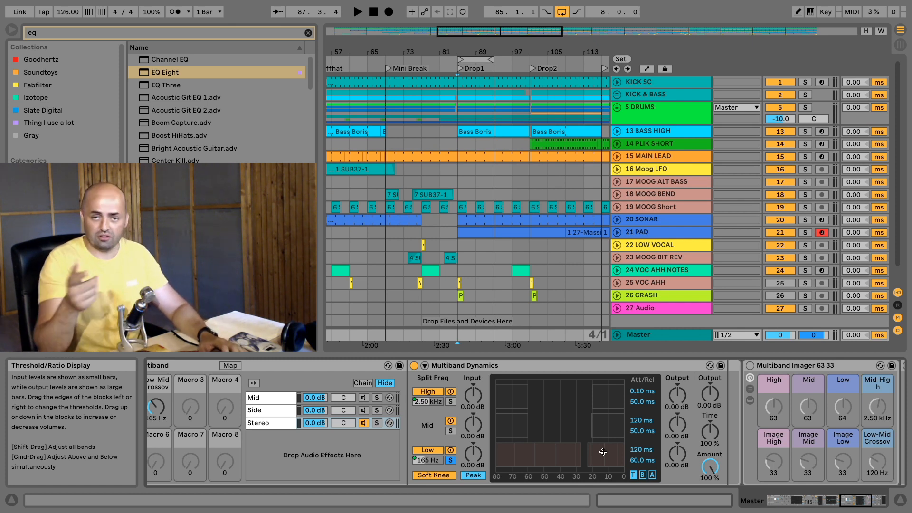
pyautogui.press('space')
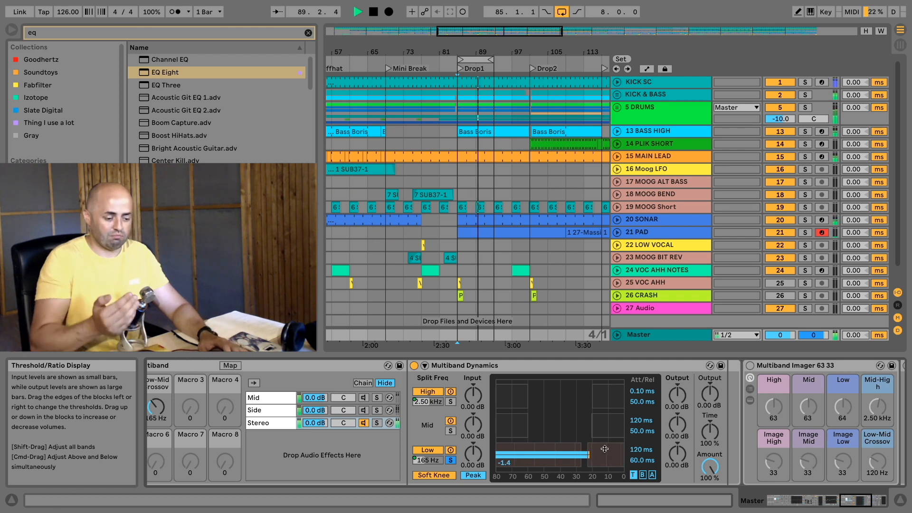
pyautogui.press('space')
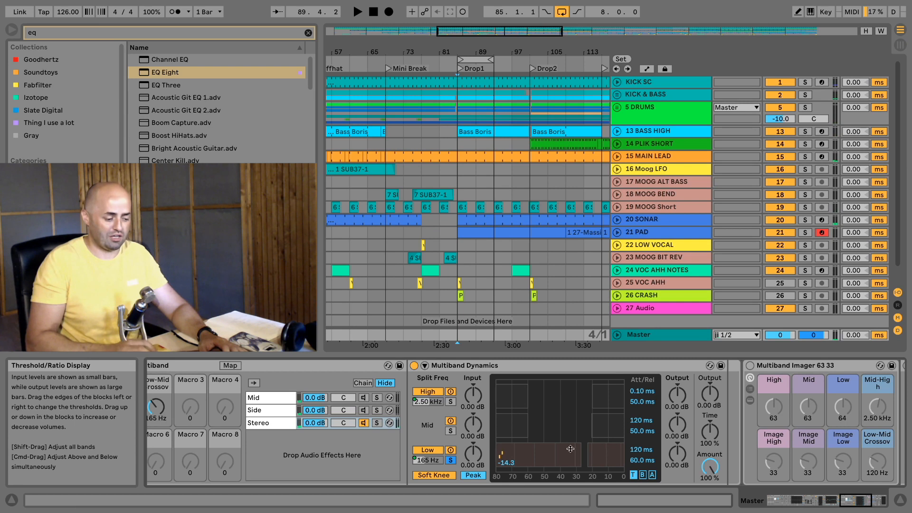
# - Play the loop and compare the low band with its dynamics processing bypassed and active
pyautogui.click(450, 450)
pyautogui.press('space')
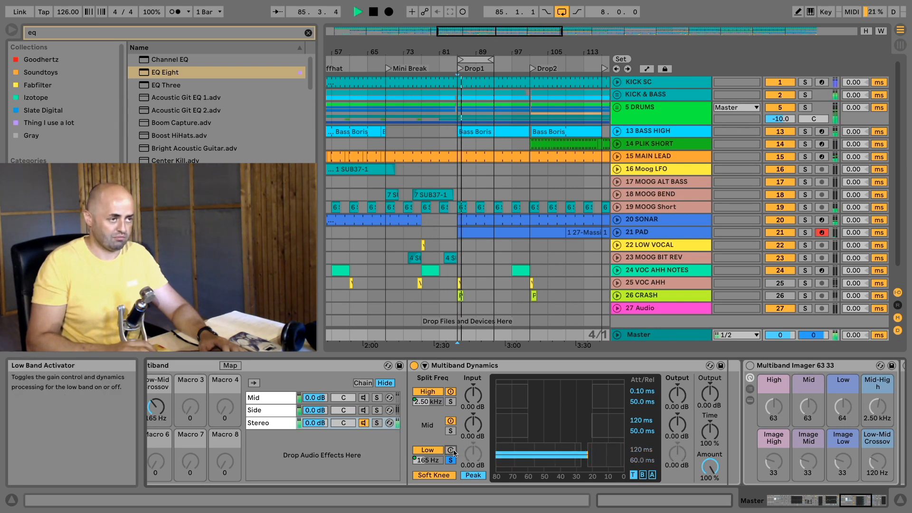
pyautogui.click(452, 451)
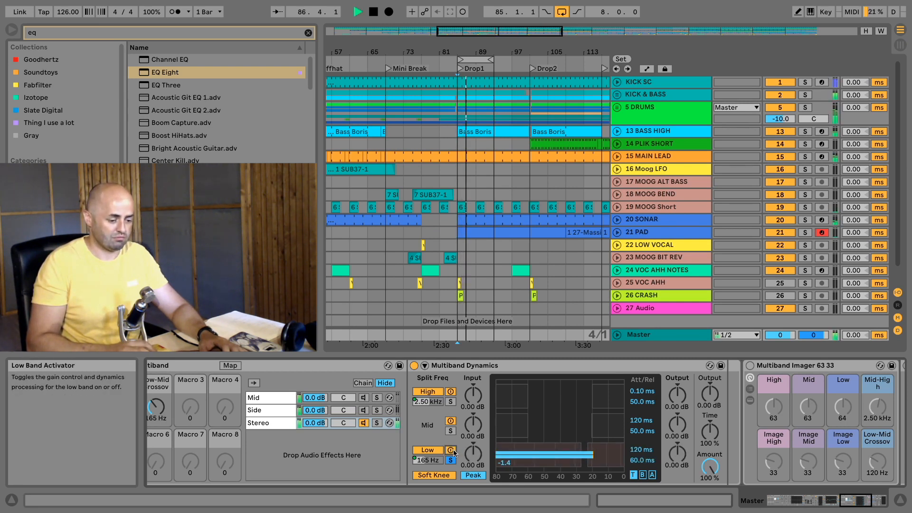
pyautogui.click(451, 451)
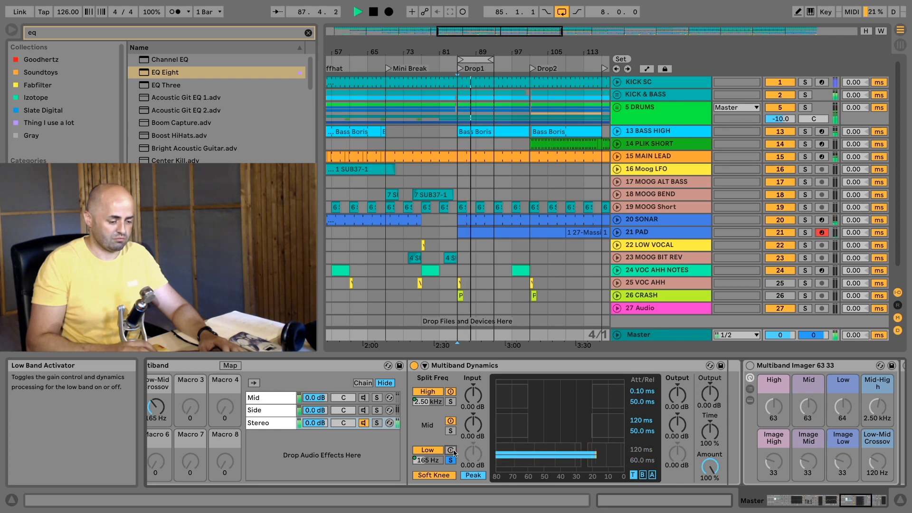
pyautogui.click(452, 451)
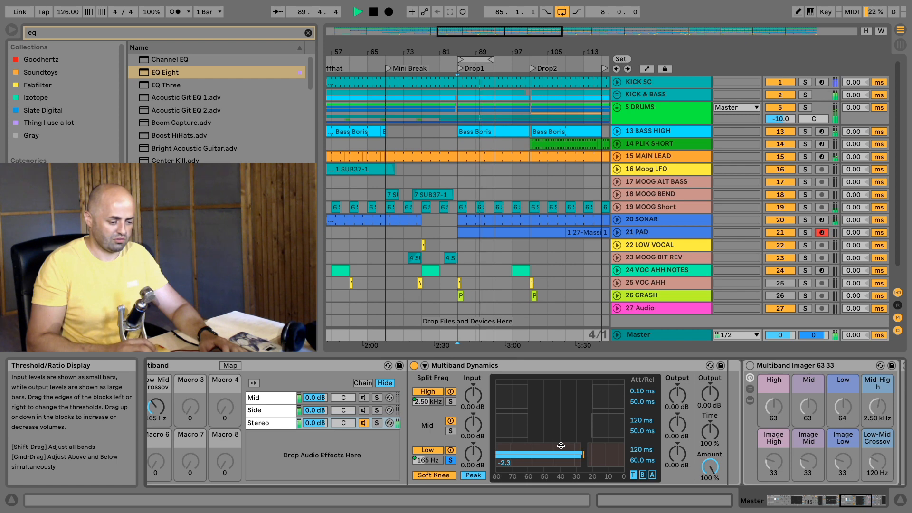
pyautogui.click(451, 450)
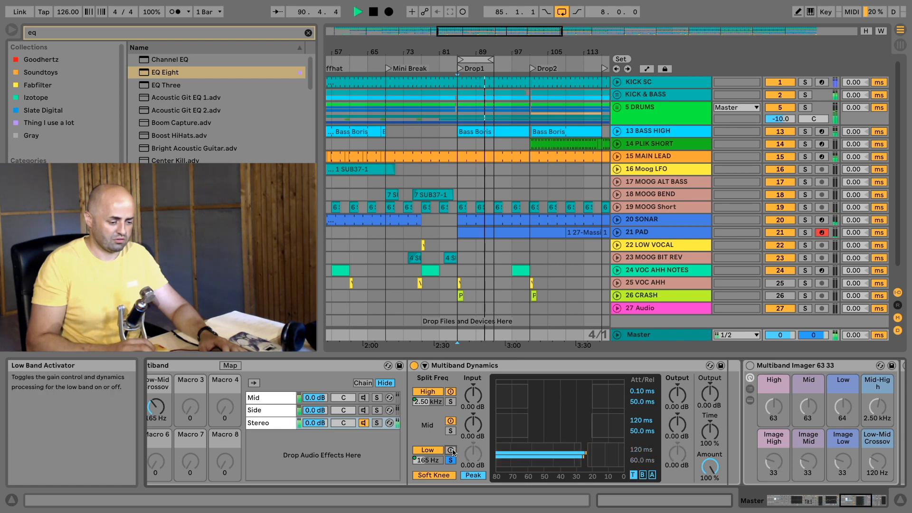
# - Re-enable the low band, lower its Above threshold to about -25 dB, and compare the processed sound with bypass
pyautogui.click(451, 450)
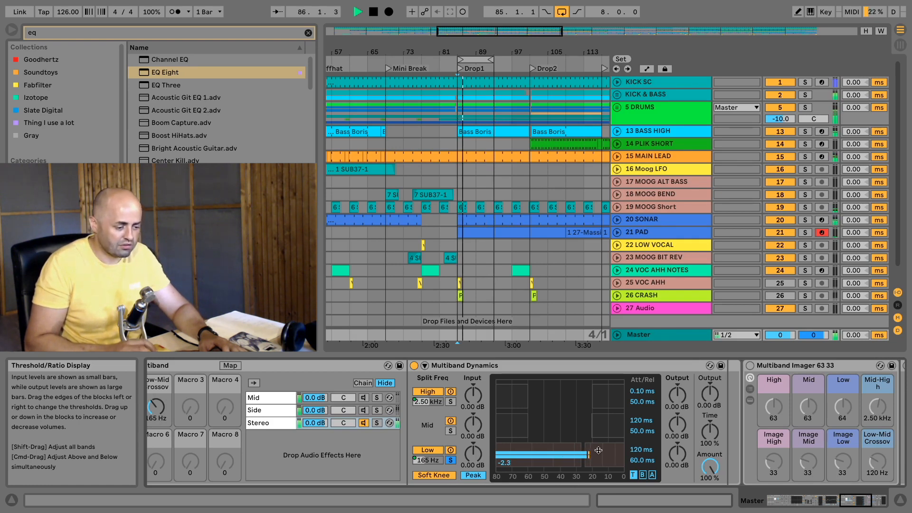
pyautogui.click(452, 451)
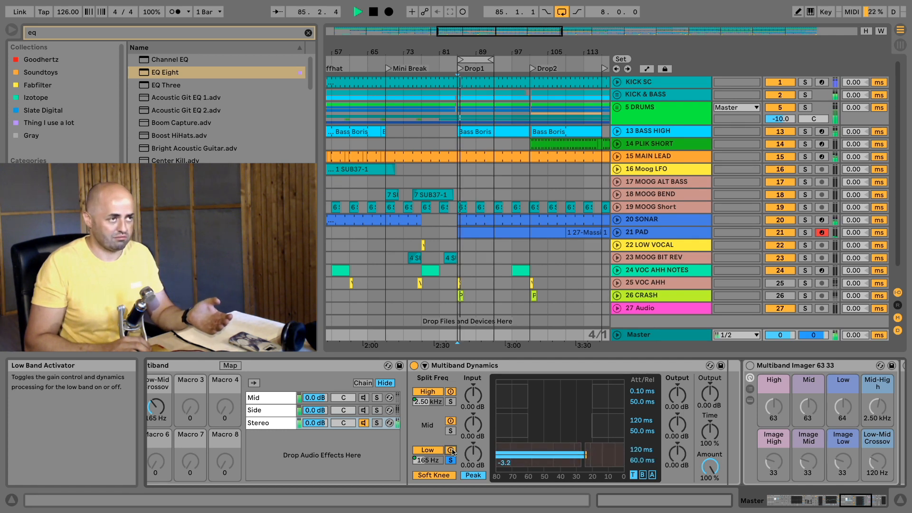
pyautogui.click(451, 451)
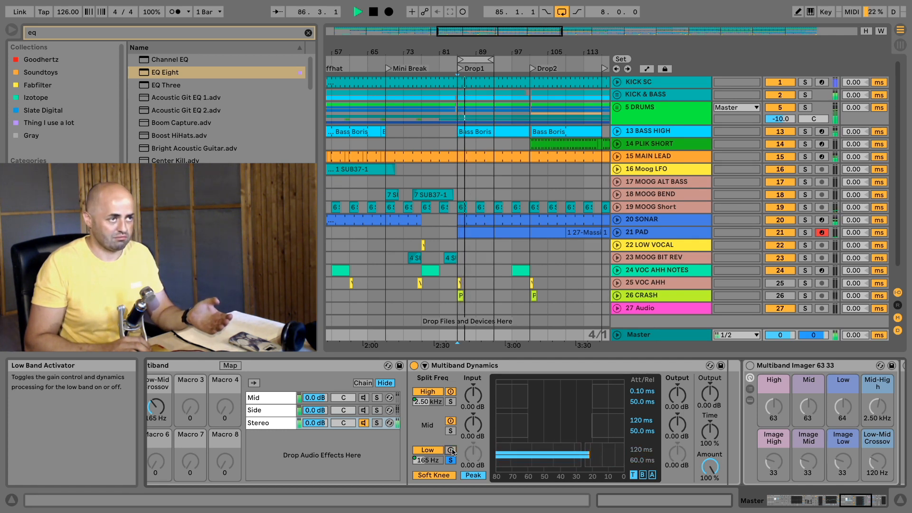
pyautogui.click(451, 451)
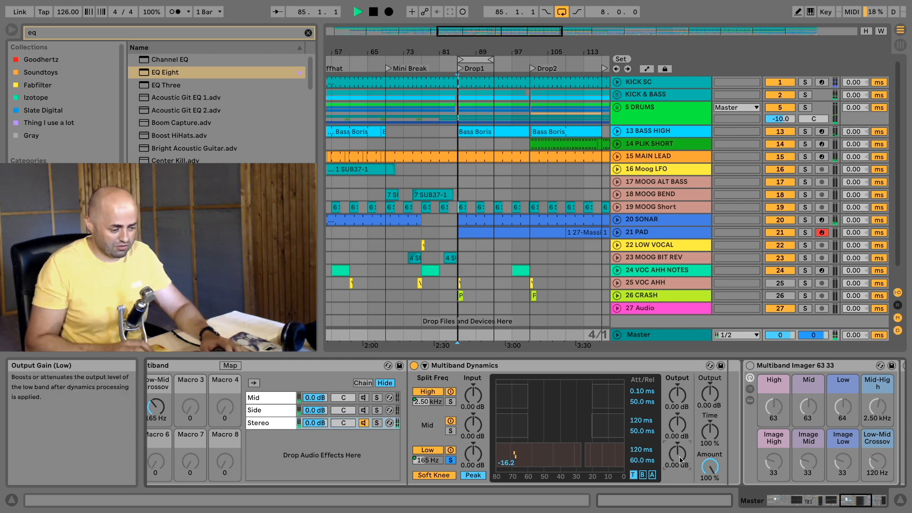
# - Stop playback and set the low band's output gain to 2.00 dB in Multiband Dynamics
pyautogui.press('space')
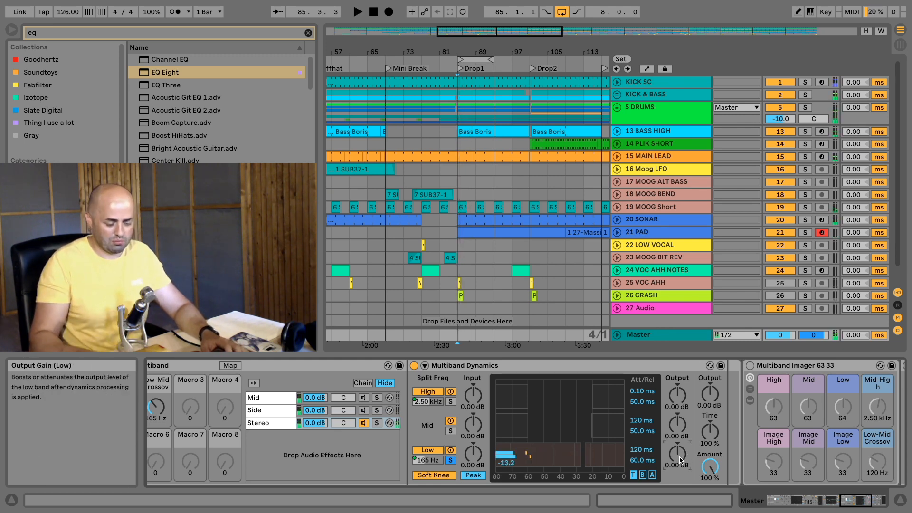
pyautogui.scroll(2, 680, 460)
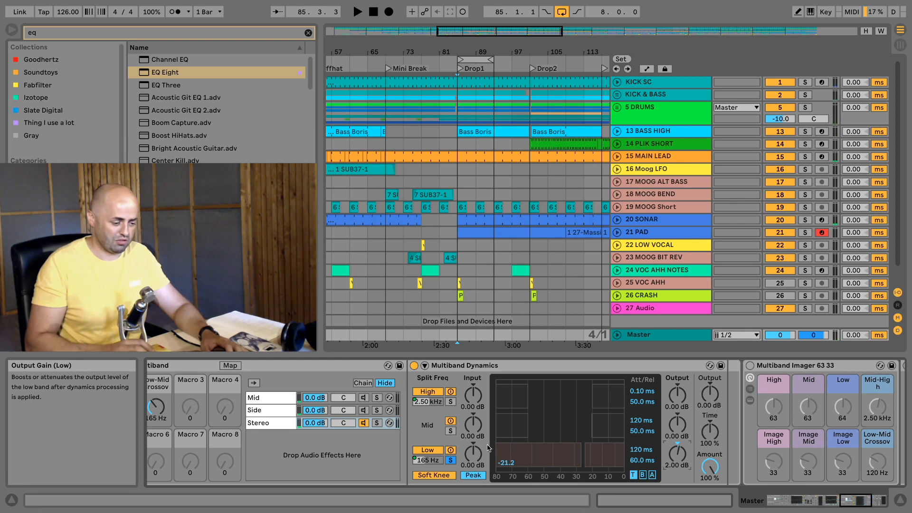
# - Play the loop and compare the low band bypassed and active with its new output gain
pyautogui.press('space')
pyautogui.click(451, 451)
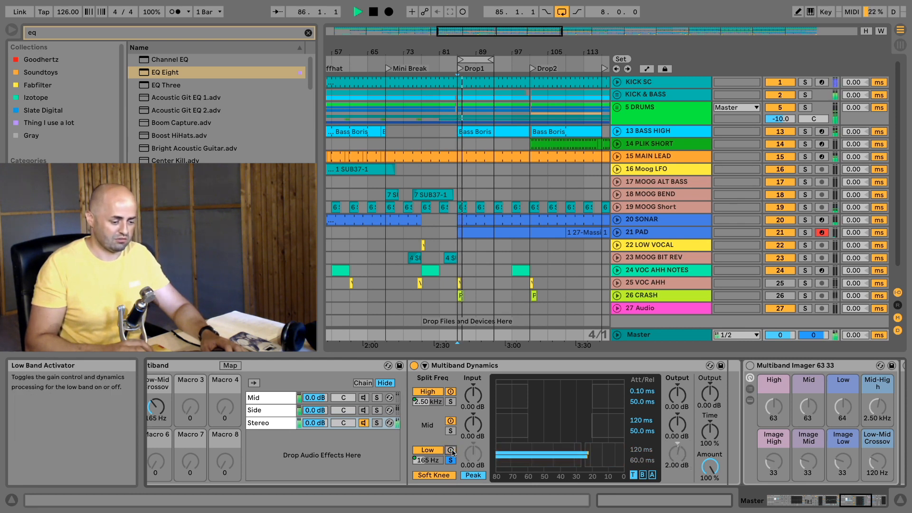
pyautogui.click(453, 451)
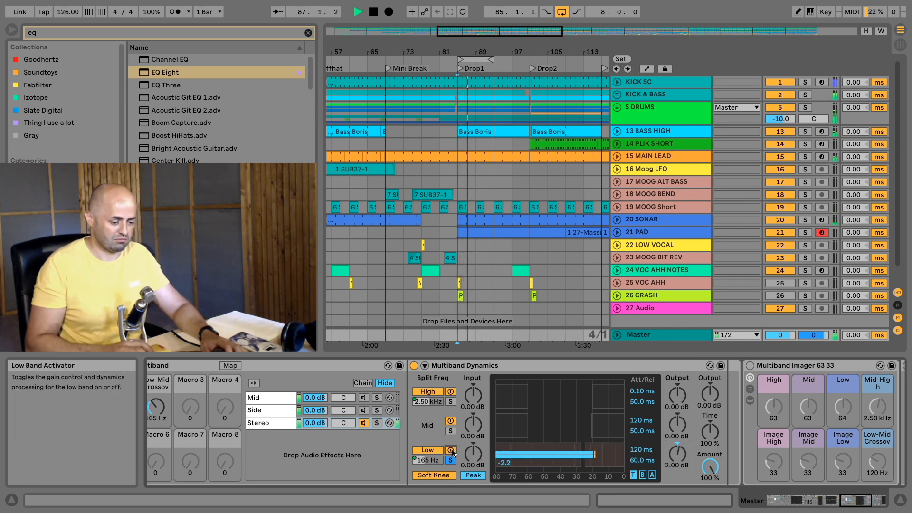
pyautogui.press('space')
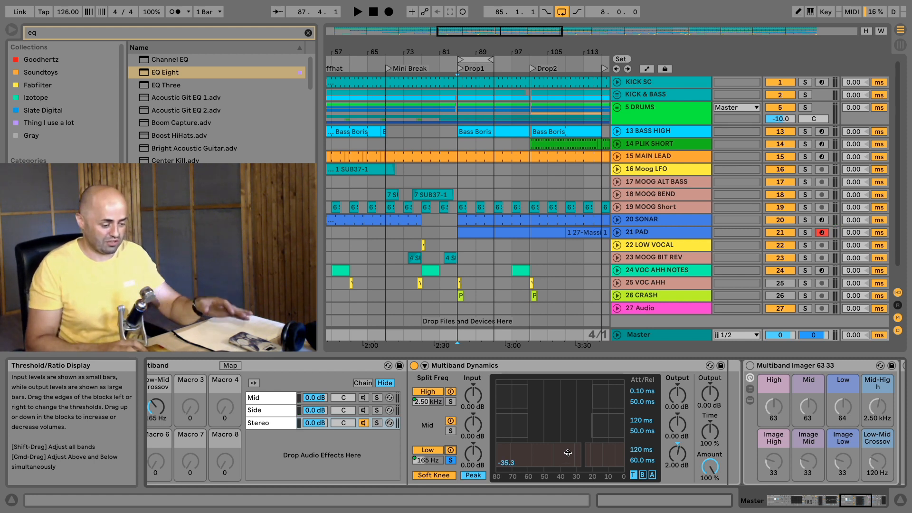
# - Unsolo the low band and audition its output gain at 0, 2.50 and 2.25 dB during playback, settling on 2.00 dB
pyautogui.click(451, 461)
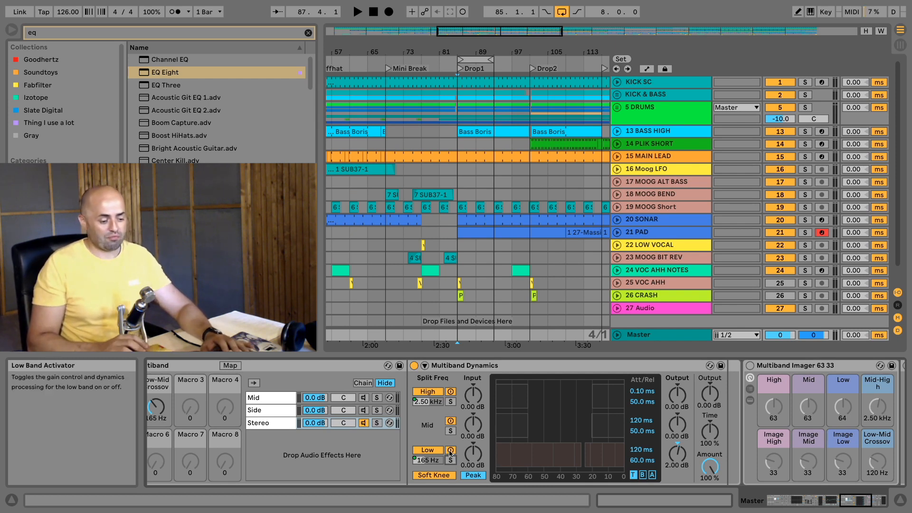
pyautogui.doubleClick(679, 459)
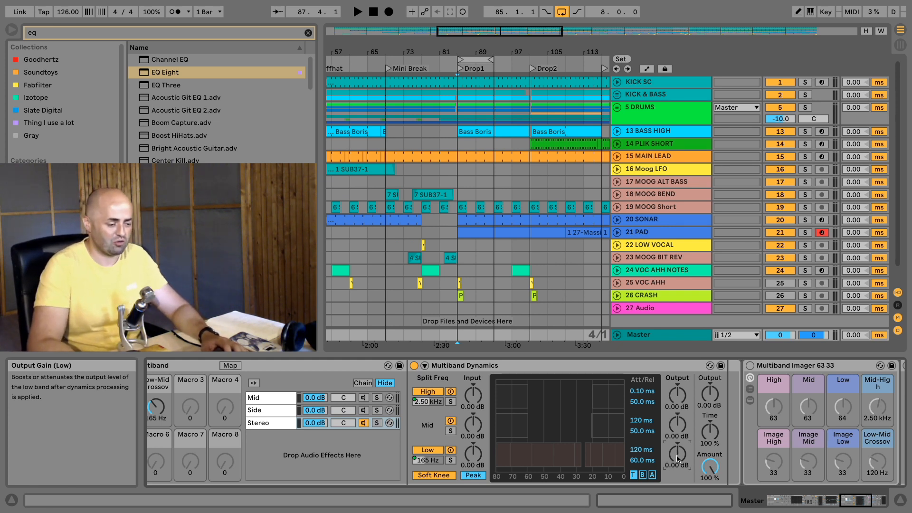
pyautogui.press('space')
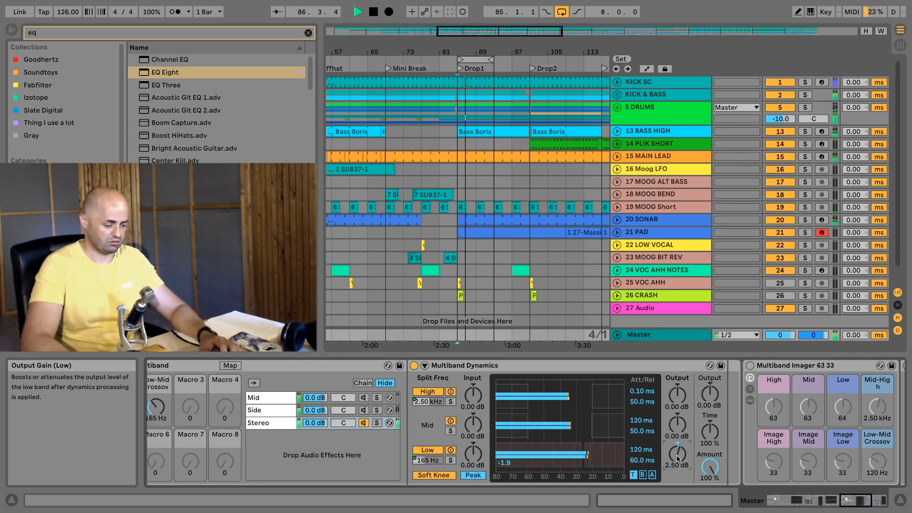
pyautogui.moveTo(678, 459); pyautogui.dragTo(677, 456)
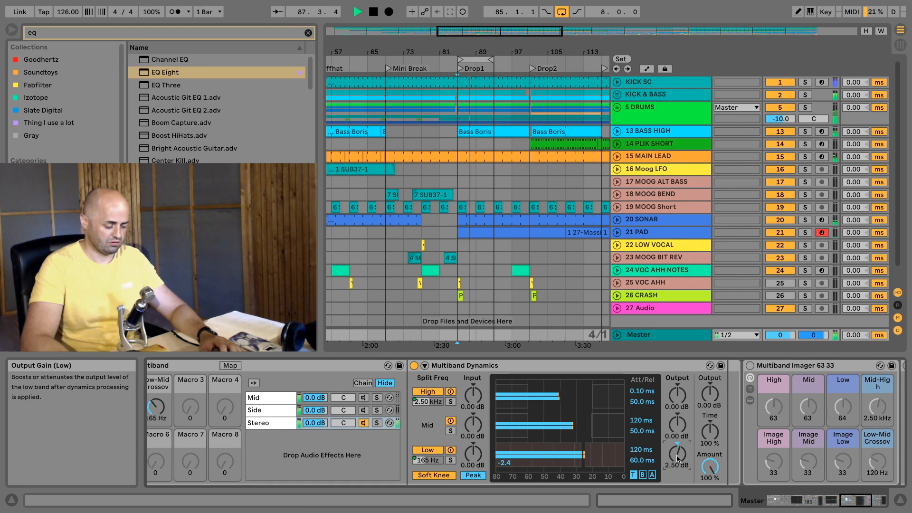
pyautogui.moveTo(678, 459); pyautogui.dragTo(678, 456)
pyautogui.write('2.2')
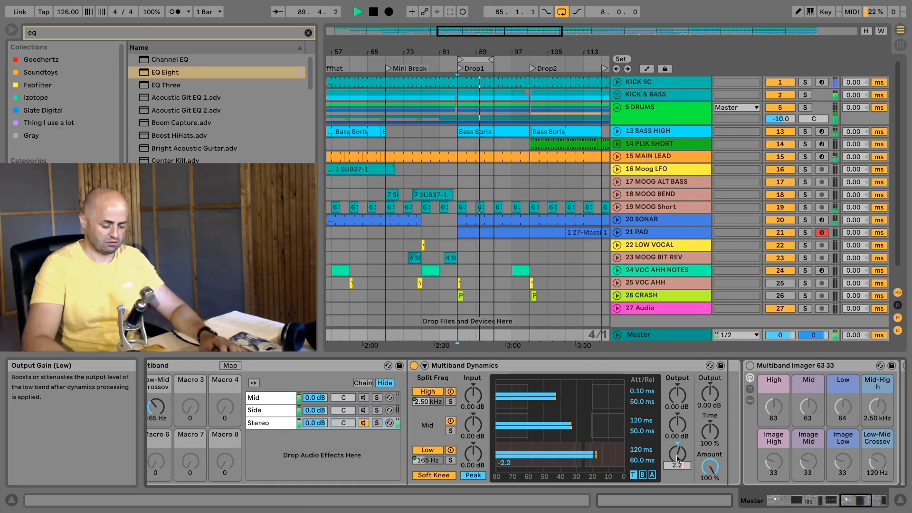
pyautogui.write('5')
pyautogui.press('Return')
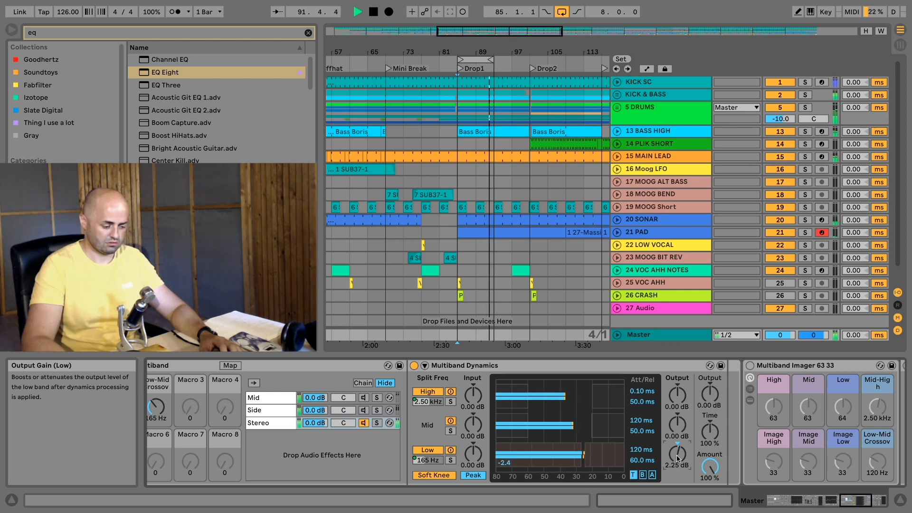
pyautogui.write('2')
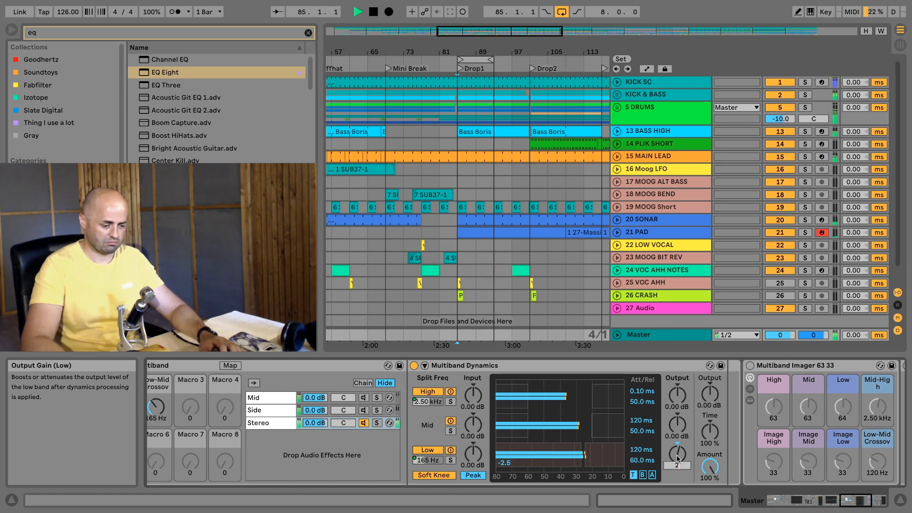
pyautogui.press('Return')
pyautogui.press('space')
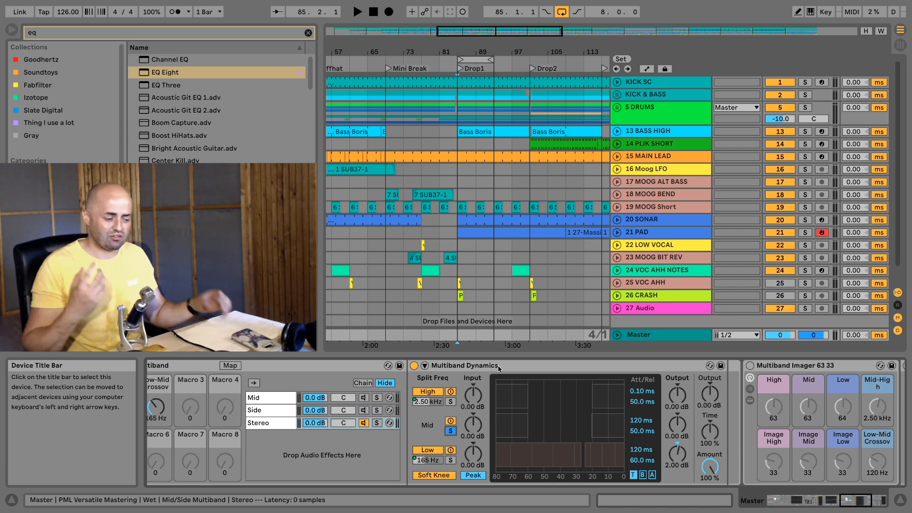
# - Audition the loop with the mid band soloed, and release its solo after stopping playback
pyautogui.press('space')
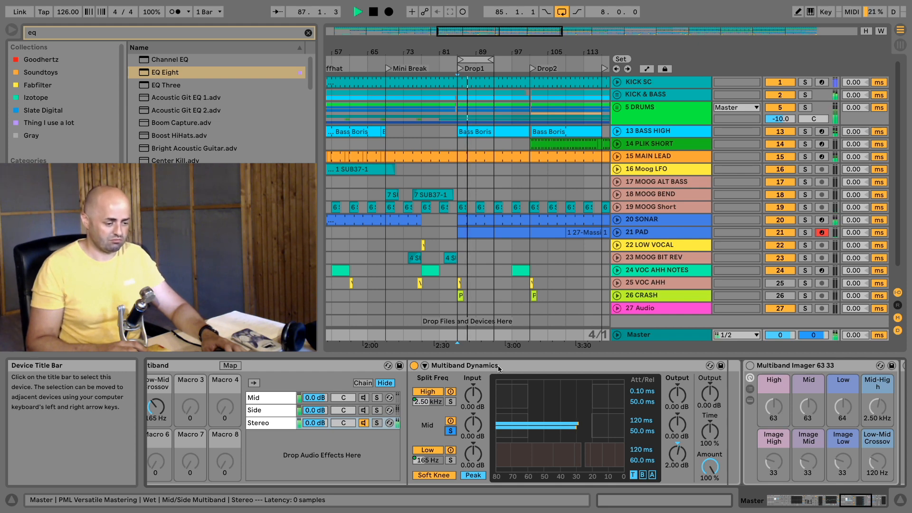
pyautogui.press('space')
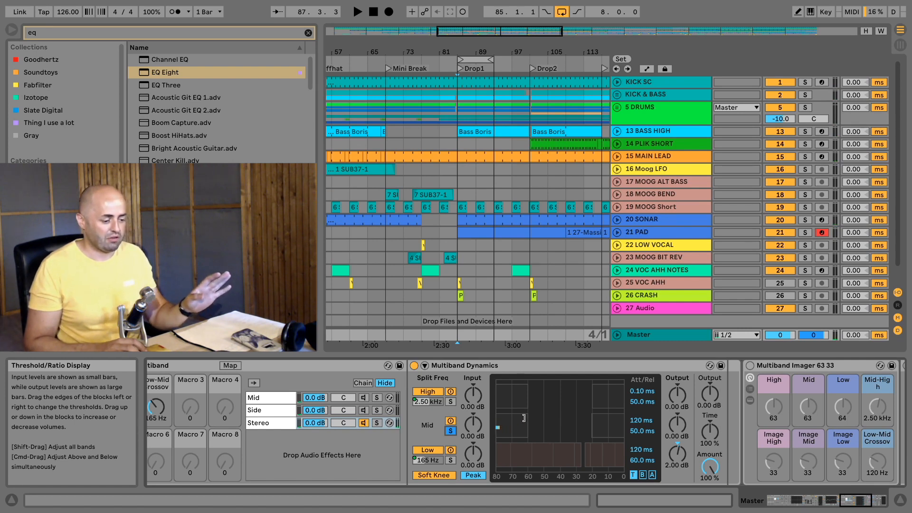
pyautogui.click(451, 431)
# - Solo the high band and try its Below threshold at about -49 dB before moving it back to about -37 dB
pyautogui.click(450, 402)
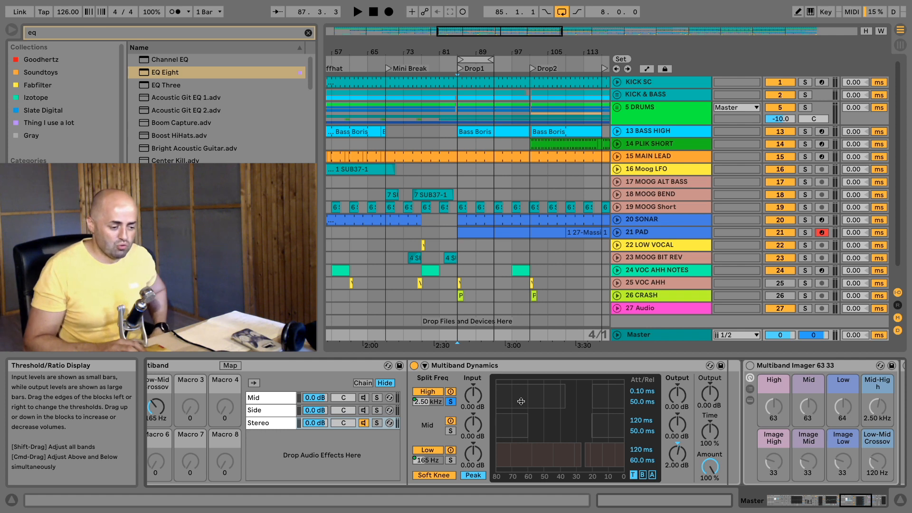
pyautogui.moveTo(522, 401); pyautogui.dragTo(521, 385)
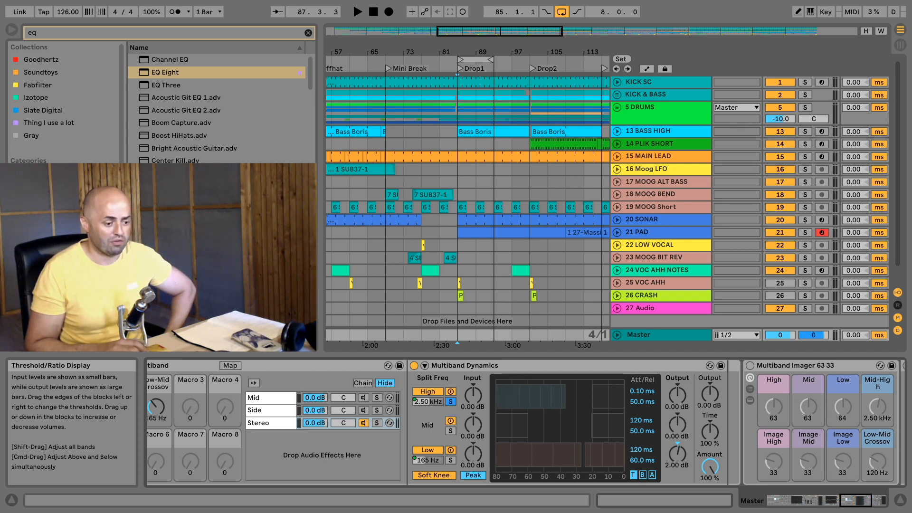
pyautogui.moveTo(565, 396); pyautogui.dragTo(542, 396)
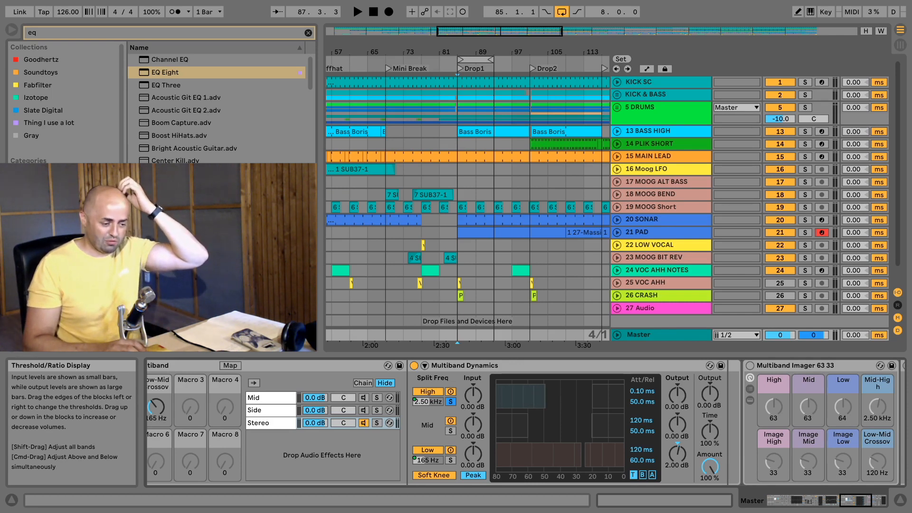
pyautogui.moveTo(545, 396); pyautogui.dragTo(559, 396)
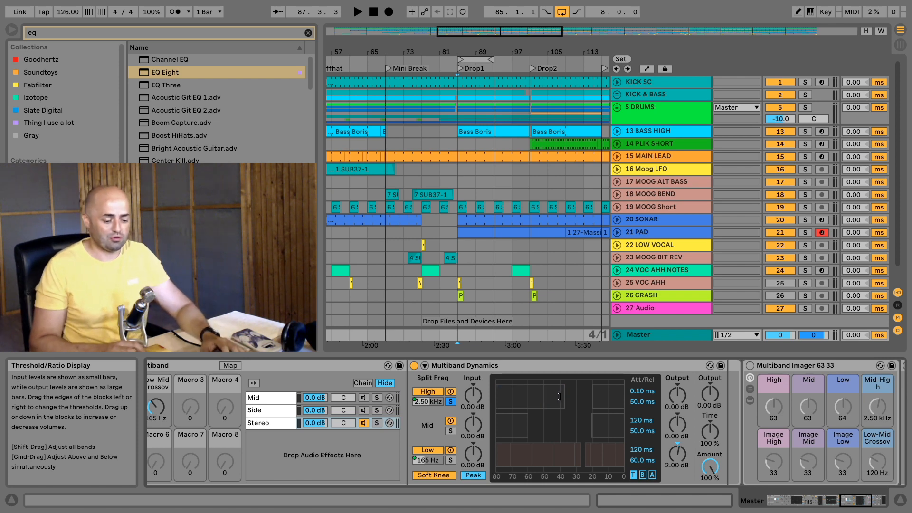
# - Raise the Mid/Side Multiband rack's Mid-High Crossover to 8.35 kHz while auditioning the soloed high band
pyautogui.click(862, 505)
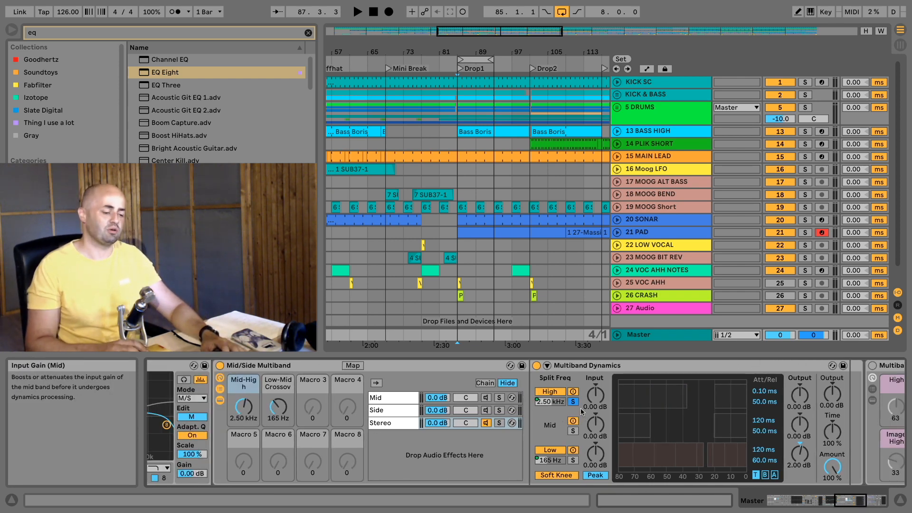
pyautogui.press('space')
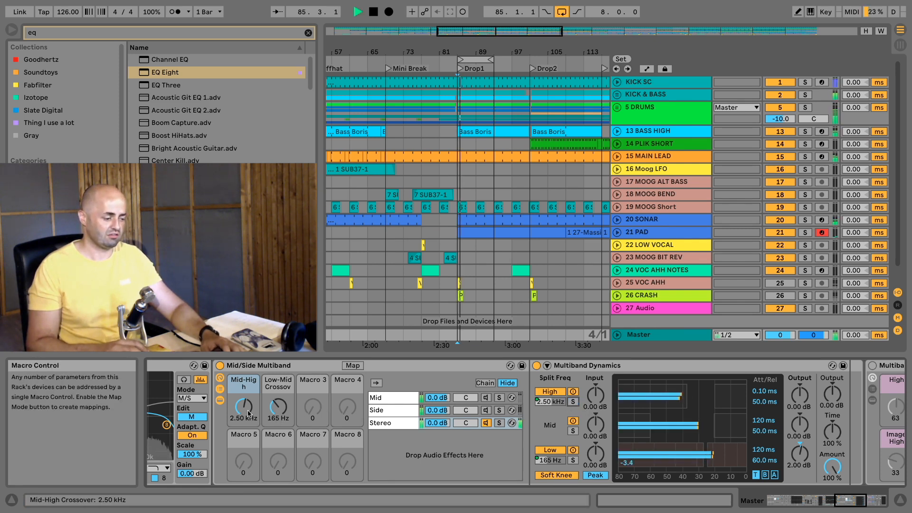
pyautogui.moveTo(248, 413); pyautogui.dragTo(248, 397)
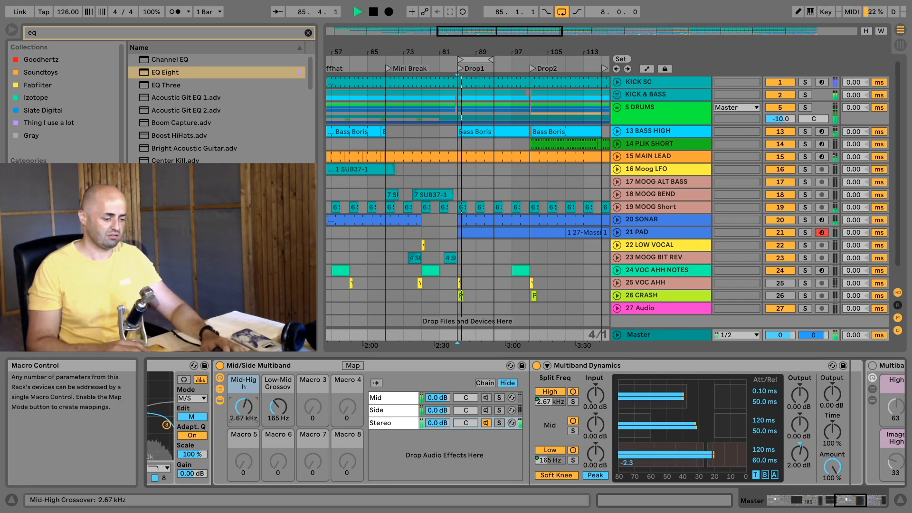
pyautogui.click(574, 403)
pyautogui.moveTo(244, 410); pyautogui.dragTo(244, 398)
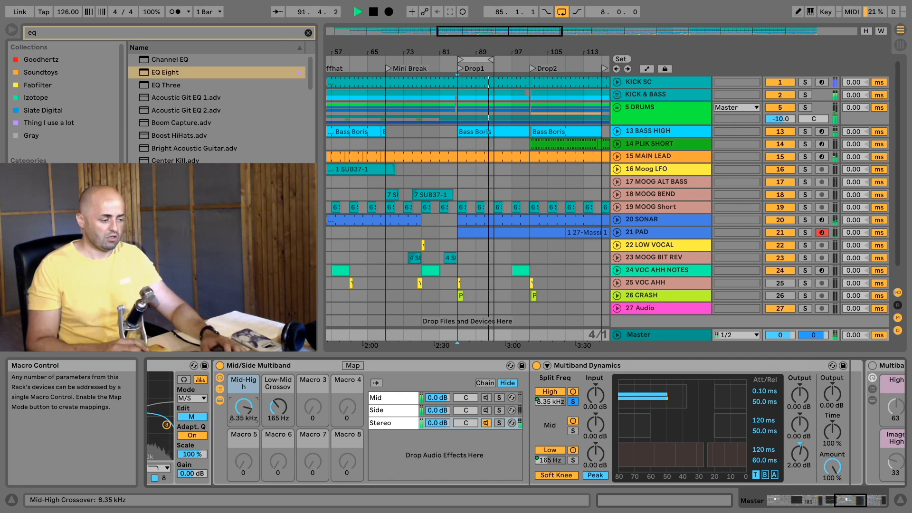
pyautogui.press('space')
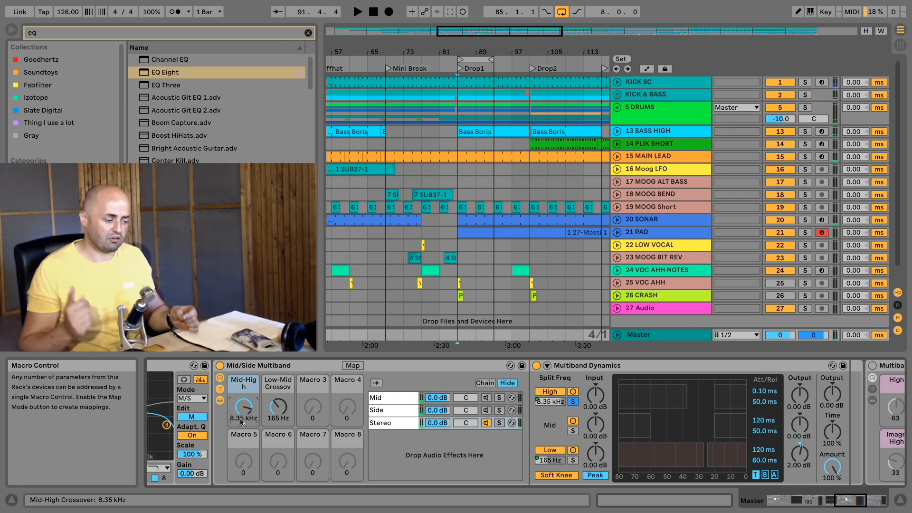
# - Lower the high band's Below threshold to about -50 dB and boost signals under it while the loop plays
pyautogui.click(865, 508)
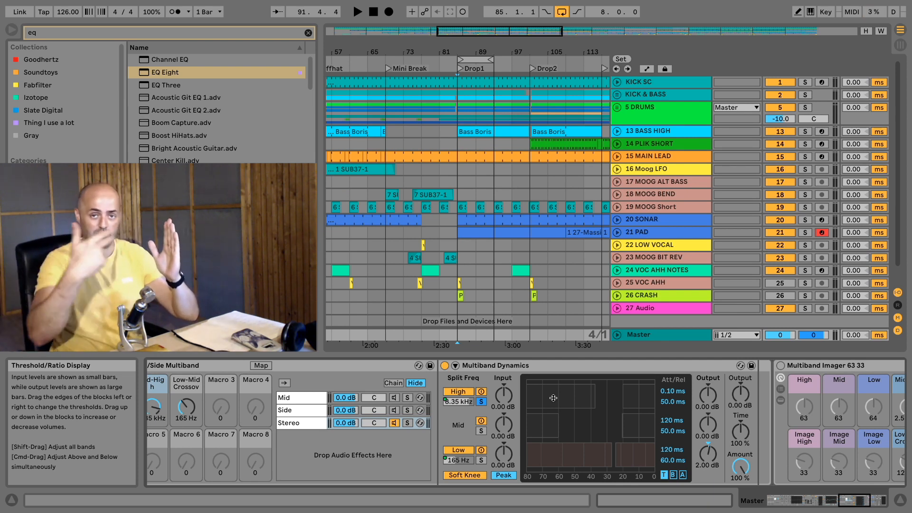
pyautogui.press('space')
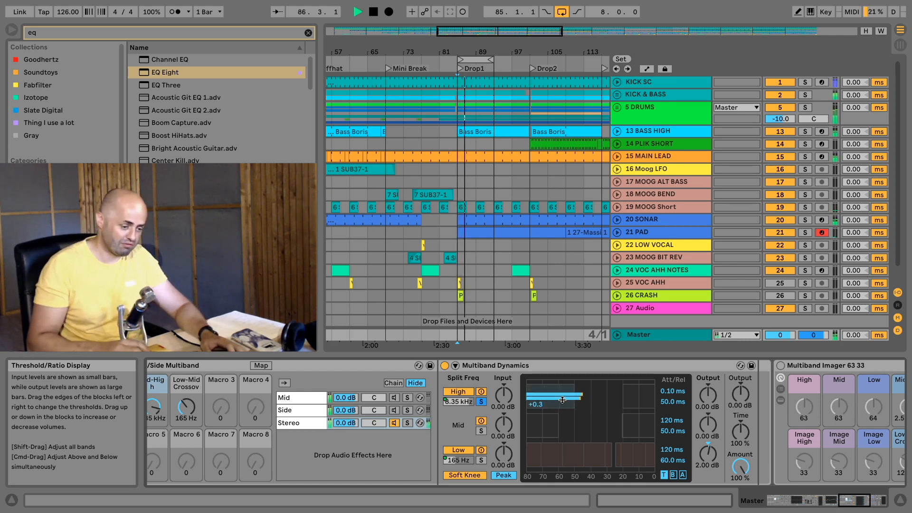
pyautogui.moveTo(558, 399); pyautogui.dragTo(558, 396)
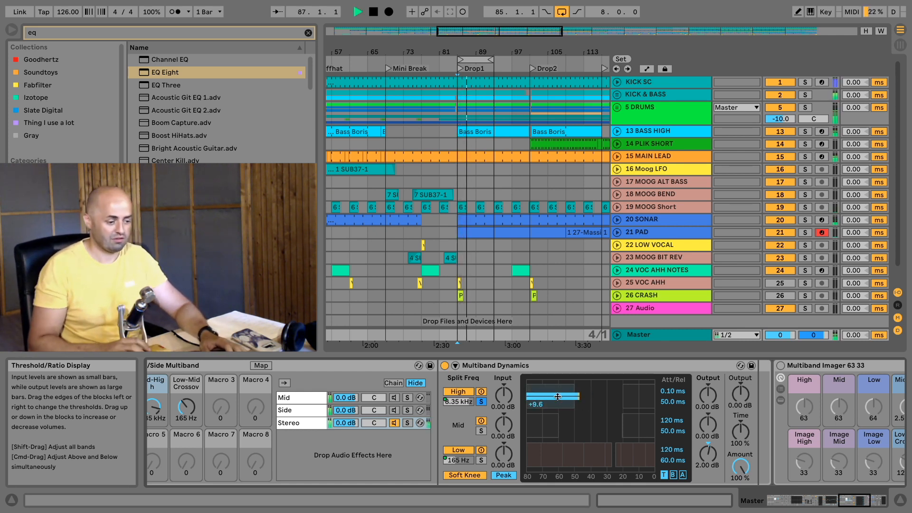
# - Compare the soloed high band with its dynamics processing bypassed and active, leaving it enabled and stopping playback
pyautogui.click(482, 394)
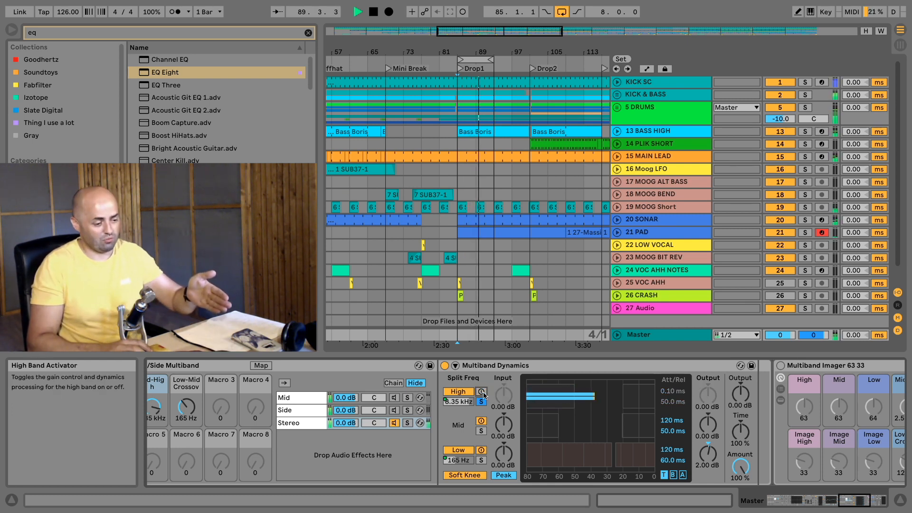
pyautogui.click(482, 394)
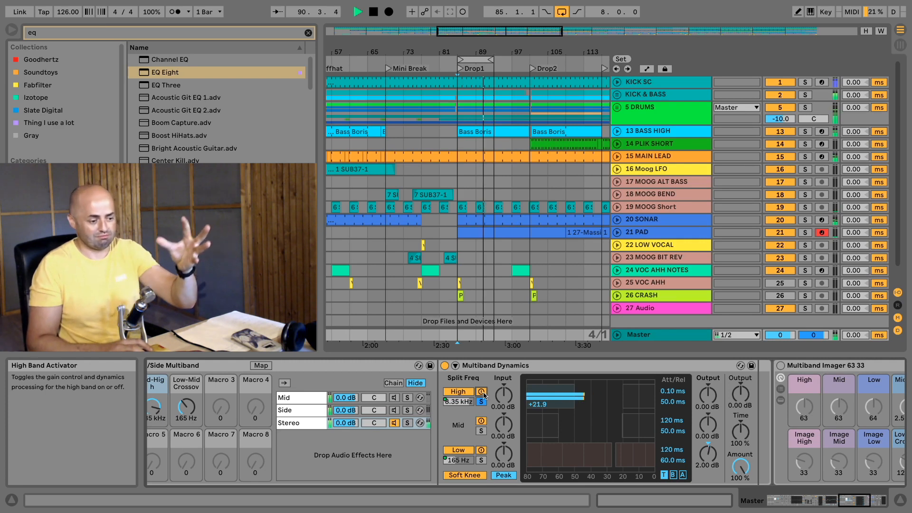
pyautogui.click(482, 394)
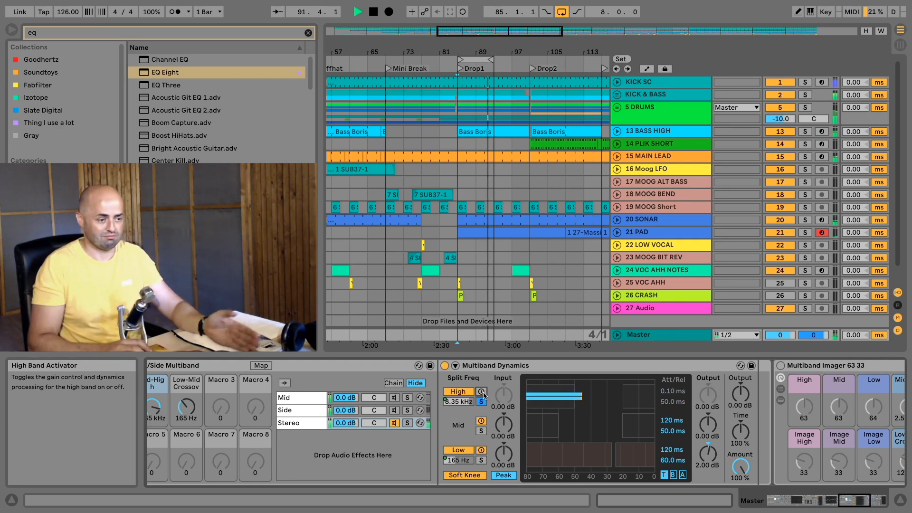
pyautogui.click(482, 393)
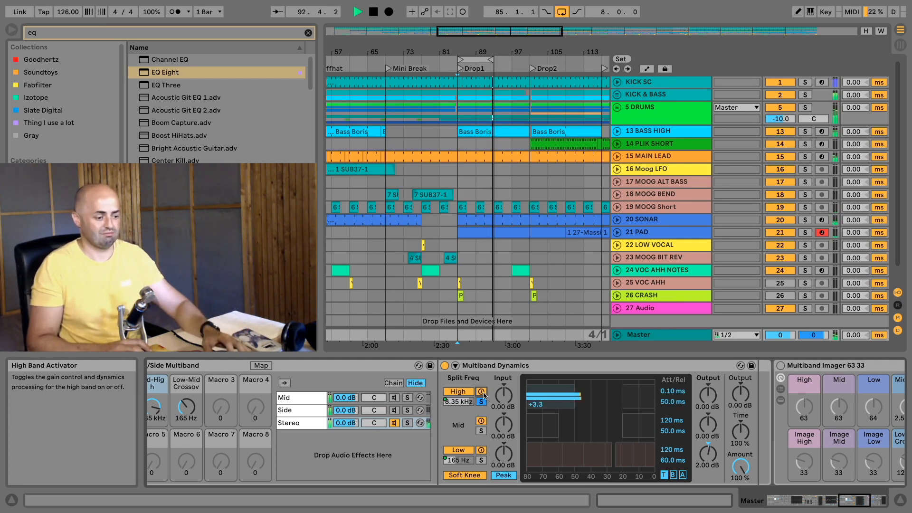
pyautogui.press('space')
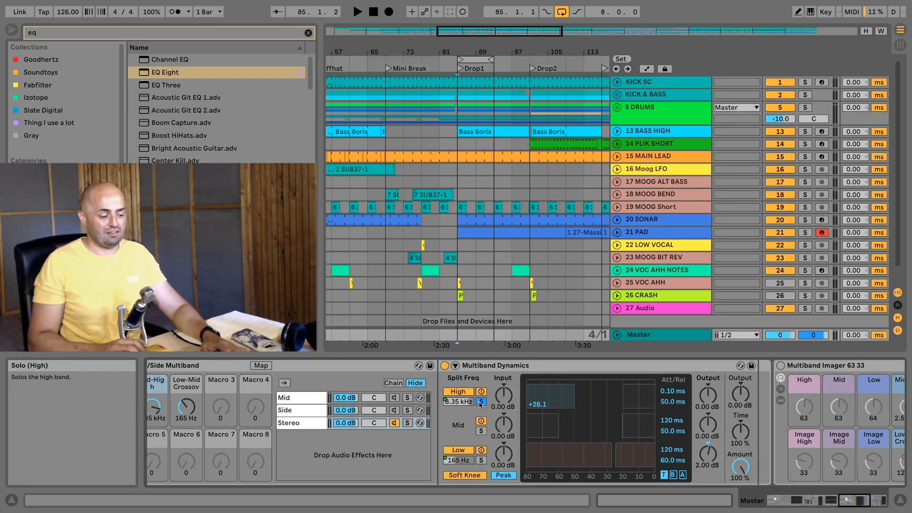
# - Unsolo the high band and balance it in the full mix with a Below threshold near -48 dB and -2.50 dB output gain
pyautogui.press('space')
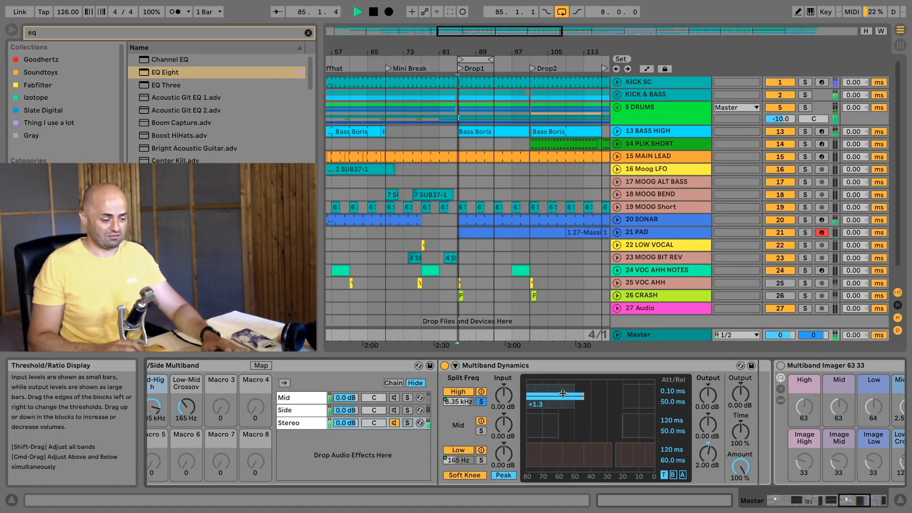
pyautogui.press('space')
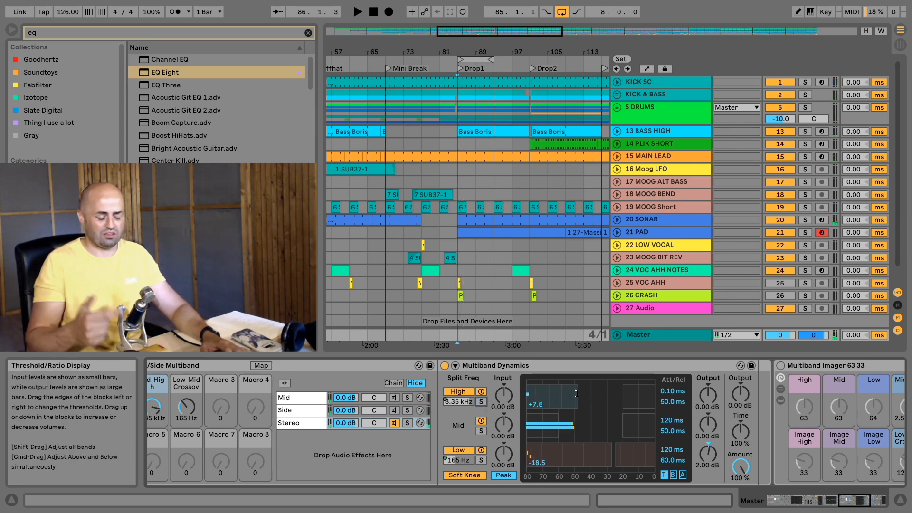
pyautogui.press('space')
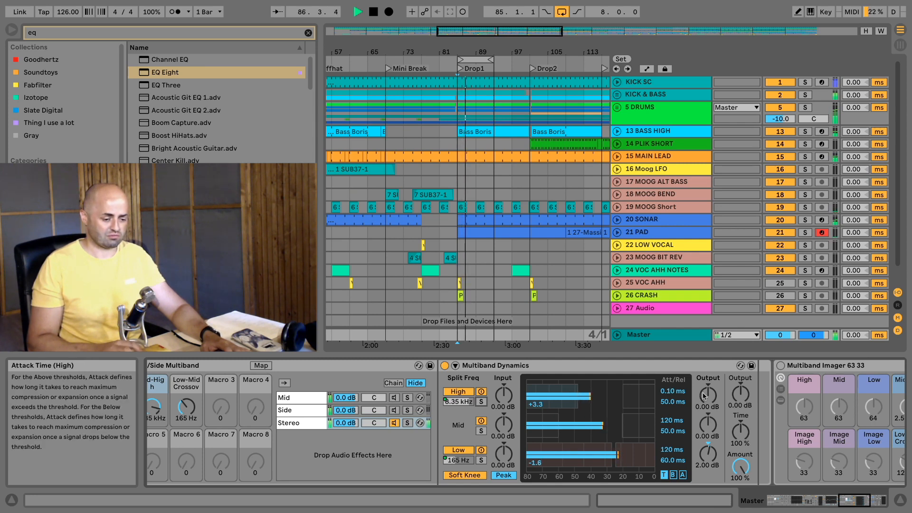
pyautogui.moveTo(708, 394); pyautogui.dragTo(708, 399)
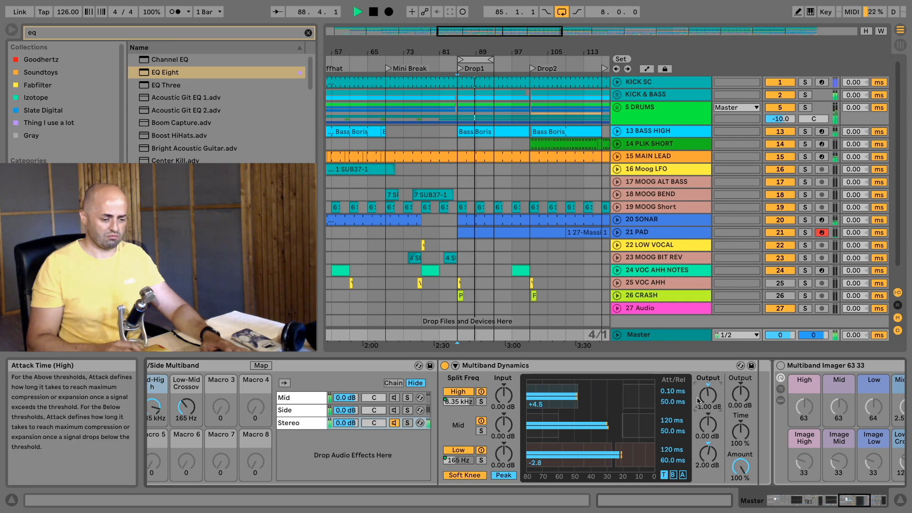
pyautogui.moveTo(706, 399); pyautogui.dragTo(705, 406)
pyautogui.press('space')
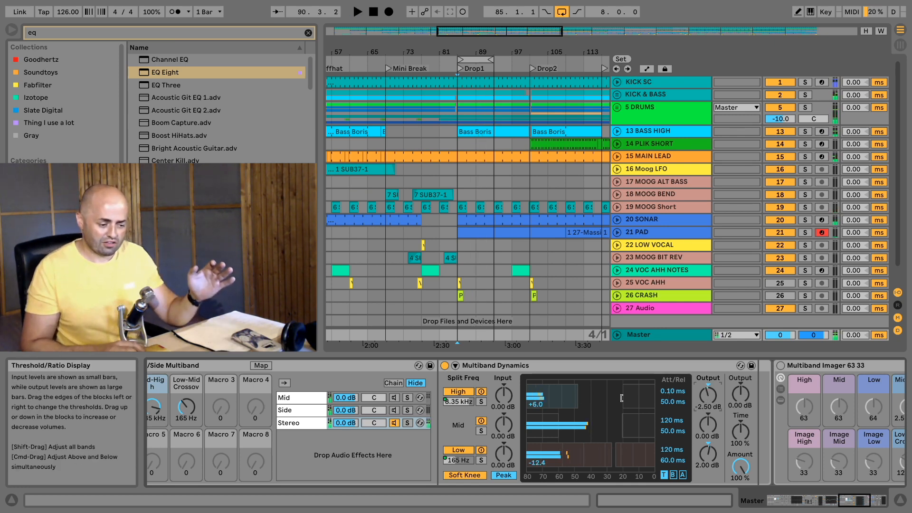
# - Lower the high band's Above threshold to about -42 dB, set it to compress signals over it, and start playback
pyautogui.moveTo(623, 396); pyautogui.dragTo(603, 396)
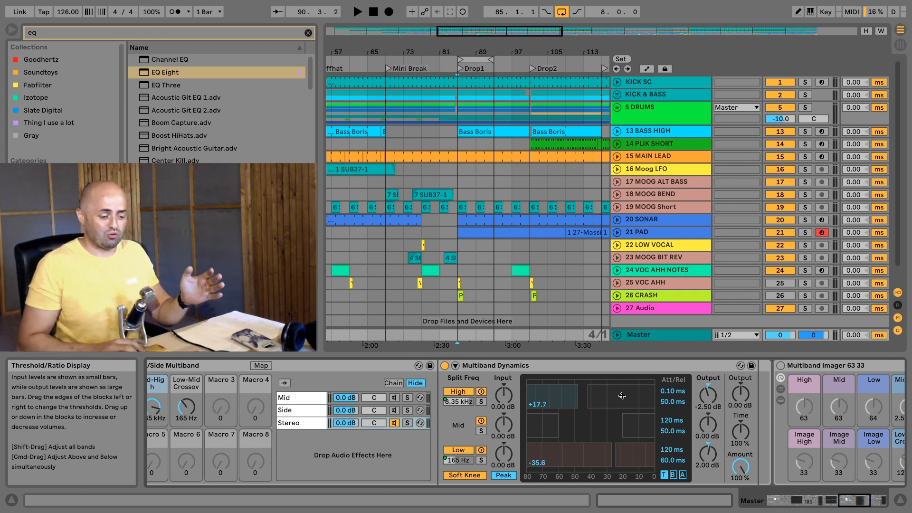
pyautogui.moveTo(622, 396); pyautogui.dragTo(622, 393)
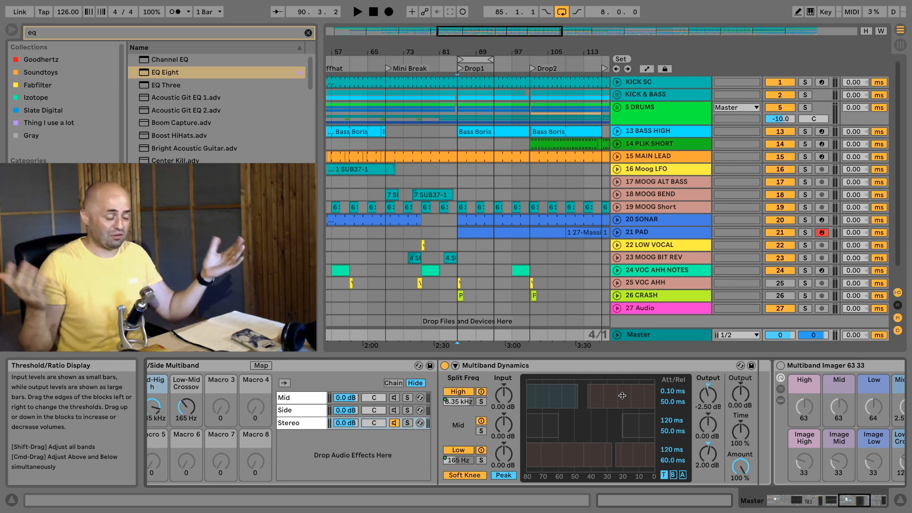
pyautogui.press('space')
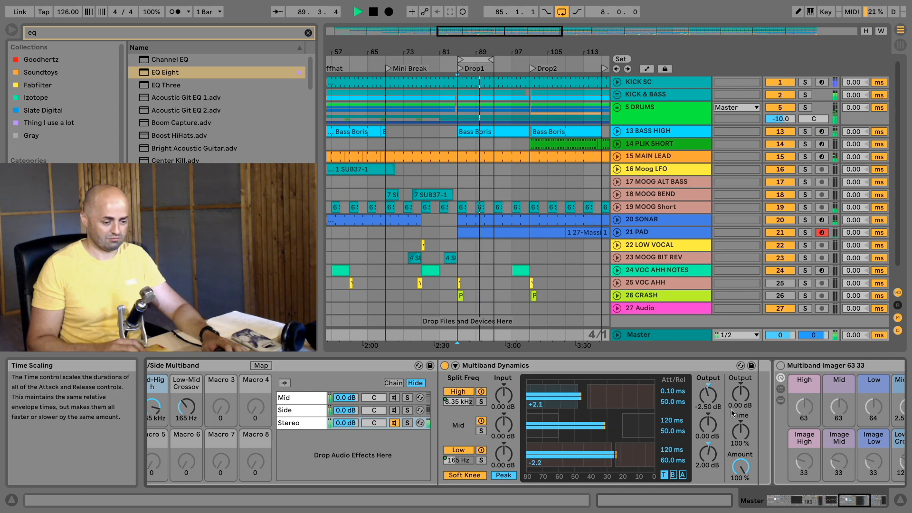
# - Fine-tune the high band's Above threshold to about -40 dB and reset its output gain to 0.00 dB
pyautogui.doubleClick(712, 399)
pyautogui.moveTo(709, 396); pyautogui.dragTo(709, 397)
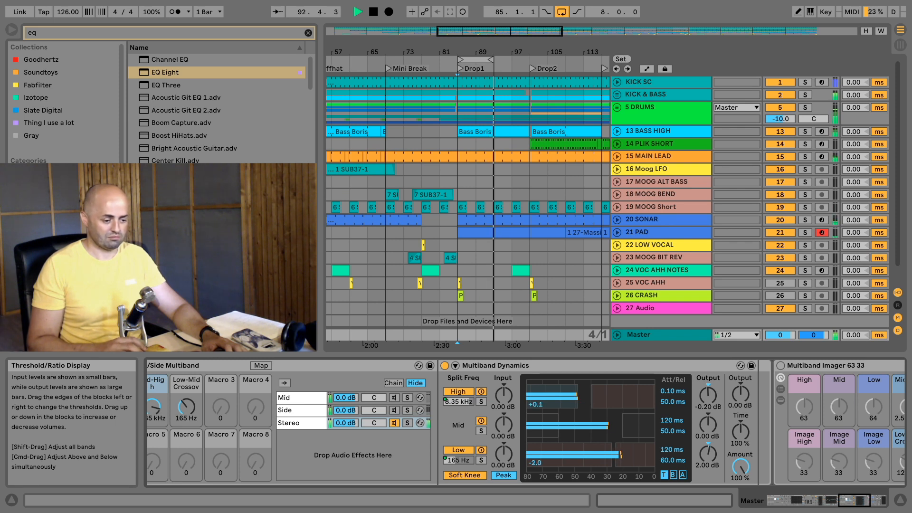
pyautogui.press('space')
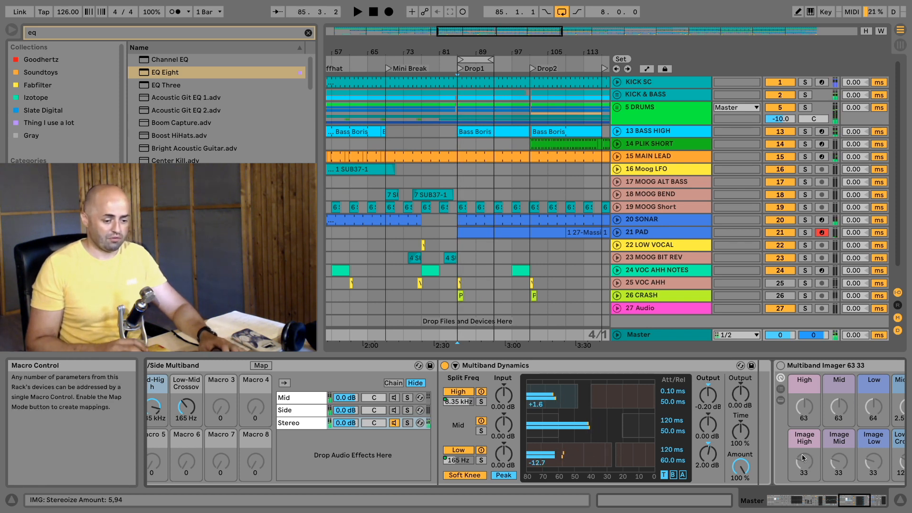
pyautogui.doubleClick(708, 396)
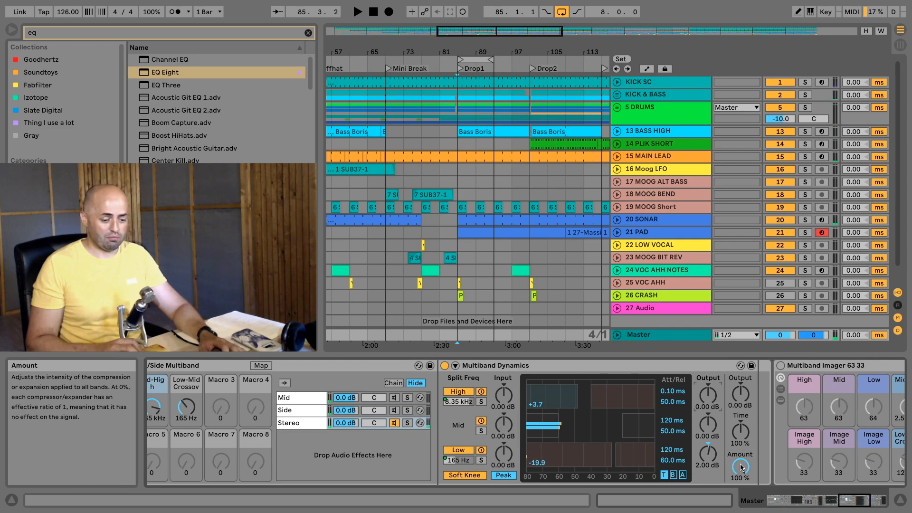
# - Audition the Stereo chain's Multiband Dynamics Amount control on the playing loop, leaving it at 100 % and stopping playback
pyautogui.moveTo(740, 469)
pyautogui.mouseDown()
pyautogui.moveTo(740, 503)
pyautogui.moveTo(741, 469)
pyautogui.mouseUp()
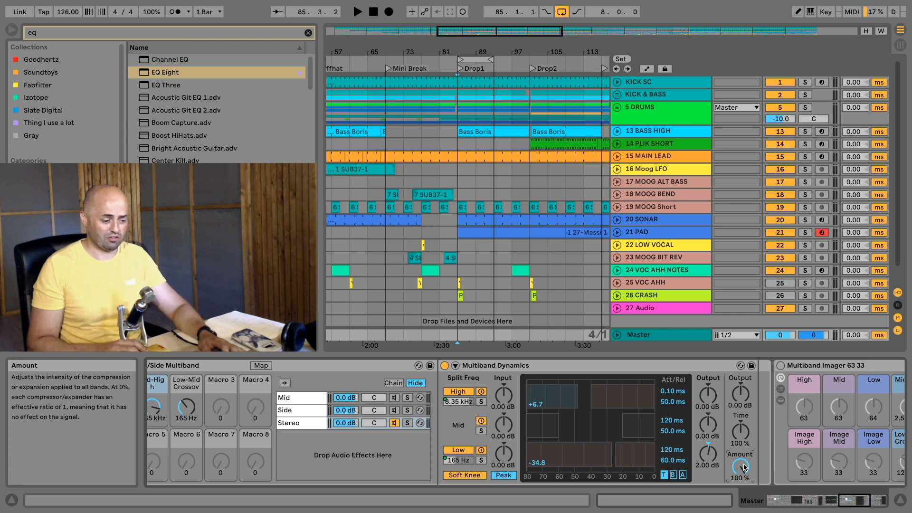
pyautogui.press('space')
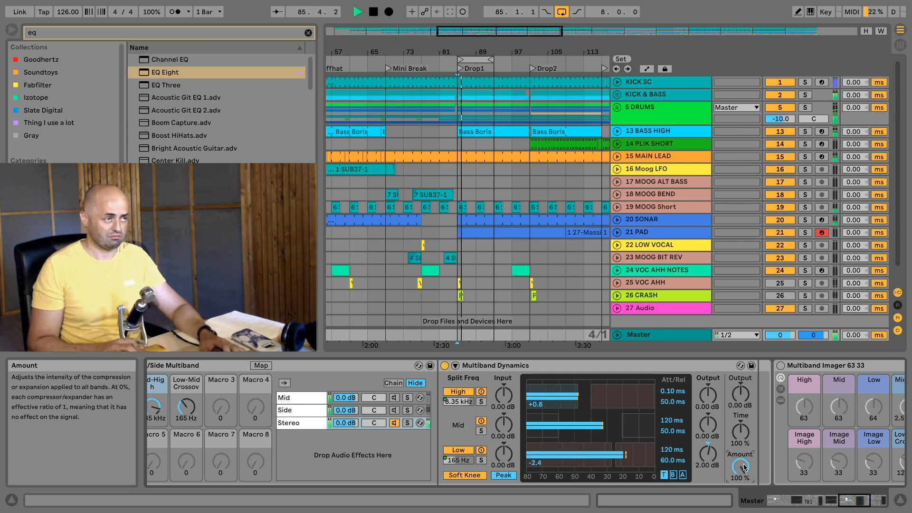
pyautogui.moveTo(745, 468)
pyautogui.mouseDown()
pyautogui.moveTo(744, 503)
pyautogui.moveTo(745, 468)
pyautogui.mouseUp()
pyautogui.press('space')
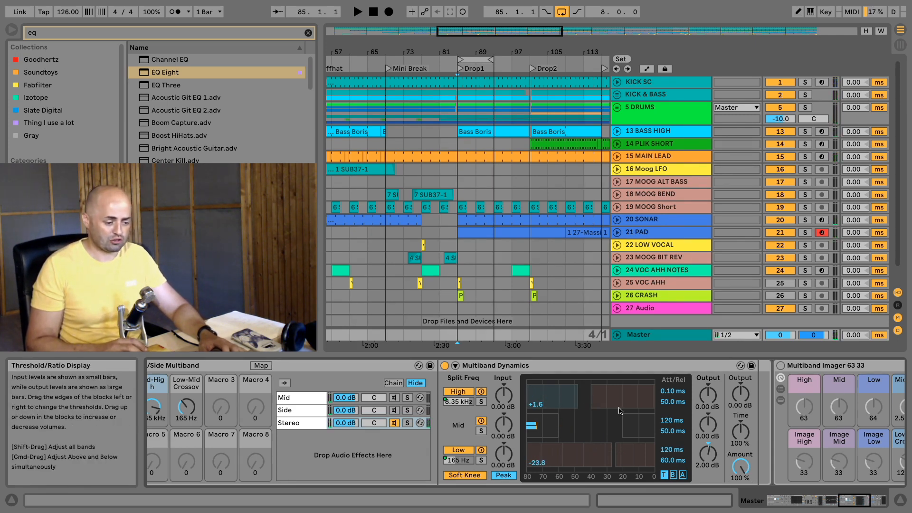
# - Try raising the mid band's Below threshold to about -48 dB and boosting the signals under it
pyautogui.moveTo(847, 505); pyautogui.dragTo(843, 508)
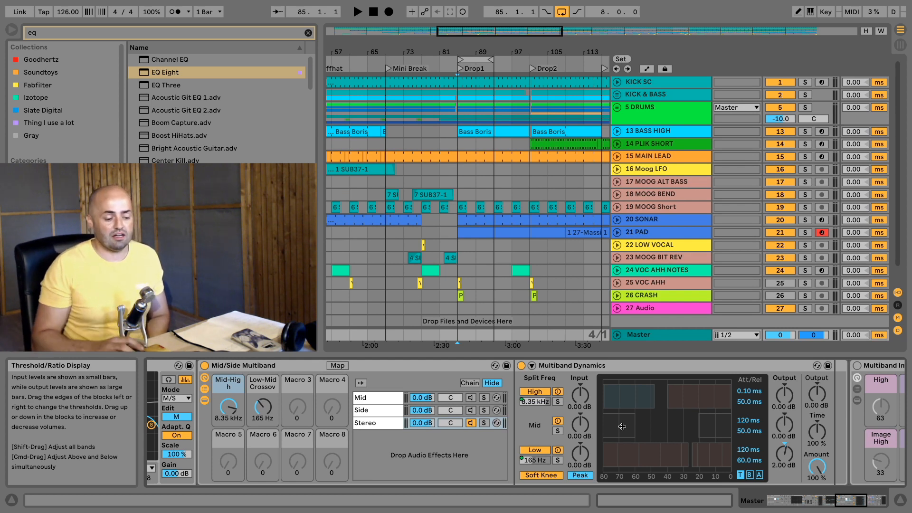
pyautogui.moveTo(634, 429)
pyautogui.mouseDown()
pyautogui.moveTo(669, 428)
pyautogui.moveTo(625, 434)
pyautogui.mouseUp()
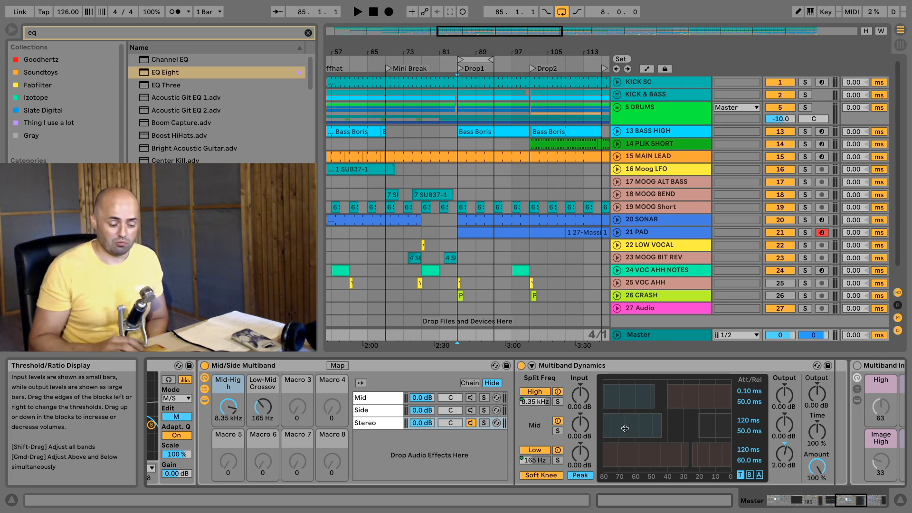
pyautogui.moveTo(625, 429); pyautogui.dragTo(642, 425)
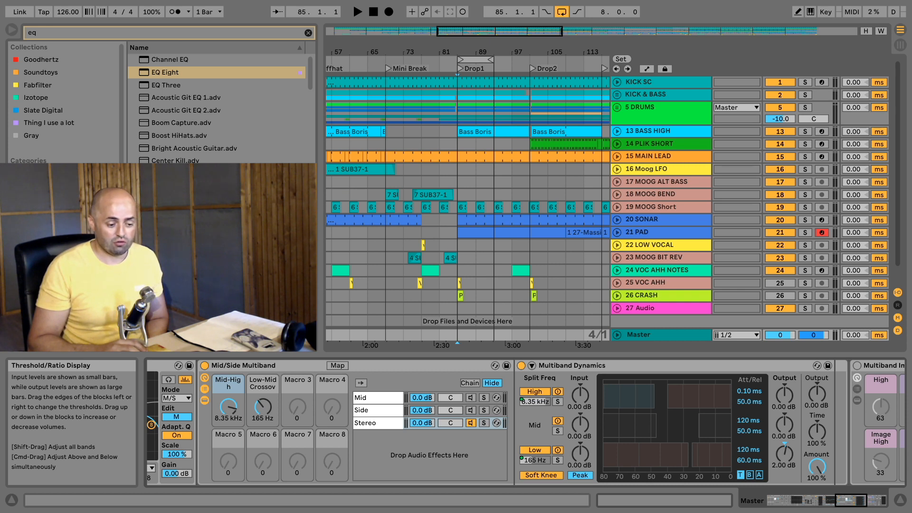
pyautogui.moveTo(634, 423); pyautogui.dragTo(641, 426)
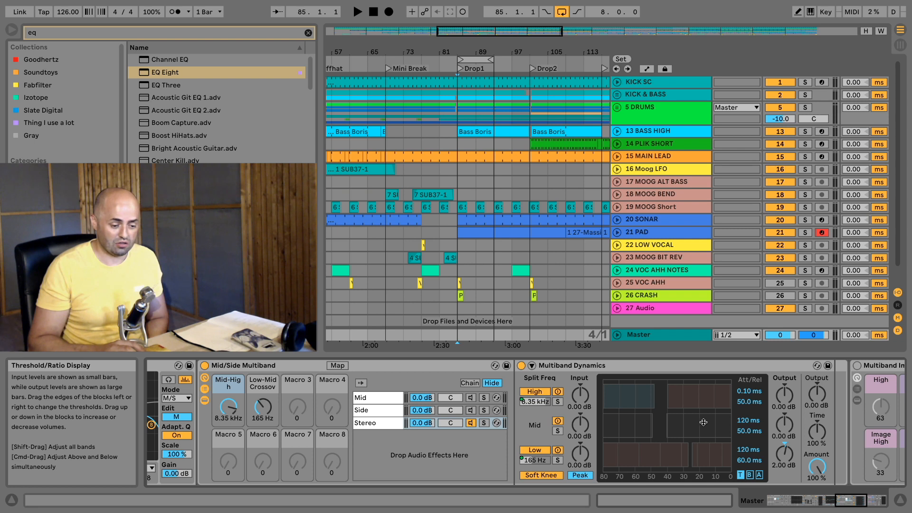
# - Try a mid-band Above threshold near -40 dB with upward boost, restore thresholds to about -60 and -20 dB, and keep Amount at 100 %
pyautogui.moveTo(704, 421)
pyautogui.mouseDown()
pyautogui.moveTo(685, 423)
pyautogui.moveTo(695, 423)
pyautogui.mouseUp()
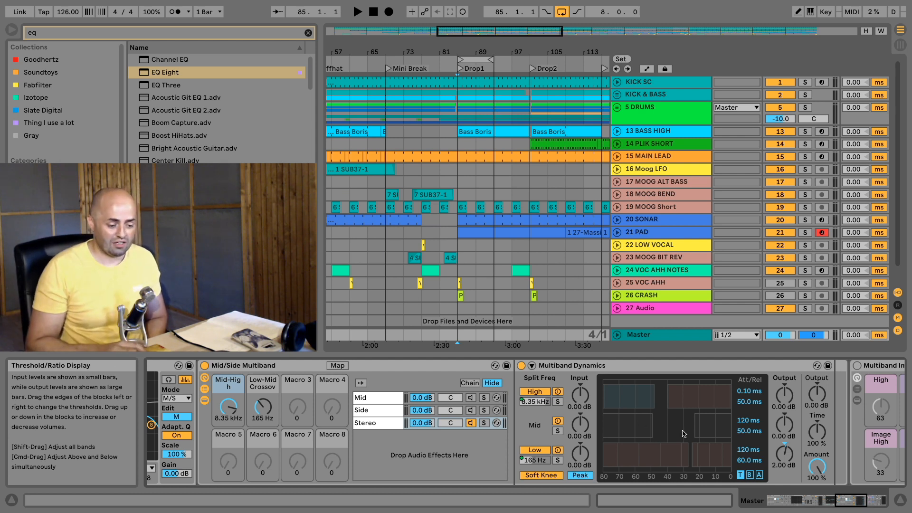
pyautogui.moveTo(692, 424)
pyautogui.mouseDown()
pyautogui.moveTo(668, 425)
pyautogui.moveTo(706, 429)
pyautogui.mouseUp()
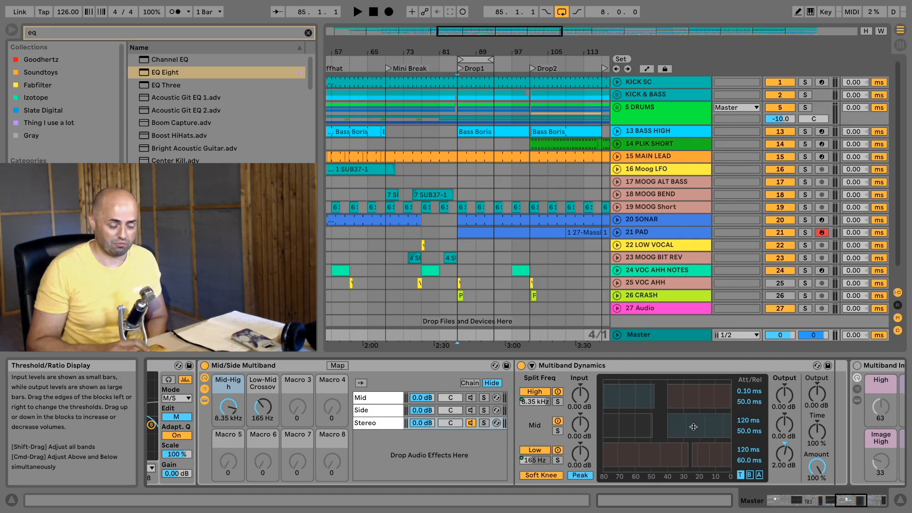
pyautogui.moveTo(685, 426); pyautogui.dragTo(684, 426)
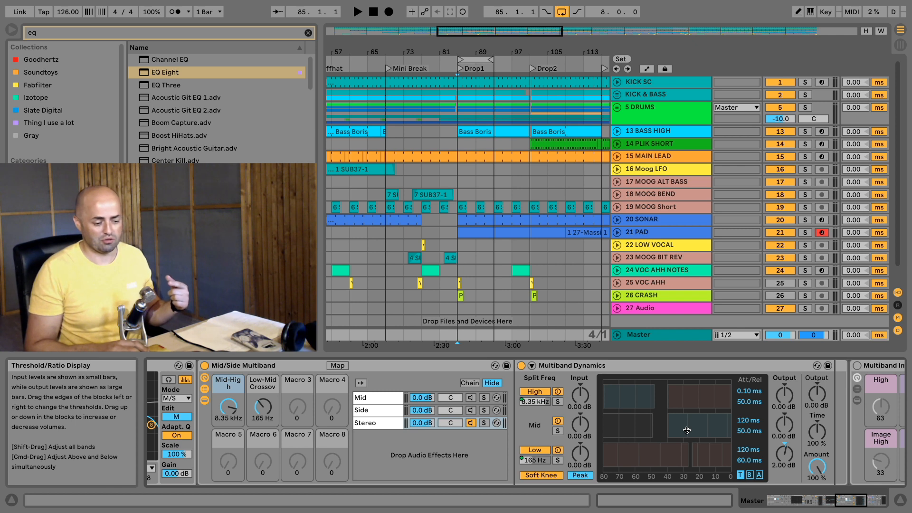
pyautogui.moveTo(686, 431); pyautogui.dragTo(714, 431)
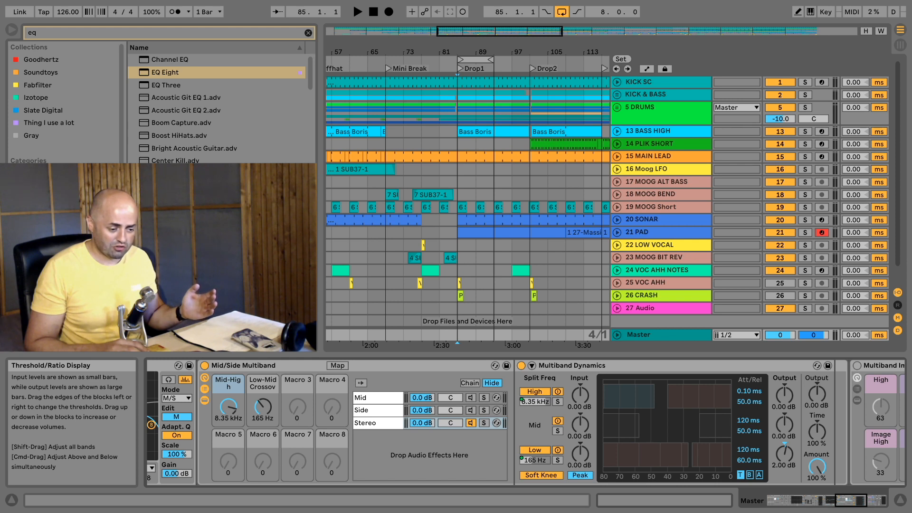
pyautogui.moveTo(818, 468); pyautogui.dragTo(815, 441)
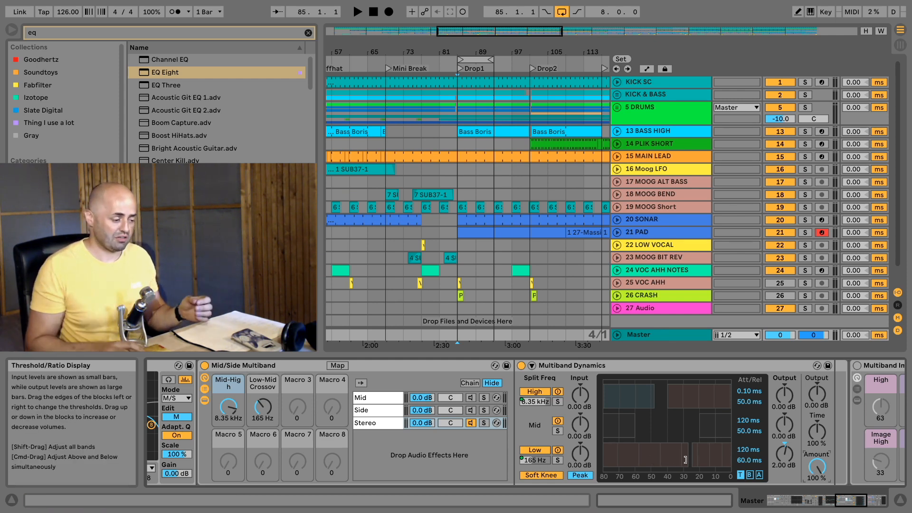
# - Hide the Mid/Side Multiband rack's devices and chain list, and switch on the Multiband Imager 63 33 rack
pyautogui.click(204, 400)
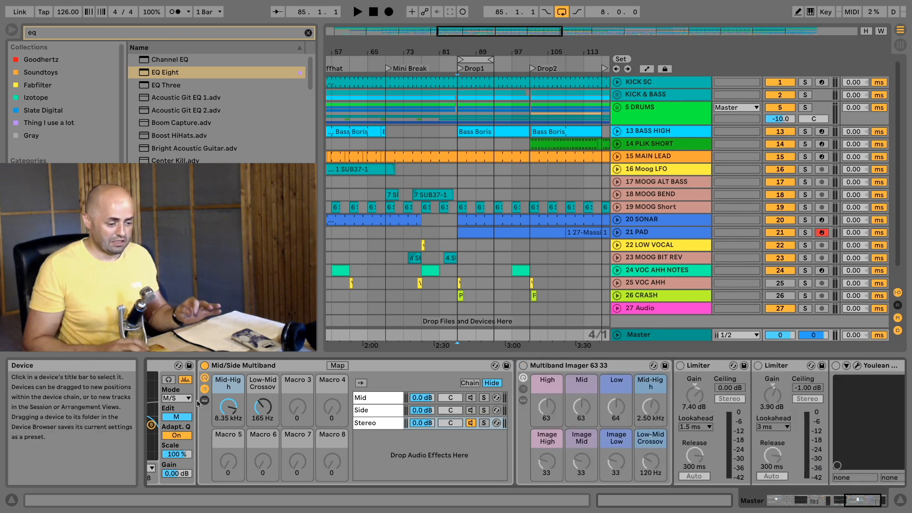
pyautogui.click(205, 389)
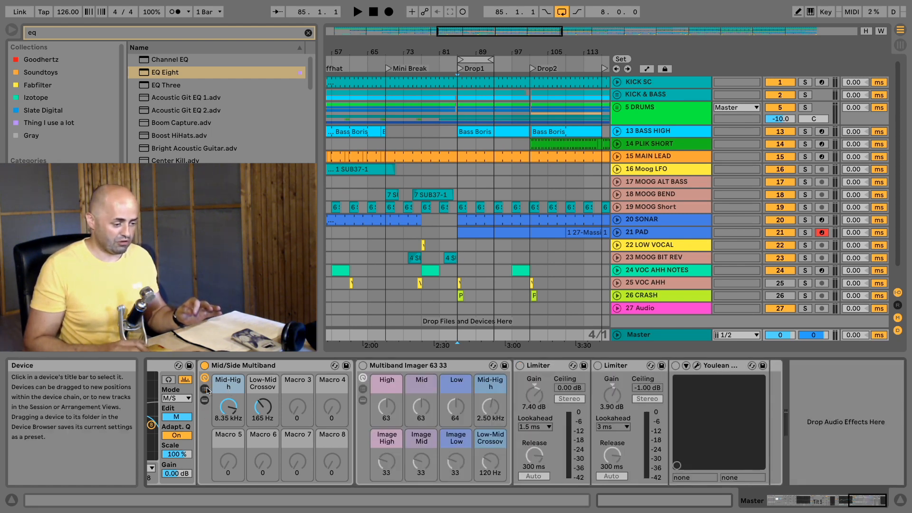
pyautogui.click(363, 366)
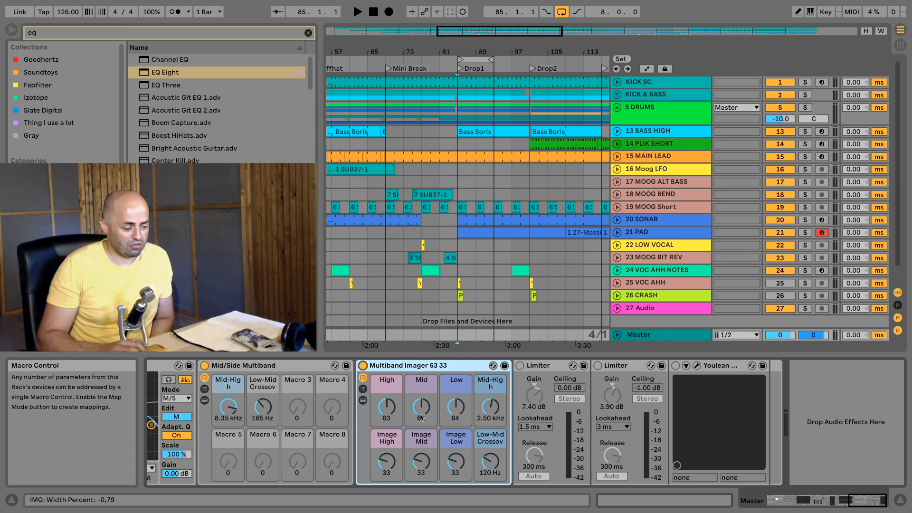
# - Set the Multiband Imager rack's Low macro to 63
pyautogui.click(455, 412)
pyautogui.write('6')
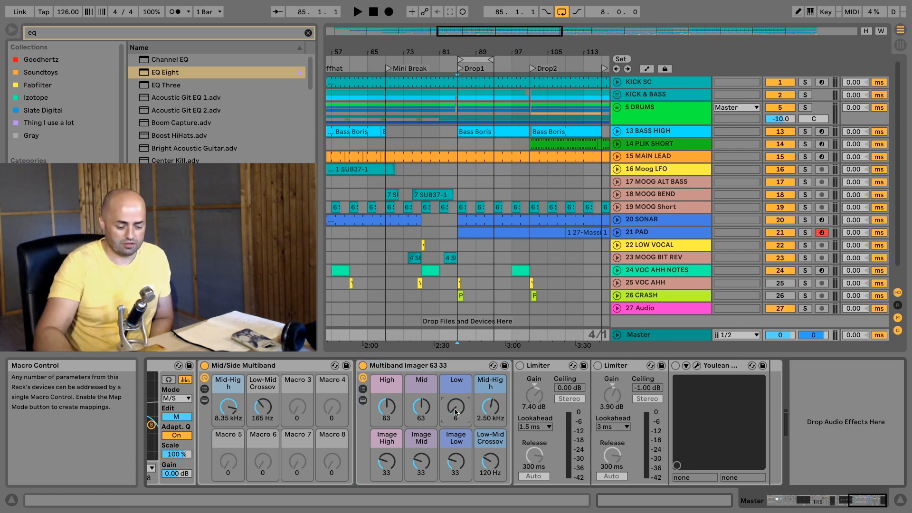
pyautogui.write('3')
pyautogui.press('Return')
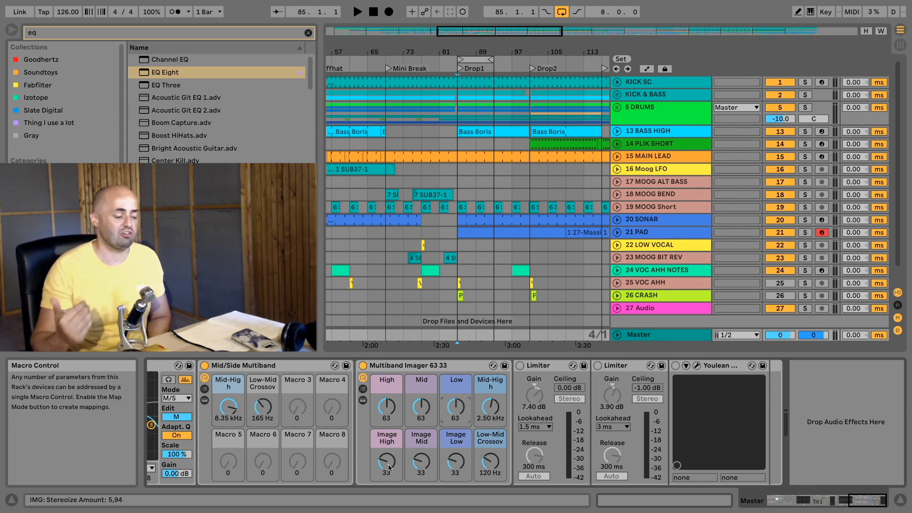
# - Show the devices of the Multiband Imager rack's Mids chain and open its Ozone Imager window over the arrangement
pyautogui.click(363, 401)
pyautogui.click(536, 410)
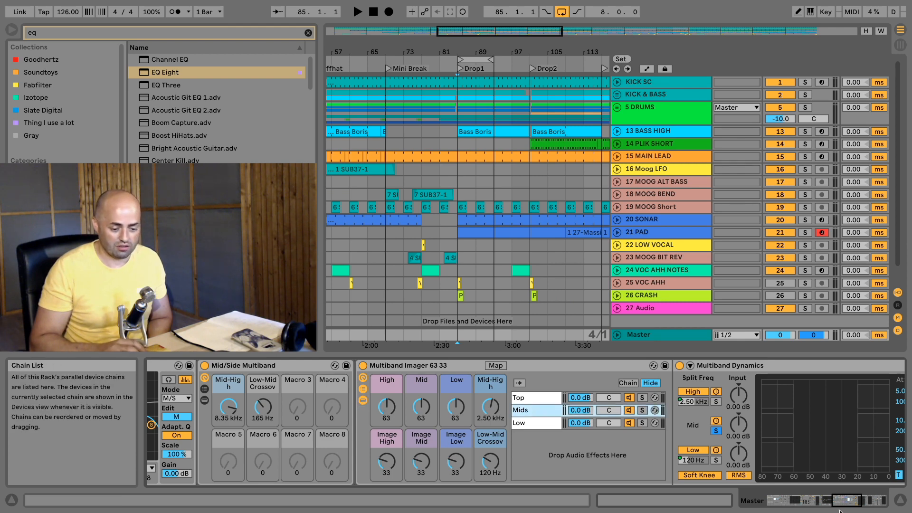
pyautogui.click(853, 501)
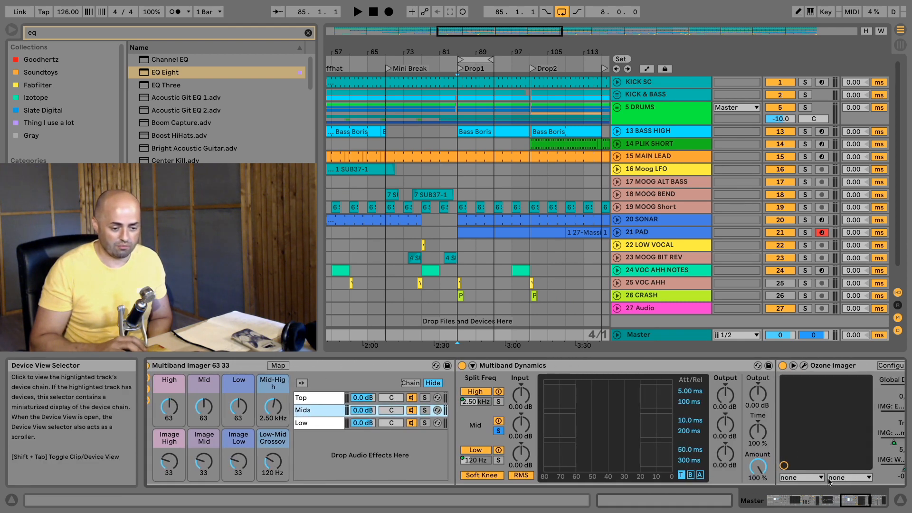
pyautogui.click(804, 366)
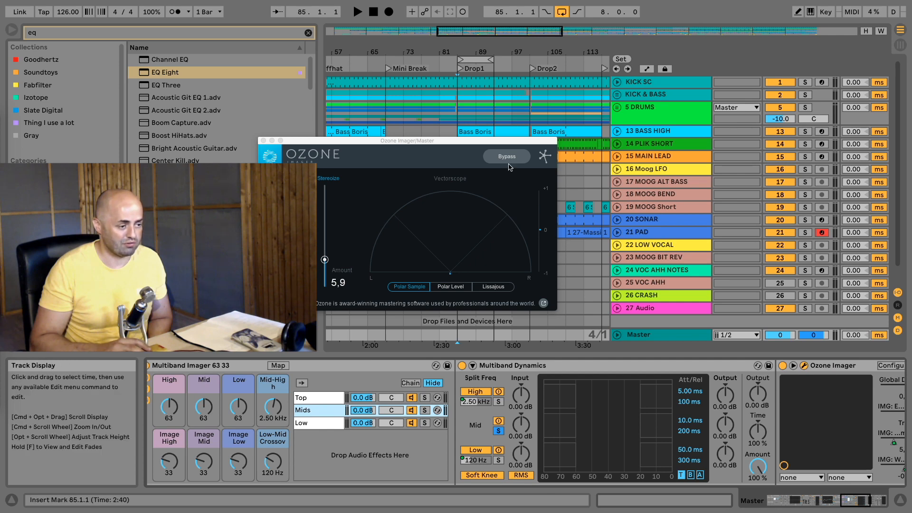
pyautogui.moveTo(501, 144); pyautogui.dragTo(511, 145)
pyautogui.click(274, 141)
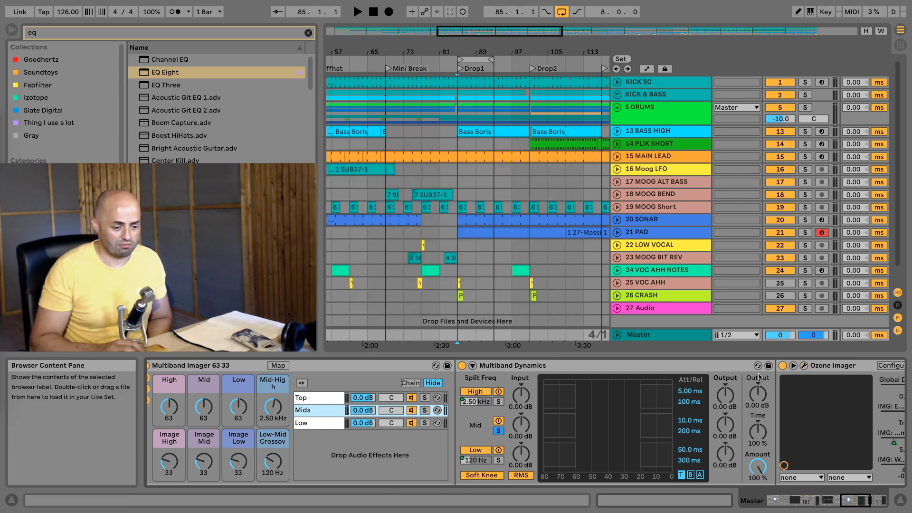
pyautogui.click(804, 366)
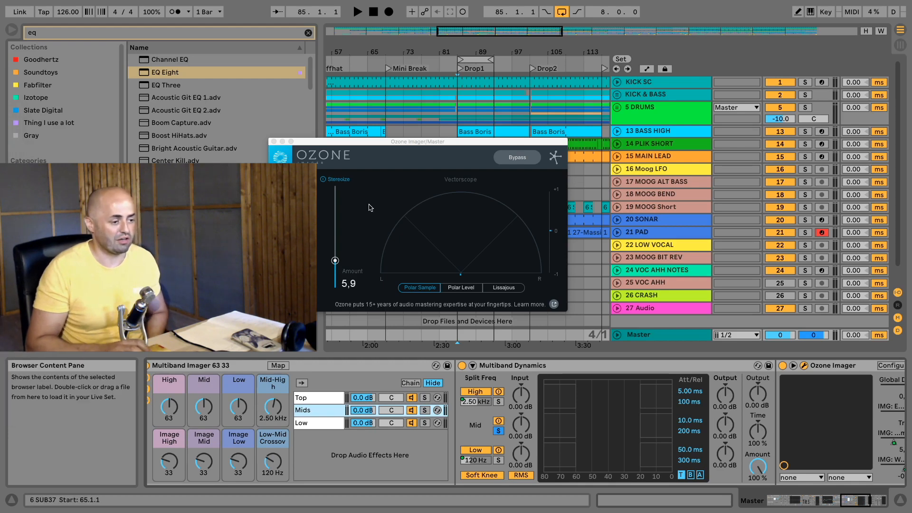
pyautogui.moveTo(415, 144); pyautogui.dragTo(511, 128)
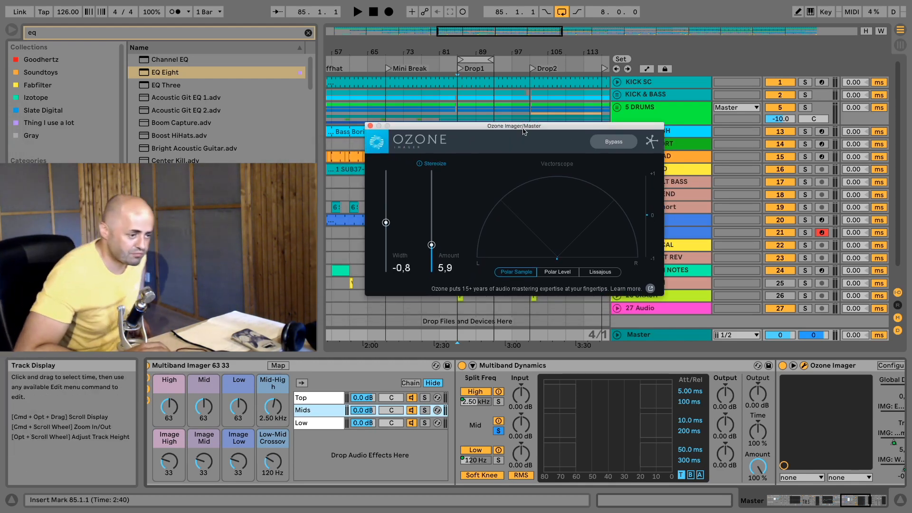
pyautogui.moveTo(523, 131); pyautogui.dragTo(541, 127)
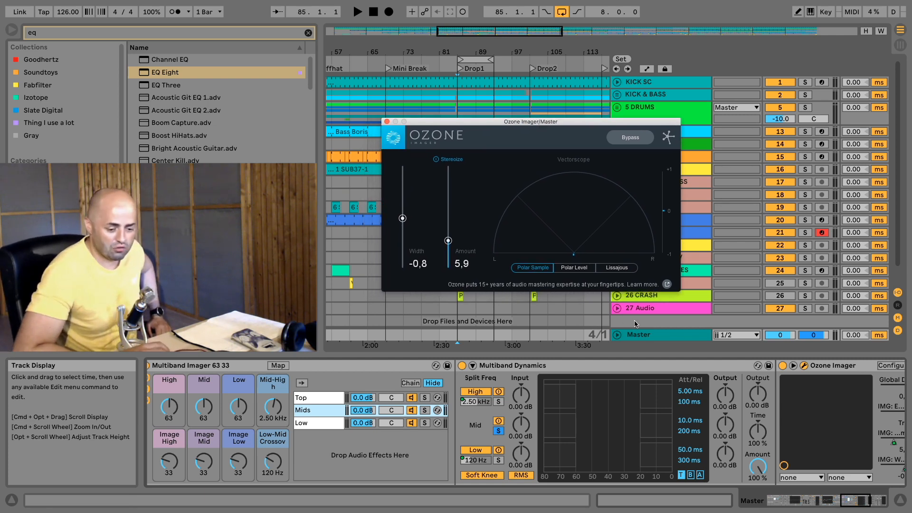
# - Try the Mid macro at 77 and the Image Mid macro against Ozone Imager's sliders, and return Mid to 63
pyautogui.click(849, 500)
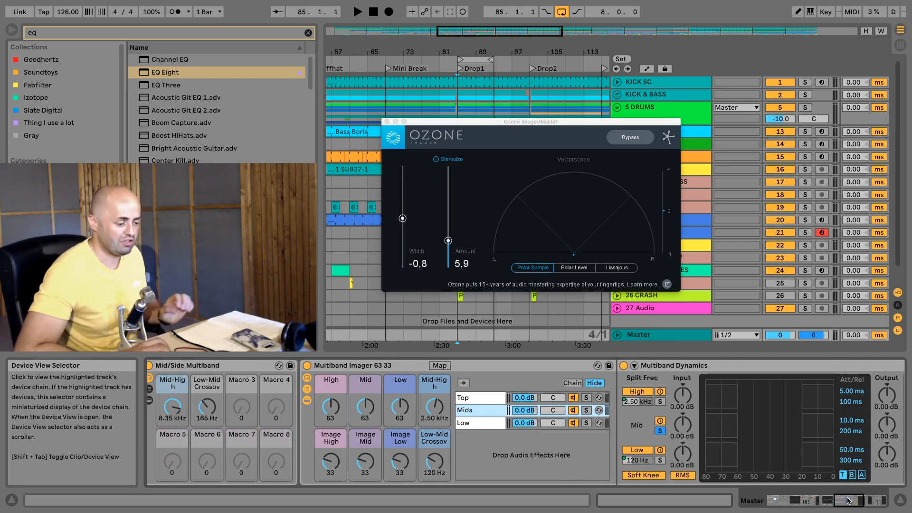
pyautogui.moveTo(365, 406); pyautogui.dragTo(366, 400)
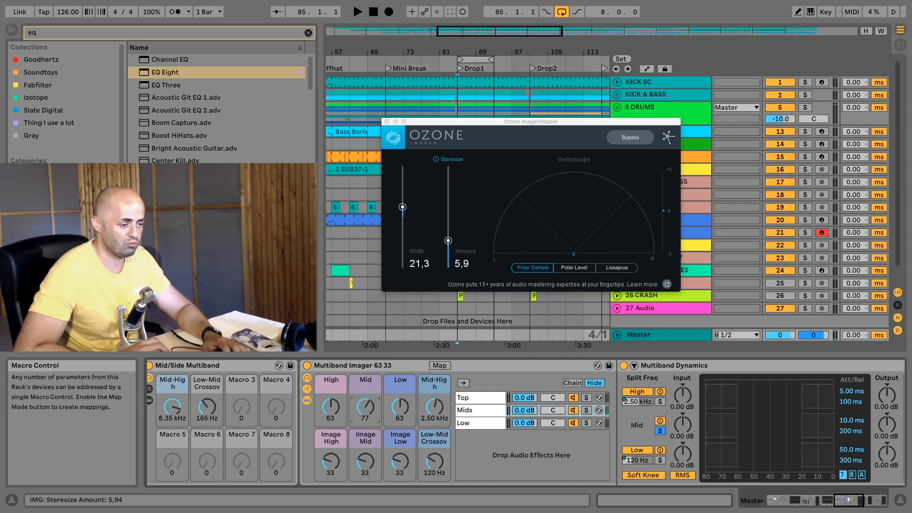
pyautogui.moveTo(363, 461)
pyautogui.mouseDown()
pyautogui.moveTo(363, 471)
pyautogui.moveTo(363, 449)
pyautogui.mouseUp()
pyautogui.click(365, 406)
pyautogui.write('63')
pyautogui.press('Return')
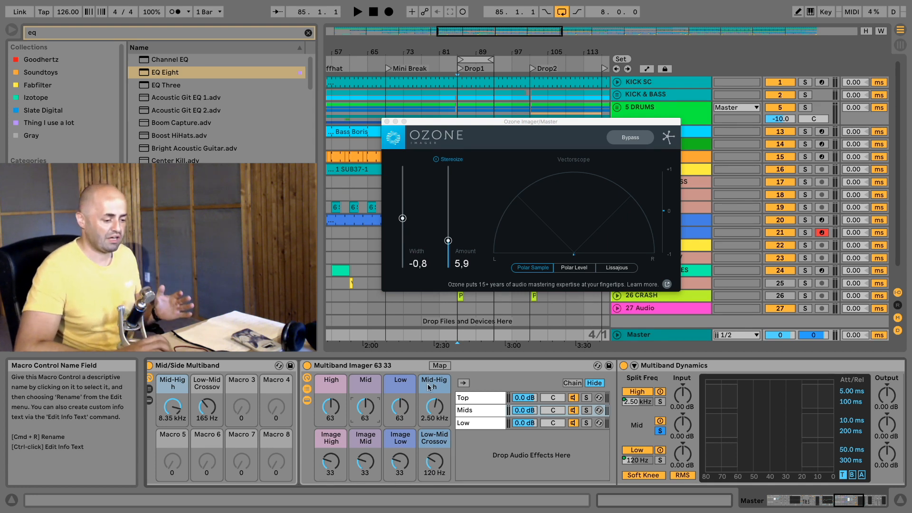
# - Solo the Mids chain of the Multiband Imager rack, keeping the Mid-High Crossover at 2.50 kHz
pyautogui.click(429, 409)
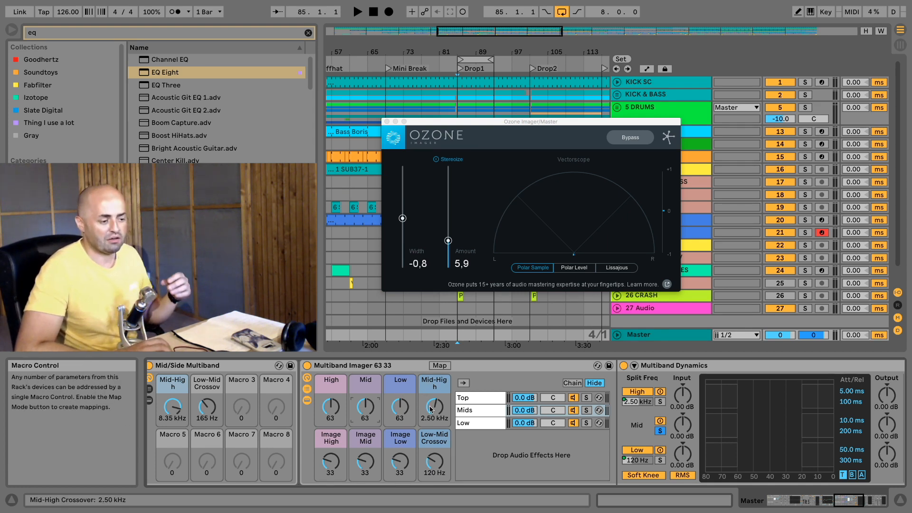
pyautogui.click(587, 410)
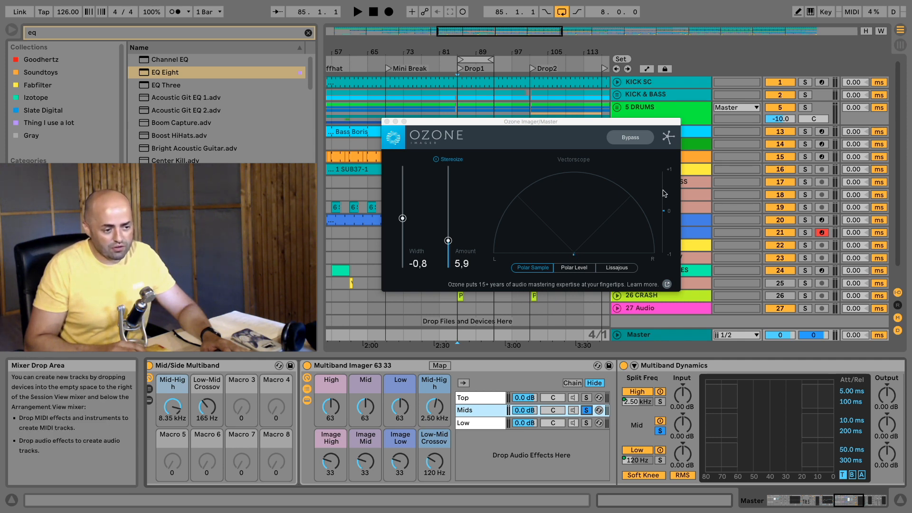
# - Play back the soloed Mids band in short passes and check its stereo image on Ozone Imager's vectorscope
pyautogui.press('space')
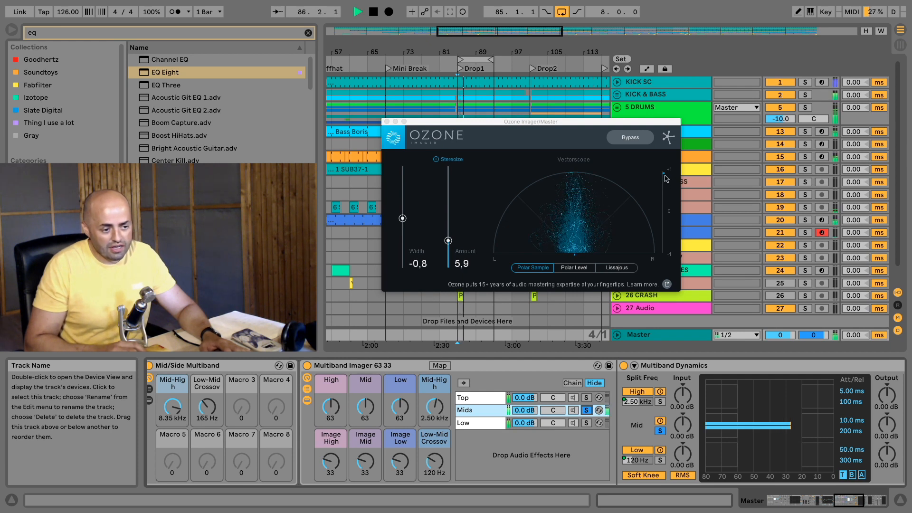
pyautogui.press('space')
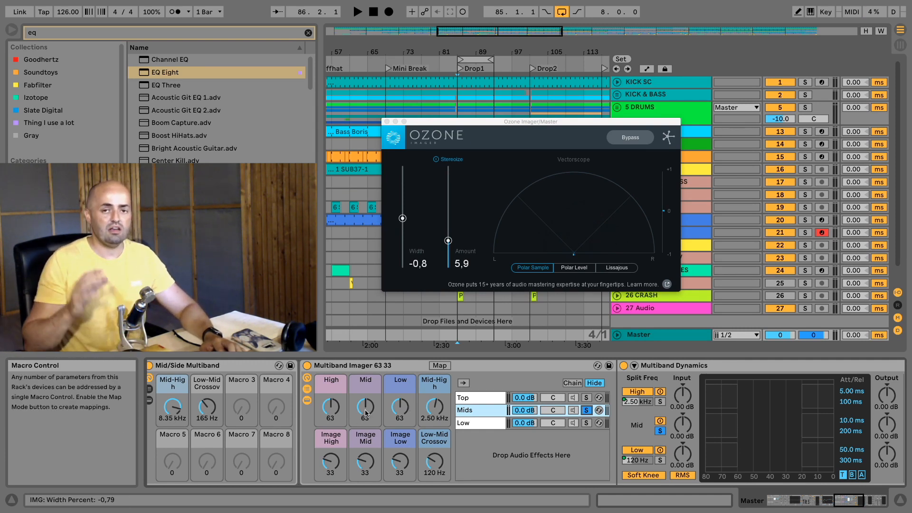
pyautogui.press('space')
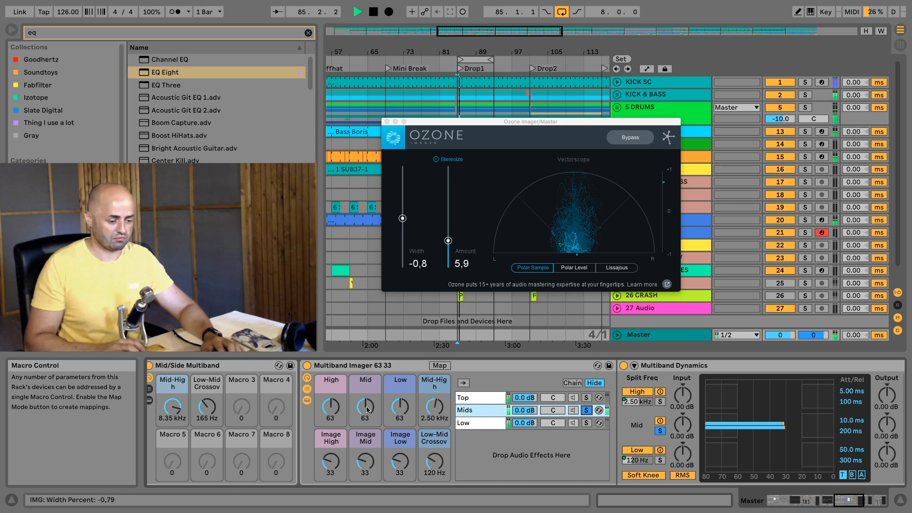
pyautogui.press('space')
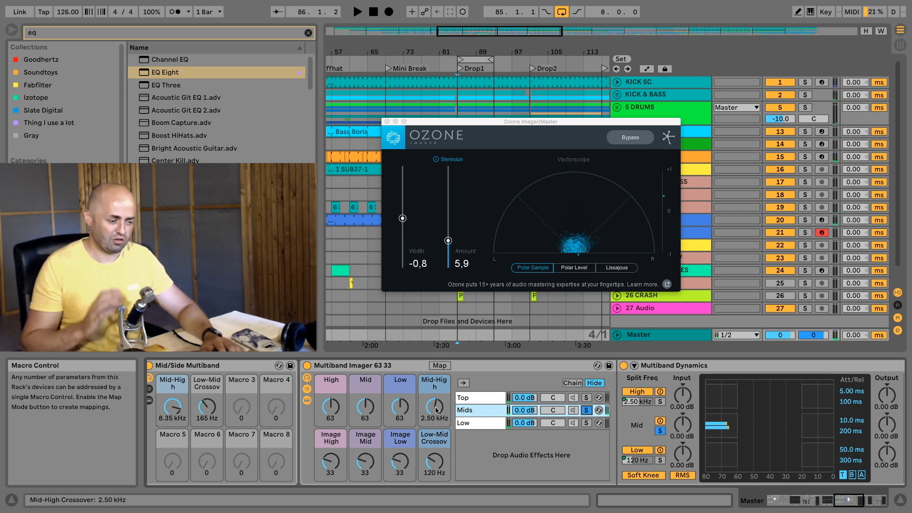
# - Set the Multiband Imager rack's Mid-High Crossover to 5.26 kHz and Low-Mid Crossover to 165 Hz while listening to the Mids band
pyautogui.press('space')
pyautogui.moveTo(435, 406); pyautogui.dragTo(435, 390)
pyautogui.moveTo(434, 462); pyautogui.dragTo(435, 455)
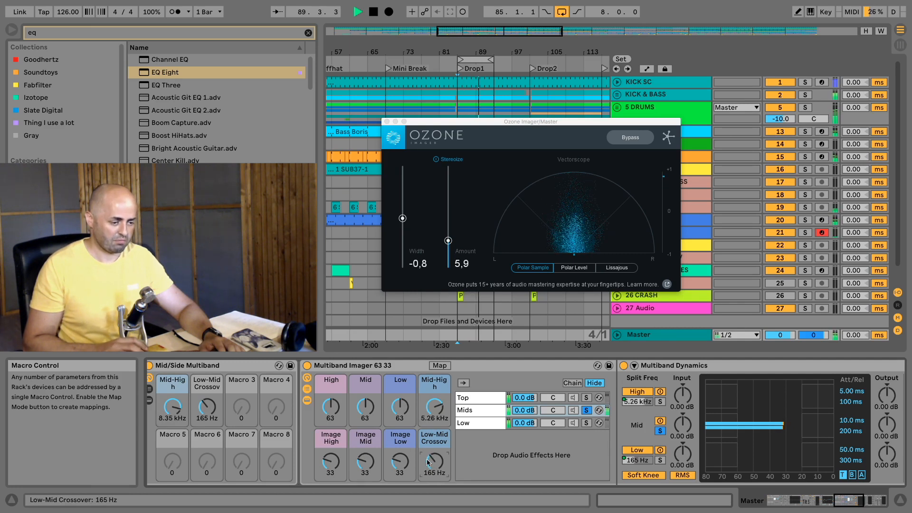
pyautogui.press('space')
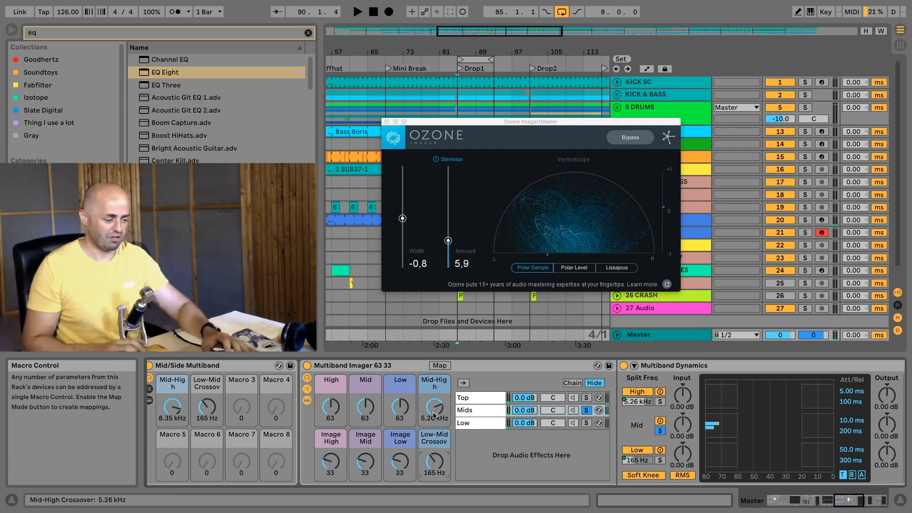
pyautogui.press('space')
pyautogui.press('space')
# - Unsolo the Mids chain and raise the Multiband Imager rack's Mid macro to 80, playing back the full mix
pyautogui.click(586, 410)
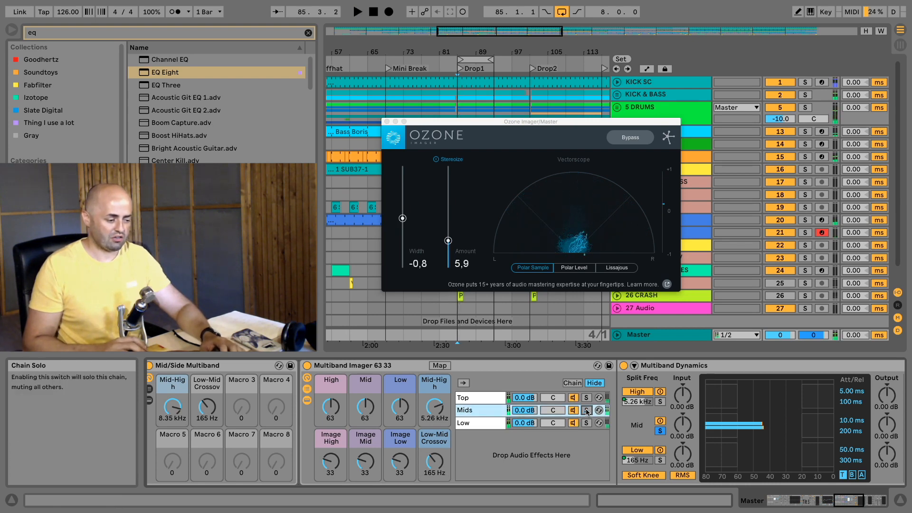
pyautogui.click(366, 411)
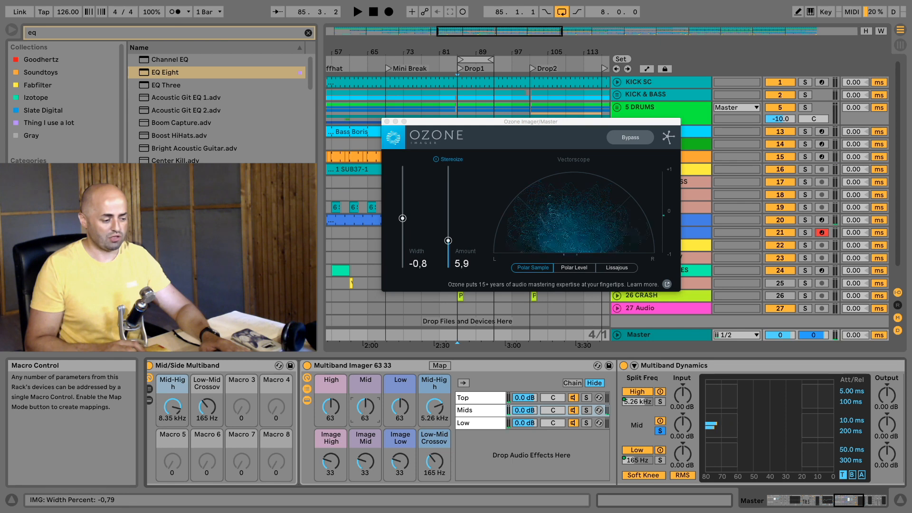
pyautogui.moveTo(366, 407); pyautogui.dragTo(366, 390)
pyautogui.press('space')
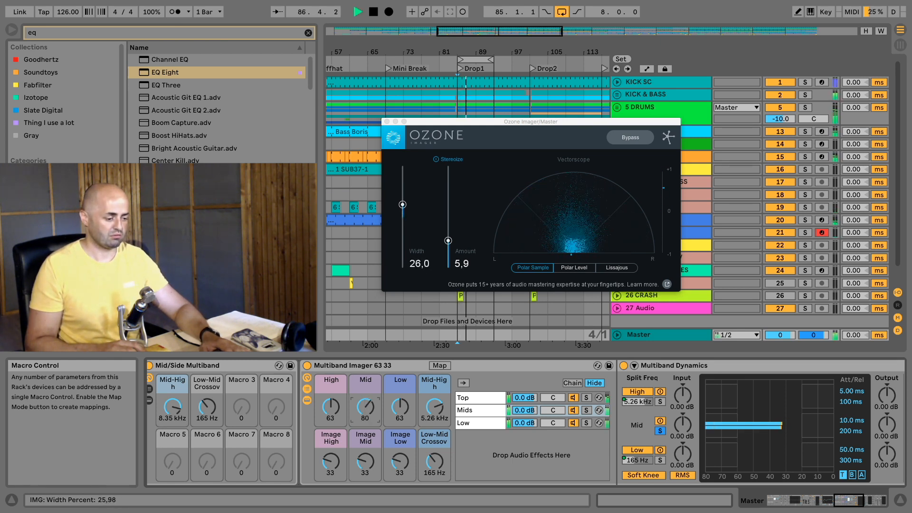
# - Compare the playing mix with the Multiband Imager rack switched off and on, leaving the rack active
pyautogui.click(307, 366)
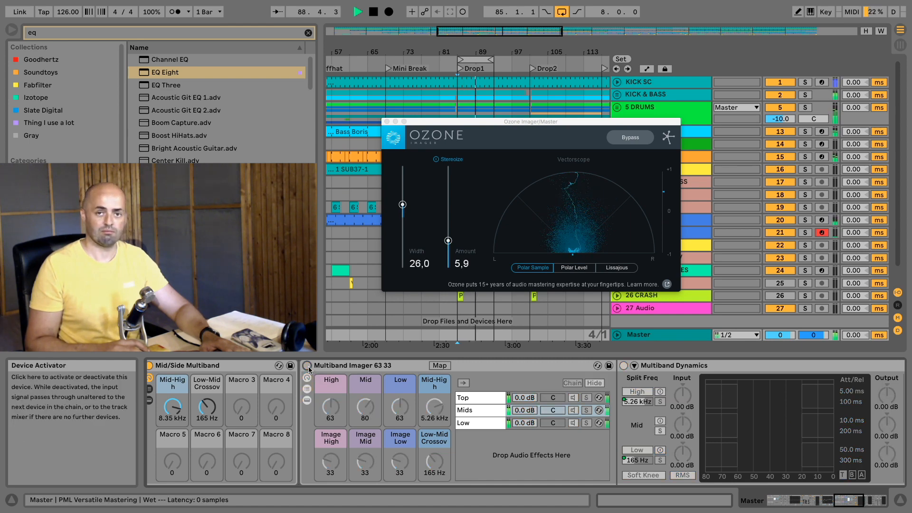
pyautogui.click(307, 366)
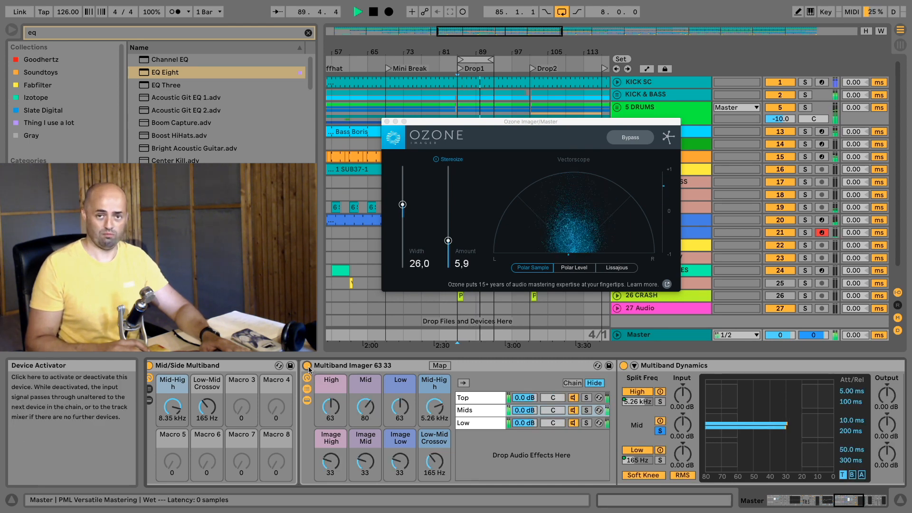
pyautogui.click(307, 366)
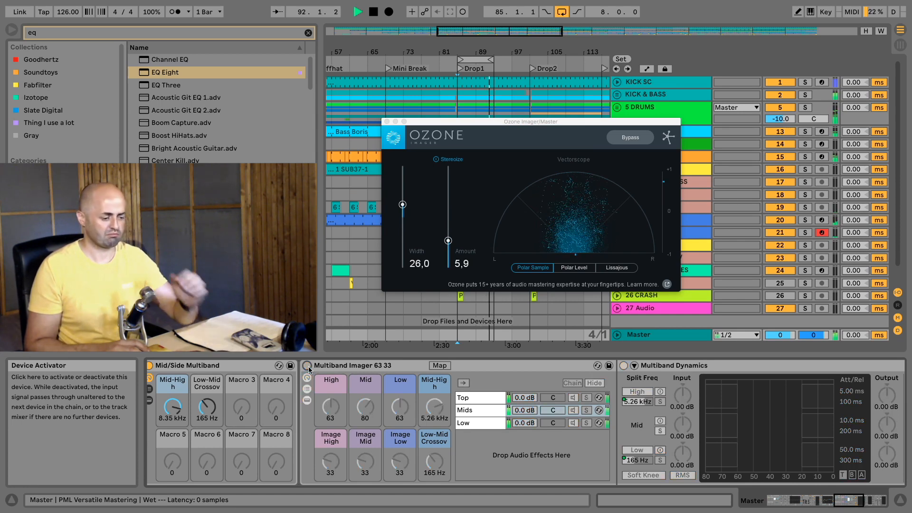
pyautogui.click(307, 366)
# - Set the Mid-High Crossover to 7.16 kHz and the Mid macro to 76, and compare the mix with the rack bypassed
pyautogui.moveTo(435, 407); pyautogui.dragTo(435, 400)
pyautogui.moveTo(365, 407); pyautogui.dragTo(366, 409)
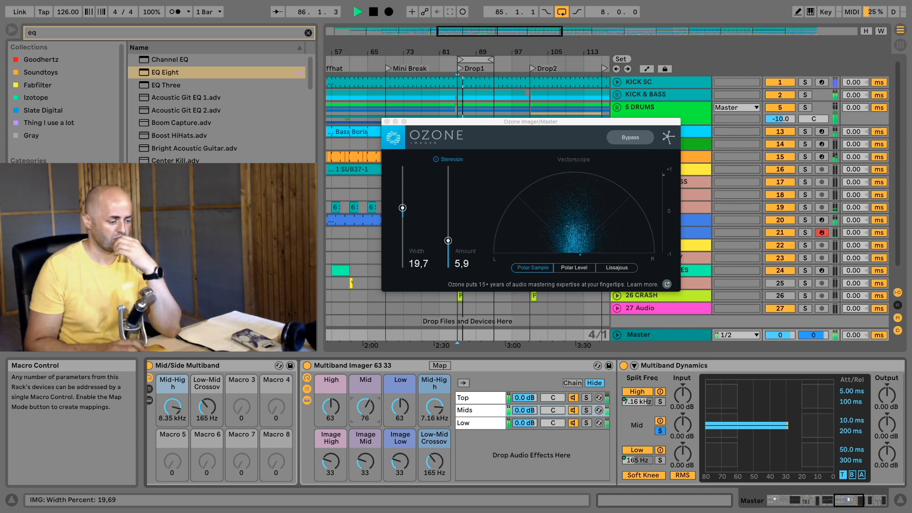
pyautogui.click(307, 366)
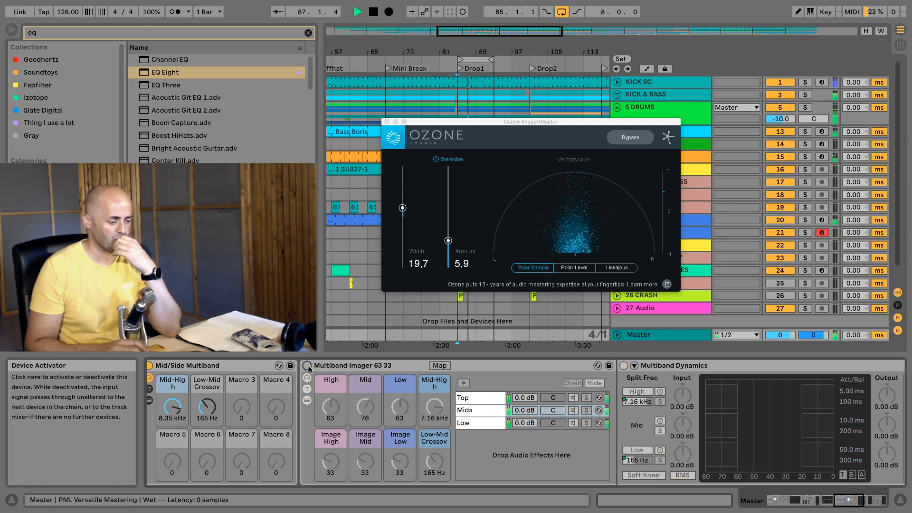
pyautogui.click(307, 366)
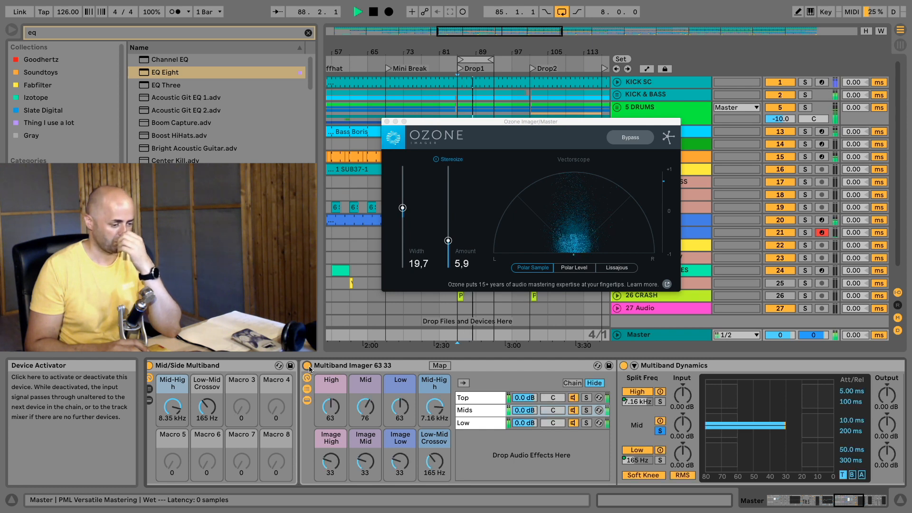
pyautogui.press('space')
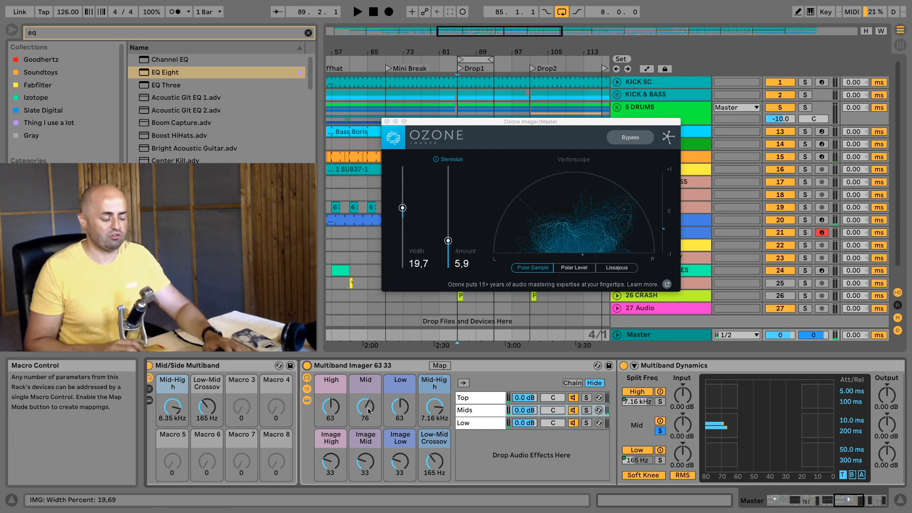
# - Lower the Multiband Imager rack's Image Mid macro to 26 and play back the drop
pyautogui.press('space')
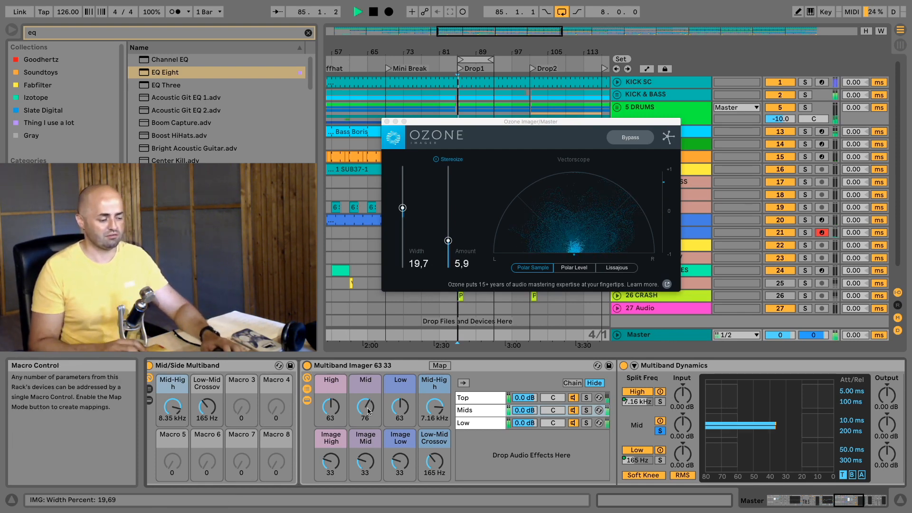
pyautogui.press('space')
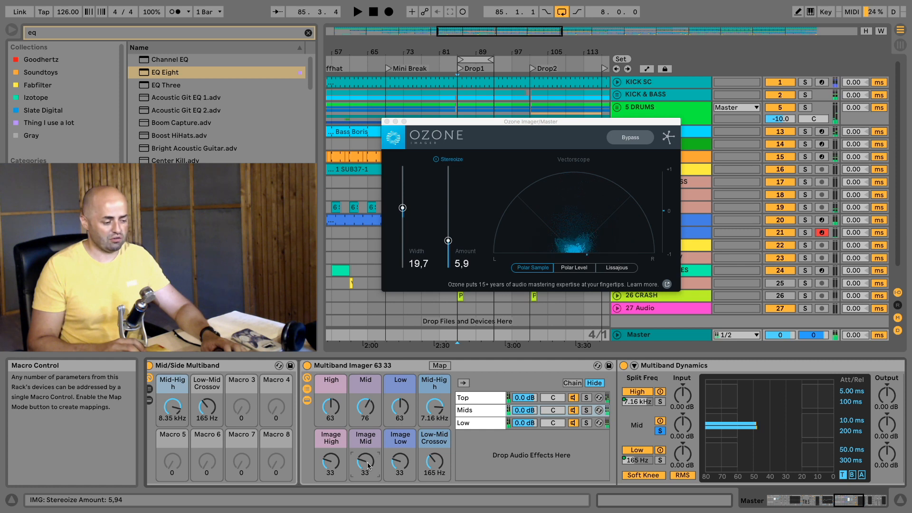
pyautogui.moveTo(366, 469)
pyautogui.mouseDown()
pyautogui.moveTo(368, 436)
pyautogui.moveTo(368, 483)
pyautogui.moveTo(372, 464)
pyautogui.mouseUp()
pyautogui.press('space')
pyautogui.press('space')
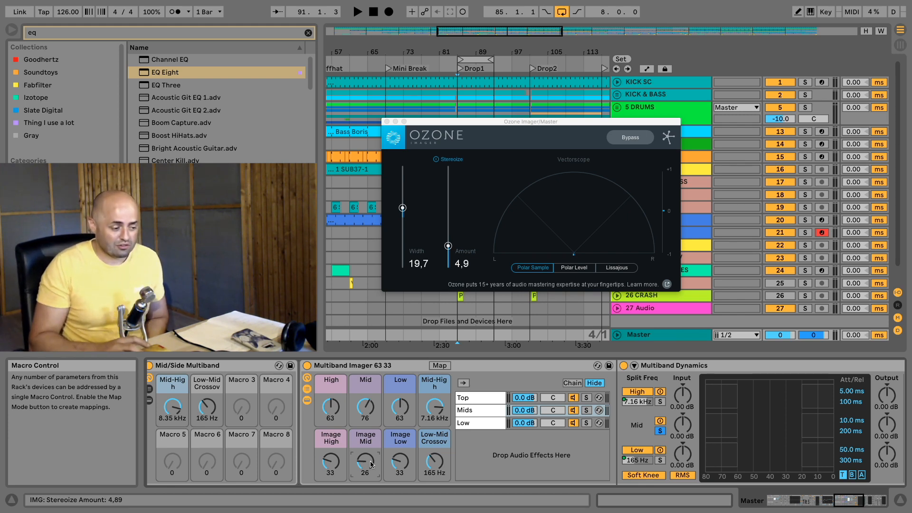
# - Close the Mids chain's Ozone Imager window, select the Top chain and open its Ozone Imager window
pyautogui.click(307, 402)
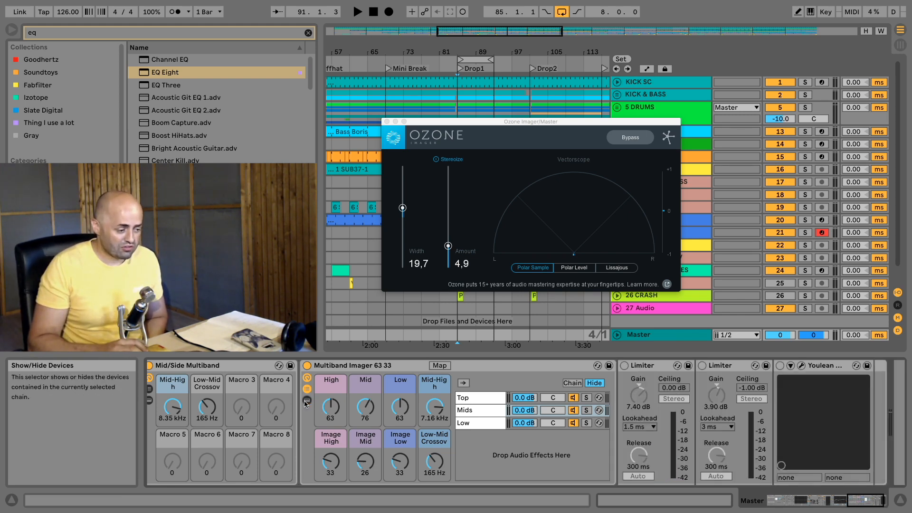
pyautogui.click(306, 401)
pyautogui.click(387, 122)
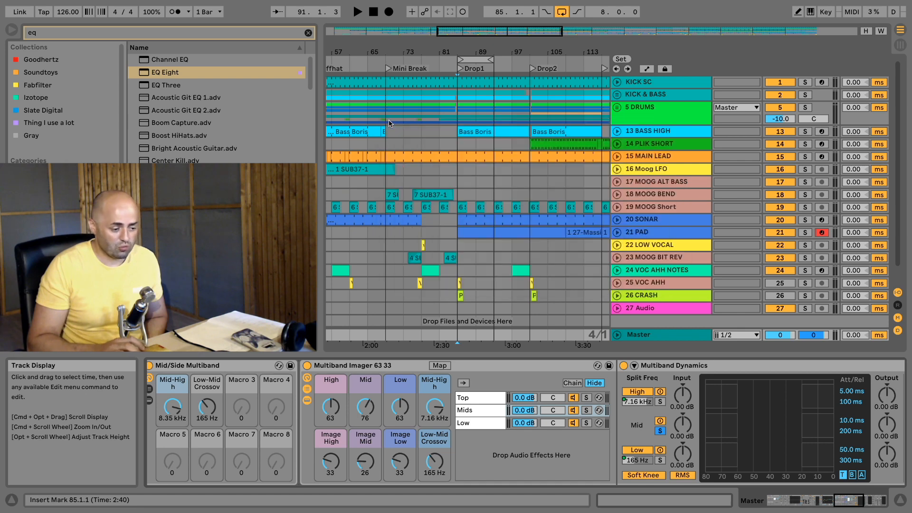
pyautogui.click(485, 400)
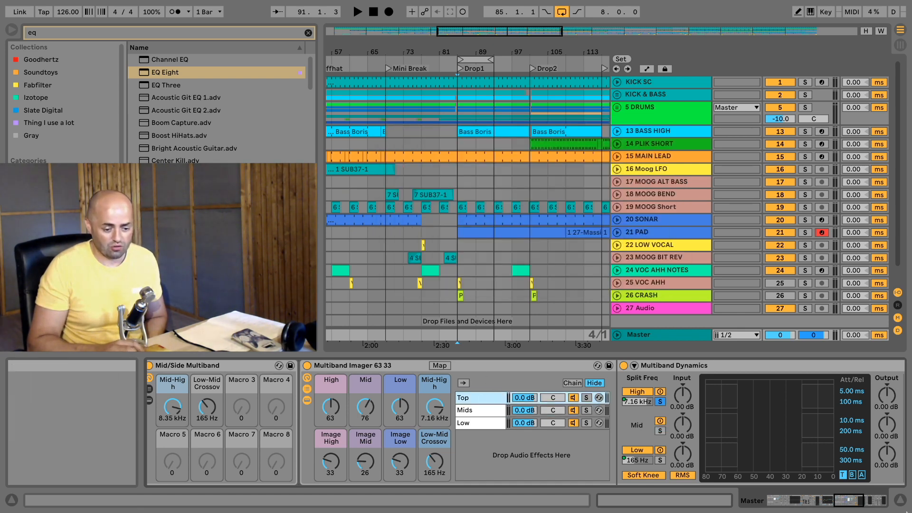
pyautogui.click(861, 502)
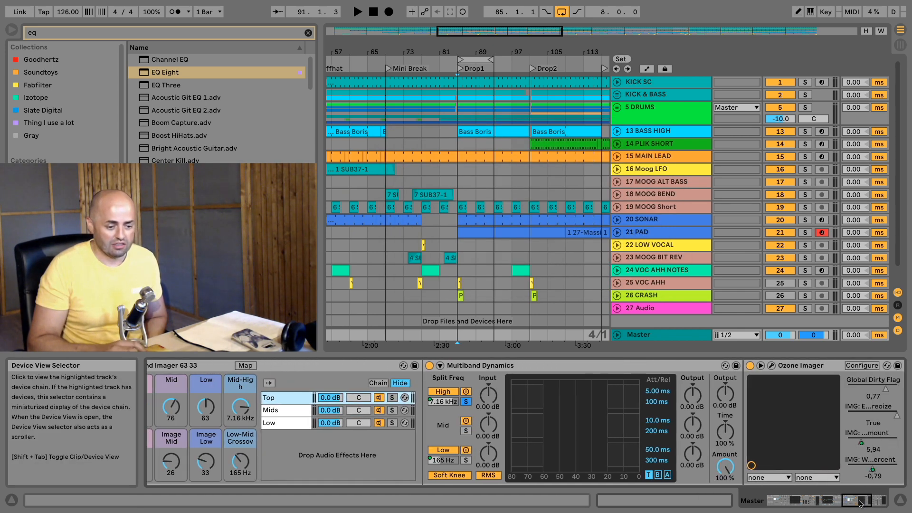
pyautogui.click(772, 366)
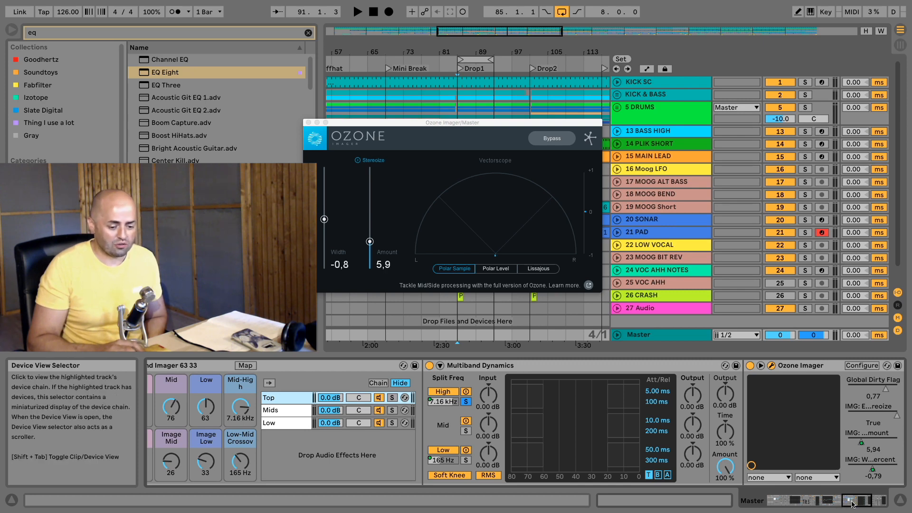
# - Try the High and Image High macros at 127 during playback, and return them to 63 and 33
pyautogui.click(838, 505)
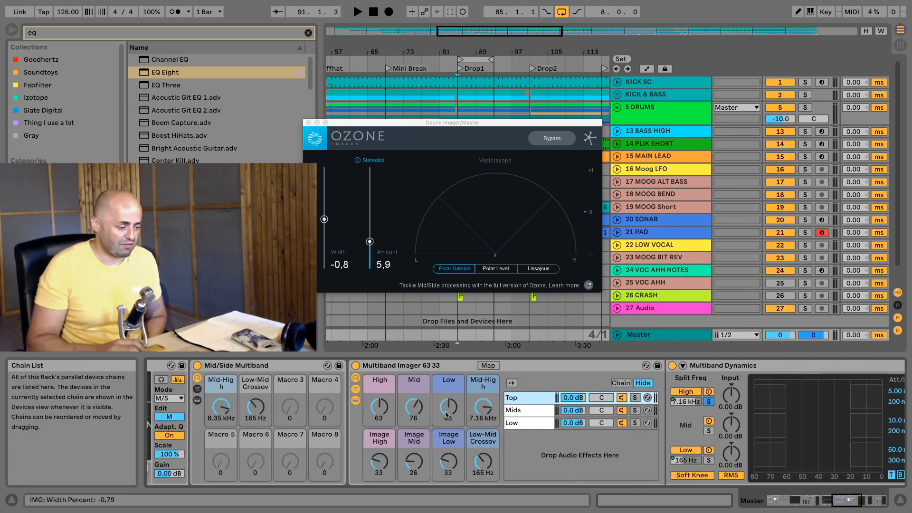
pyautogui.moveTo(378, 407); pyautogui.dragTo(379, 376)
pyautogui.moveTo(372, 464); pyautogui.dragTo(372, 428)
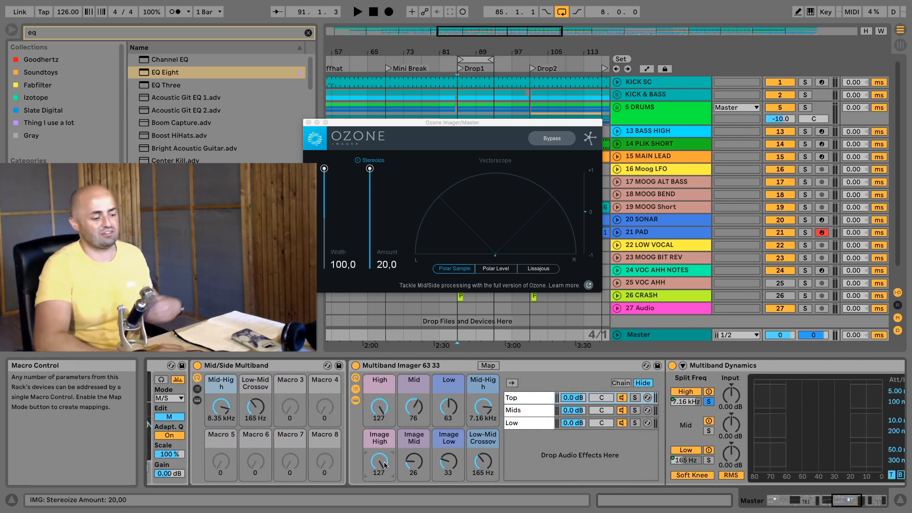
pyautogui.press('space')
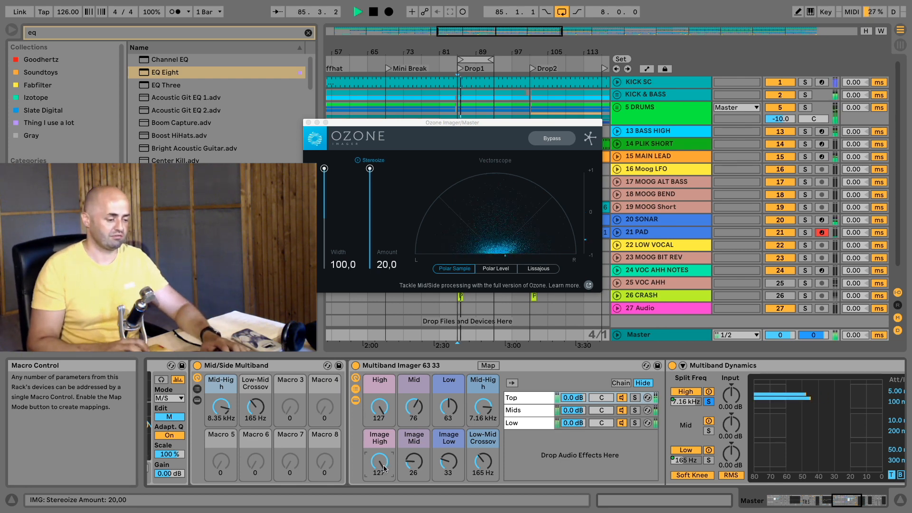
pyautogui.click(383, 411)
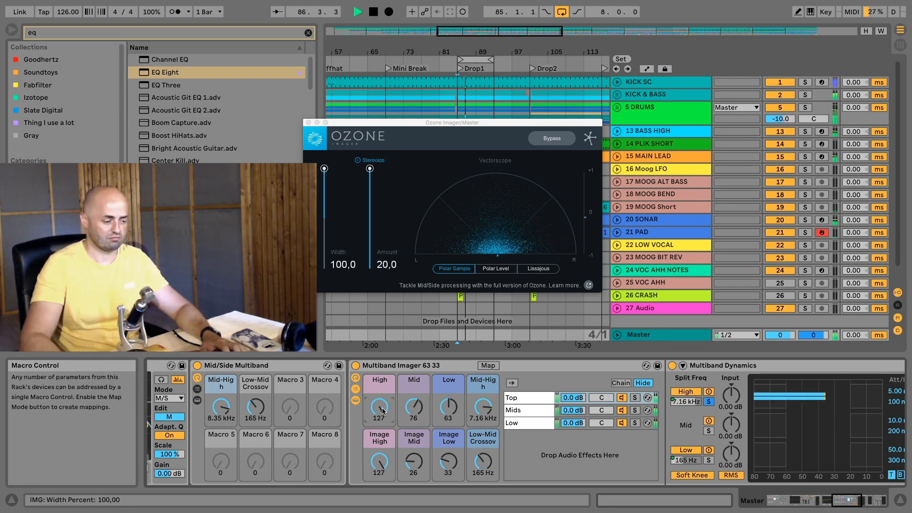
pyautogui.moveTo(383, 410); pyautogui.dragTo(382, 443)
pyautogui.click(380, 465)
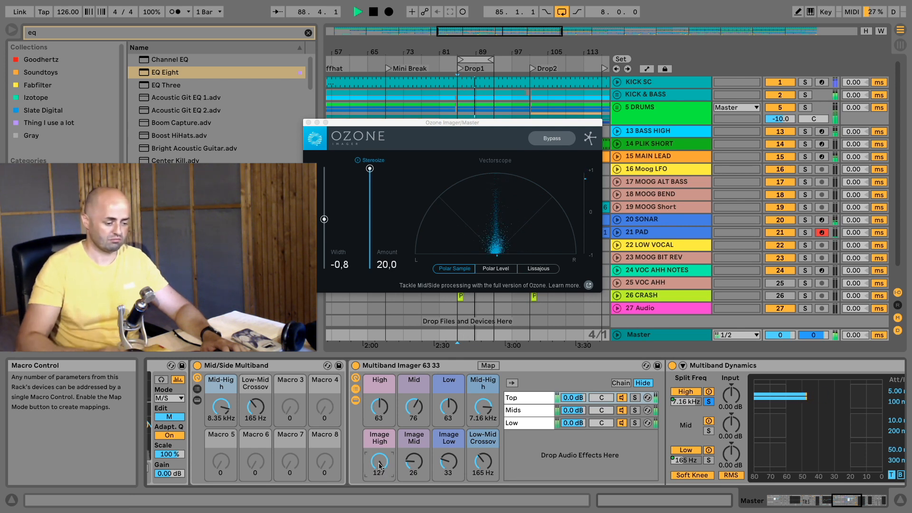
pyautogui.moveTo(379, 464); pyautogui.dragTo(379, 504)
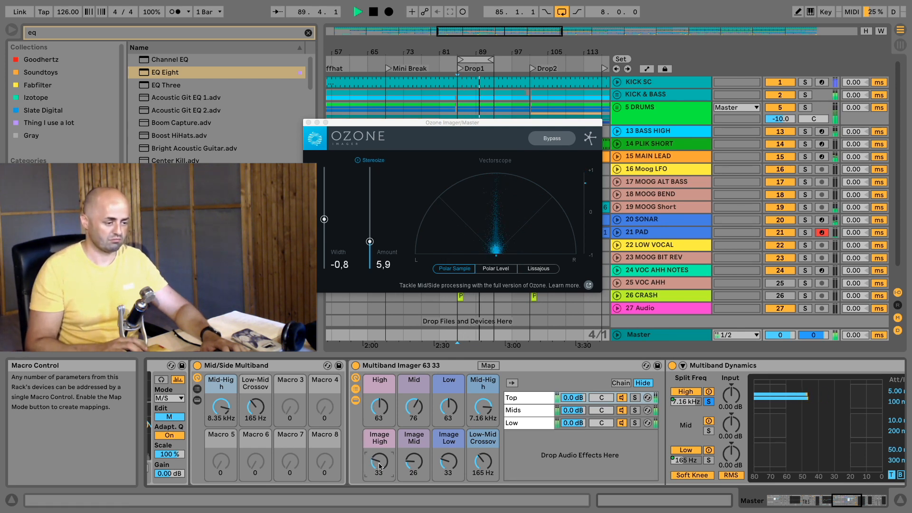
# - Audition High and Image High once more at 127, stop playback, and reset High to 63 and Image High to 33
pyautogui.moveTo(380, 409); pyautogui.dragTo(380, 376)
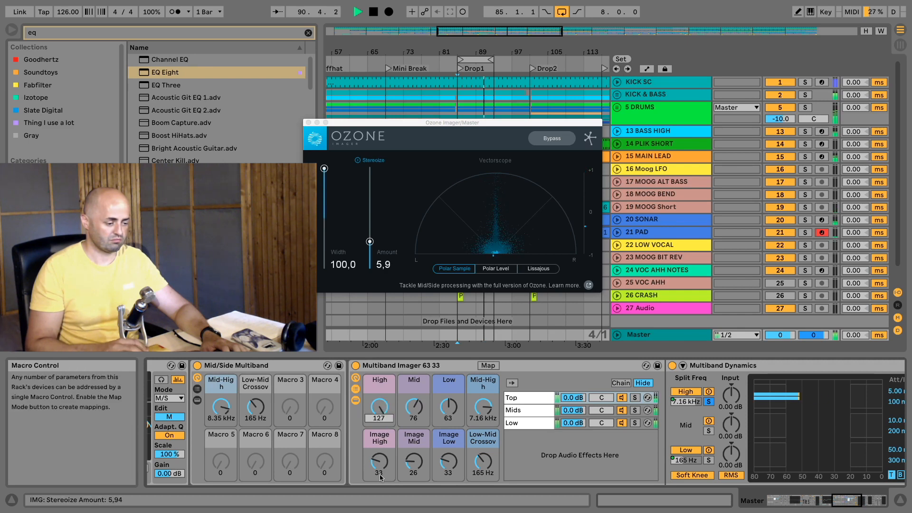
pyautogui.moveTo(380, 478); pyautogui.dragTo(383, 405)
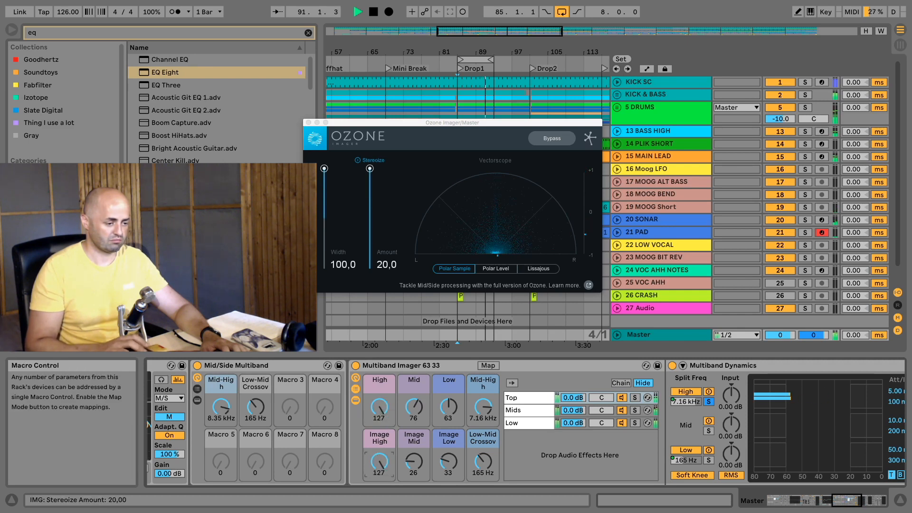
pyautogui.click(383, 406)
pyautogui.press('space')
pyautogui.write('33')
pyautogui.press('Return')
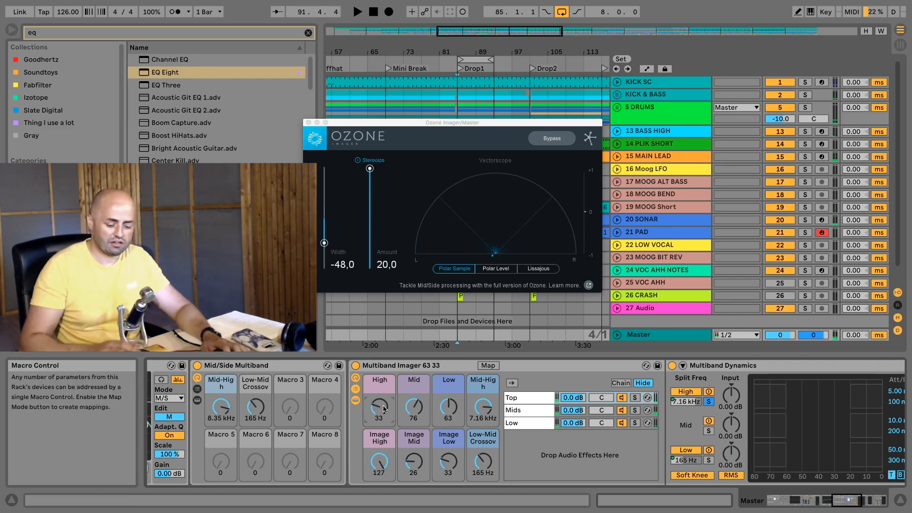
pyautogui.write('63')
pyautogui.press('Return')
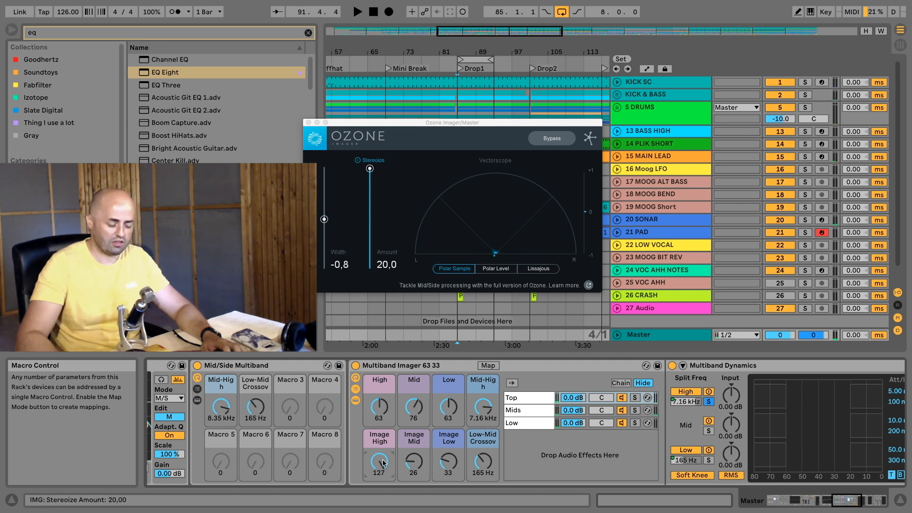
pyautogui.write('33')
pyautogui.press('Return')
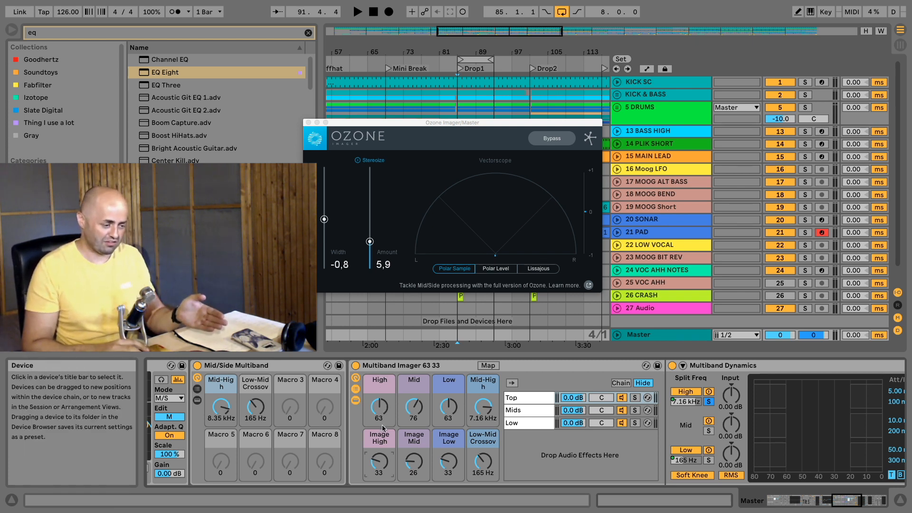
# - Close the Top chain's Ozone Imager window, select the Low chain and open its Ozone Imager window above the device chain
pyautogui.click(355, 400)
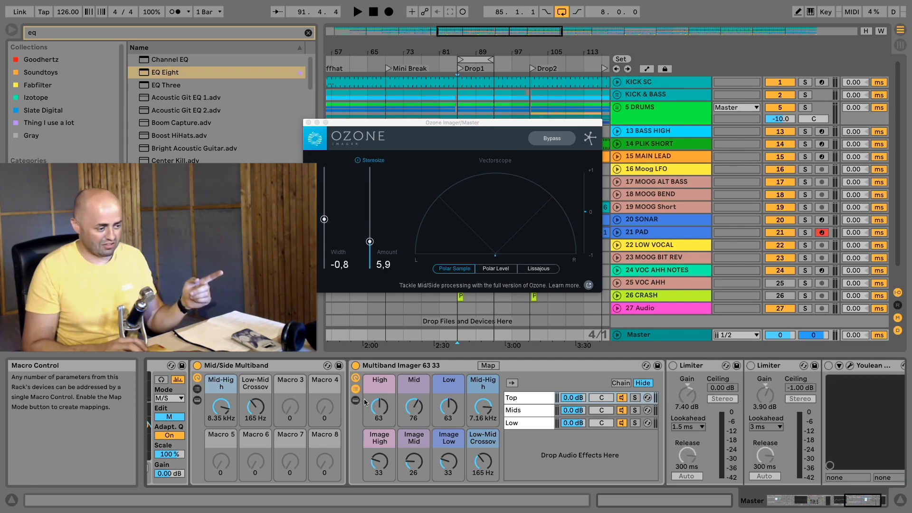
pyautogui.click(308, 123)
pyautogui.click(853, 508)
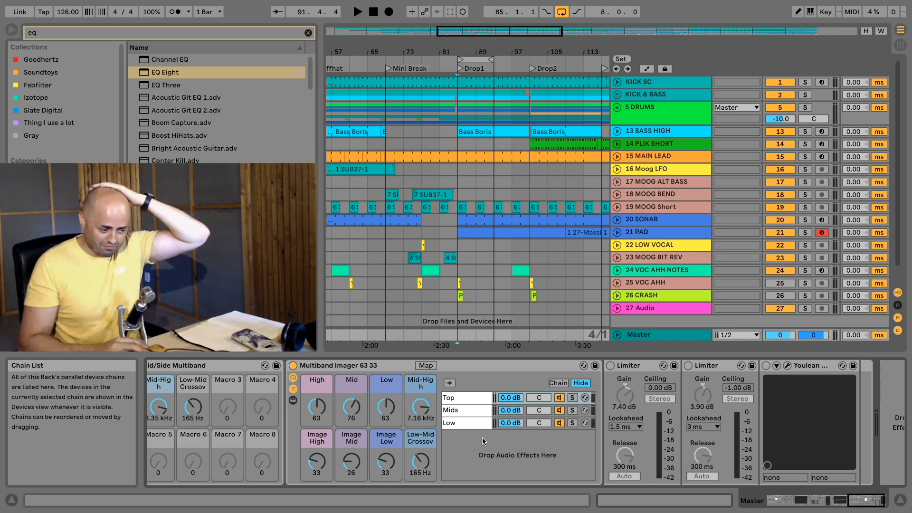
pyautogui.click(586, 427)
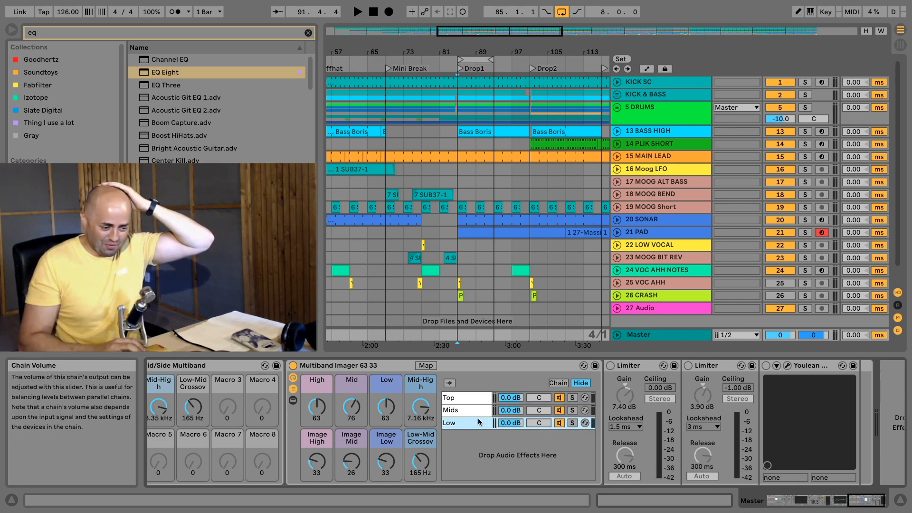
pyautogui.click(463, 422)
pyautogui.hscroll(5, 741, 418)
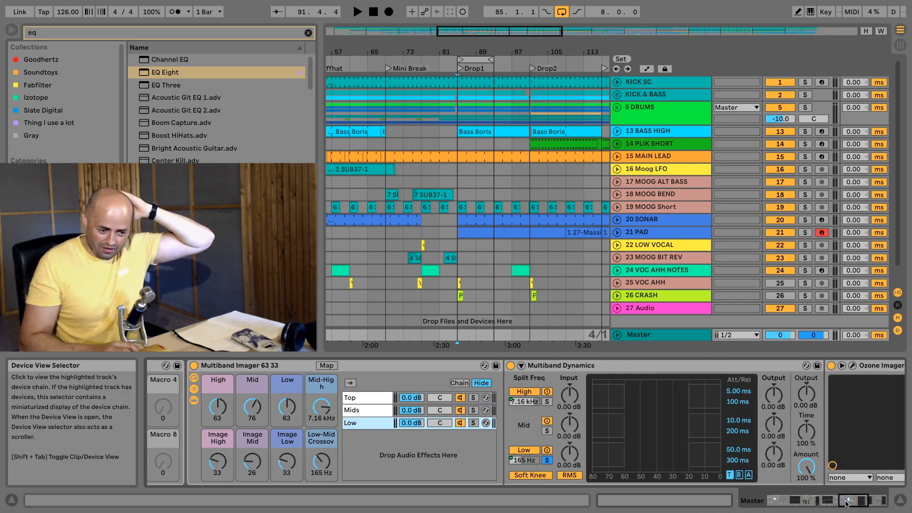
pyautogui.click(772, 366)
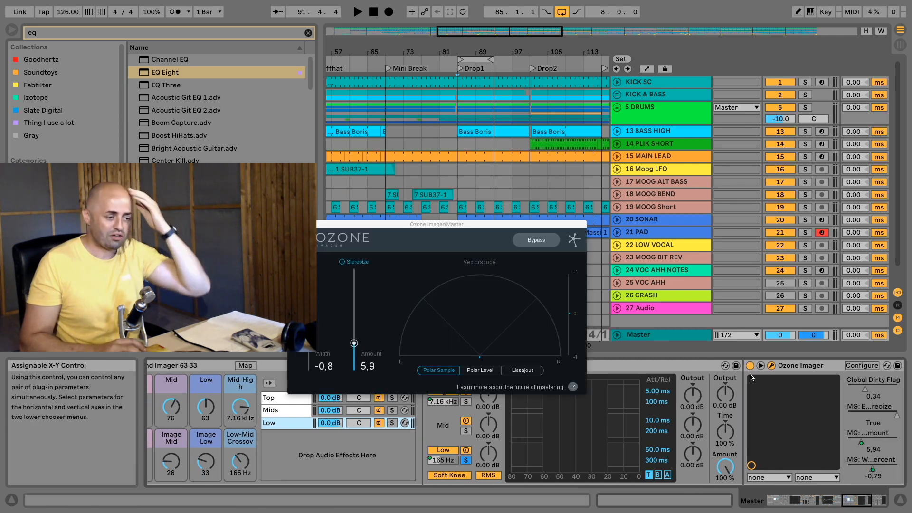
pyautogui.moveTo(600, 164); pyautogui.dragTo(609, 119)
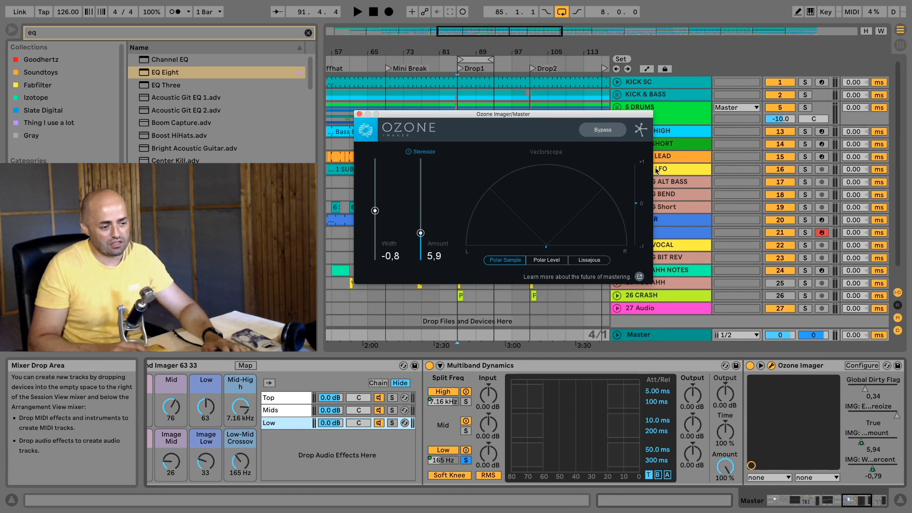
# - Play back the drop in two passes and examine the low band's stereo image in the Ozone Imager vectorscope
pyautogui.press('space')
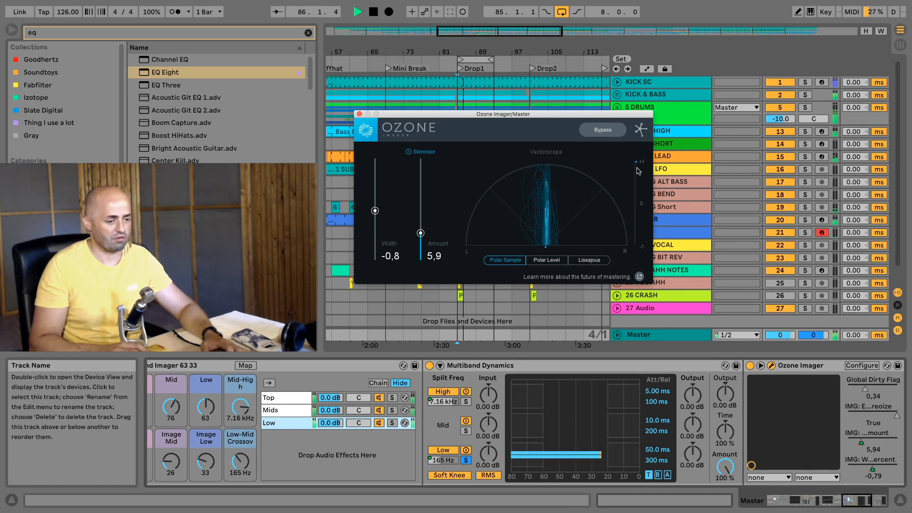
pyautogui.press('space')
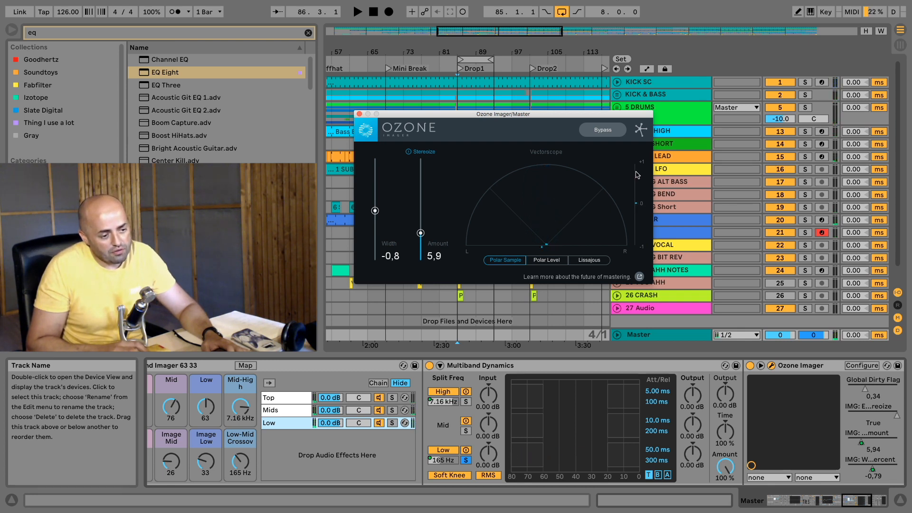
pyautogui.press('space')
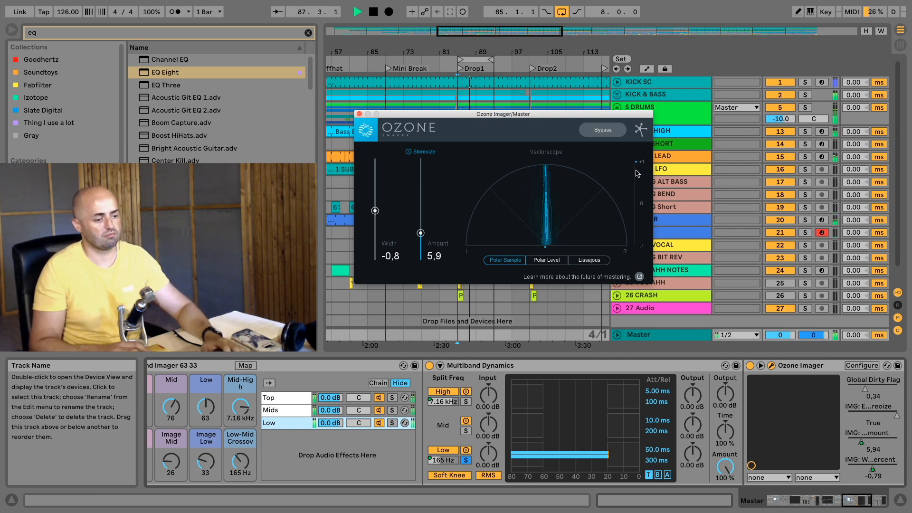
pyautogui.press('space')
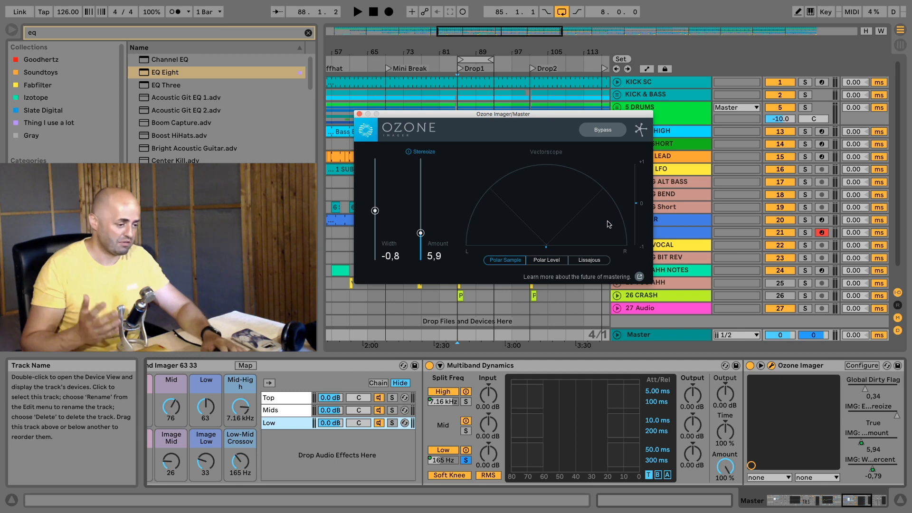
# - Close the Low chain's Ozone Imager window and hide the Multiband Imager rack's chain list
pyautogui.click(360, 115)
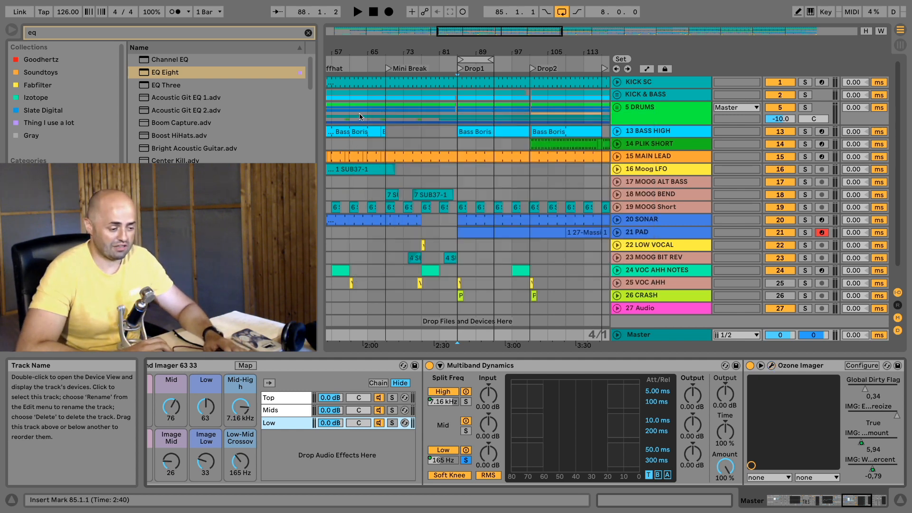
pyautogui.click(861, 507)
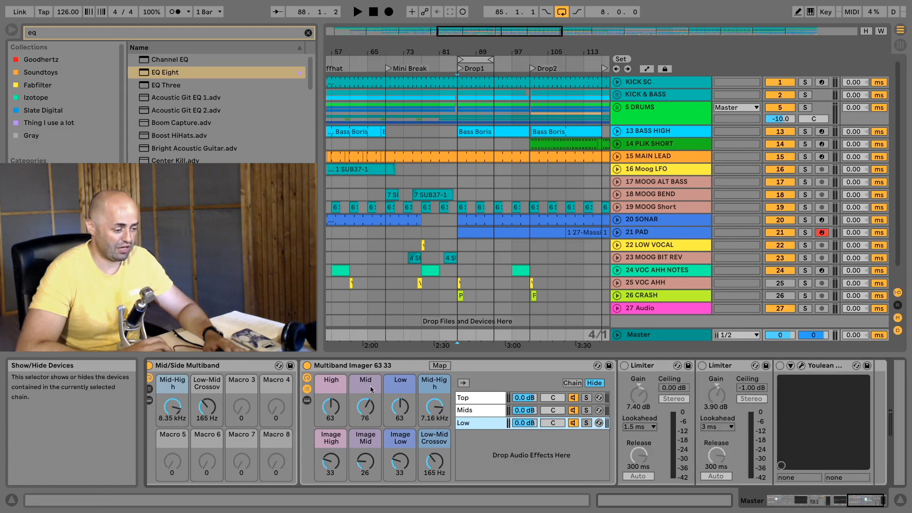
pyautogui.click(307, 390)
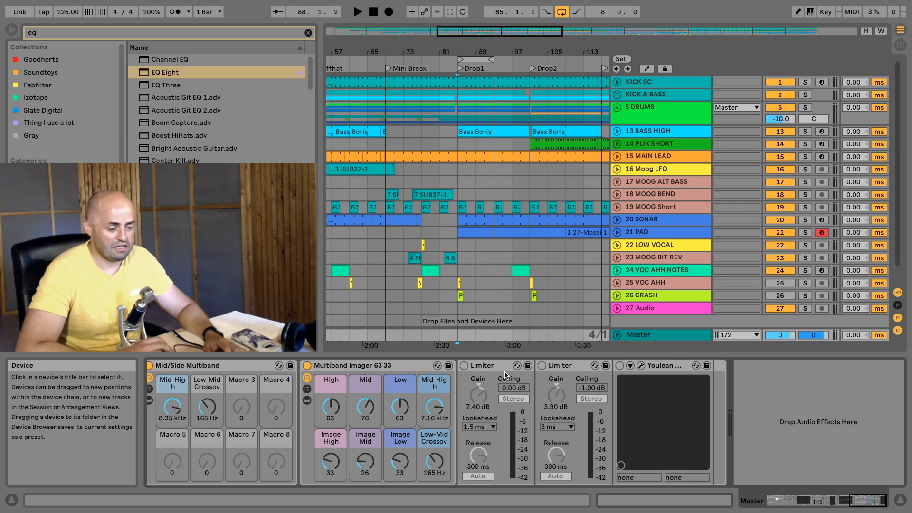
# - Open the Youlean Loudness Meter 2 window, place it above the device chain and clear the browser search
pyautogui.click(641, 365)
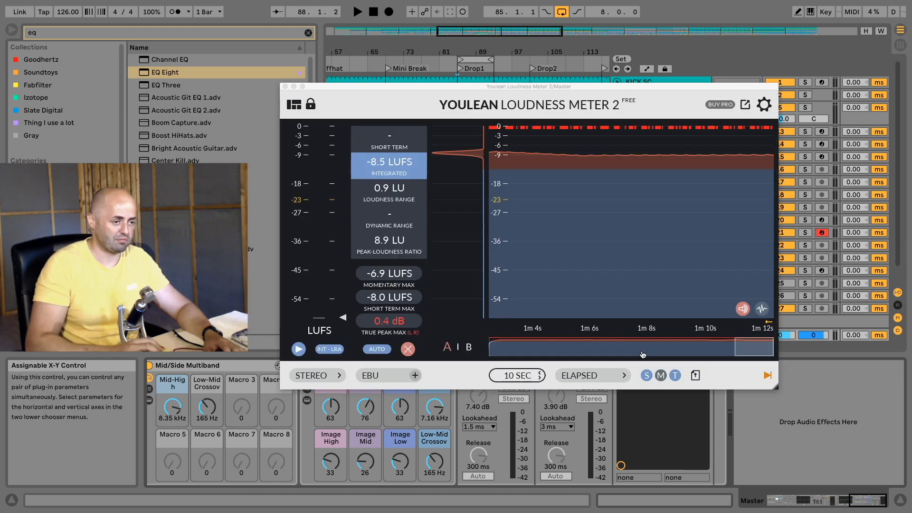
pyautogui.moveTo(531, 84); pyautogui.dragTo(492, 16)
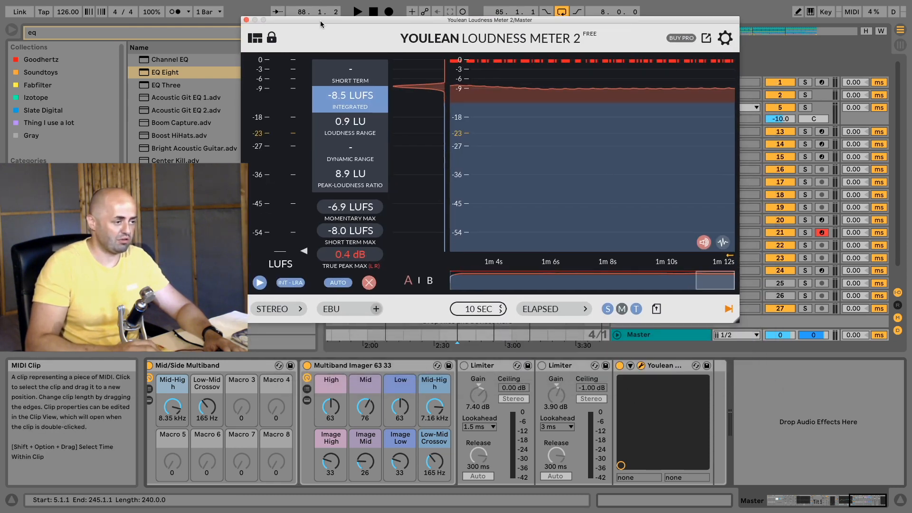
pyautogui.moveTo(319, 17); pyautogui.dragTo(337, 39)
pyautogui.click(308, 32)
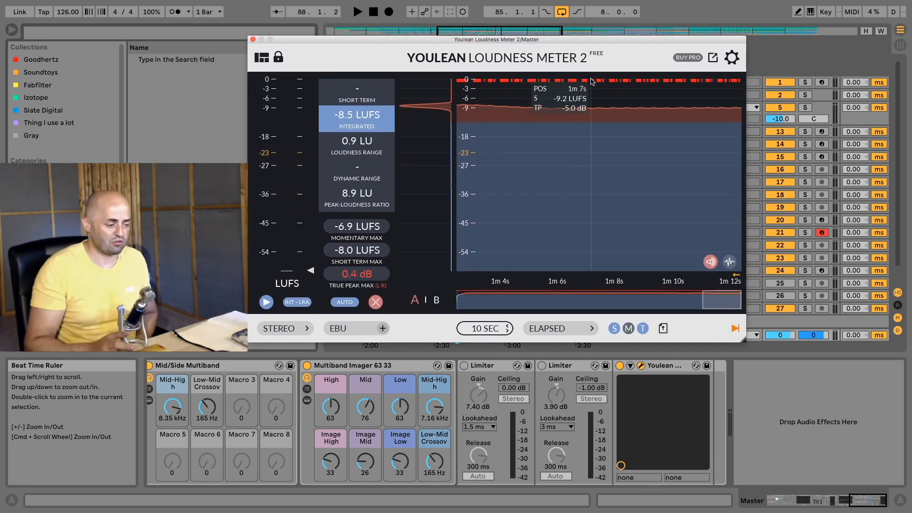
pyautogui.click(383, 328)
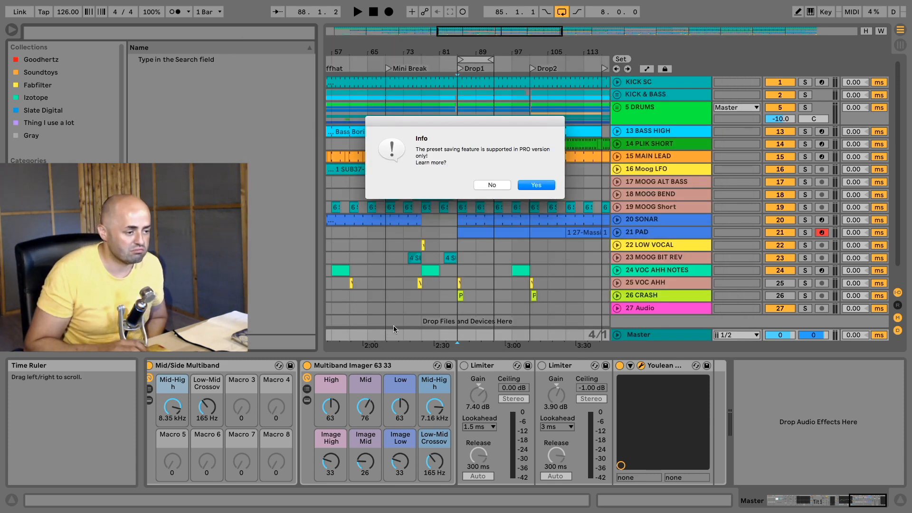
pyautogui.click(502, 184)
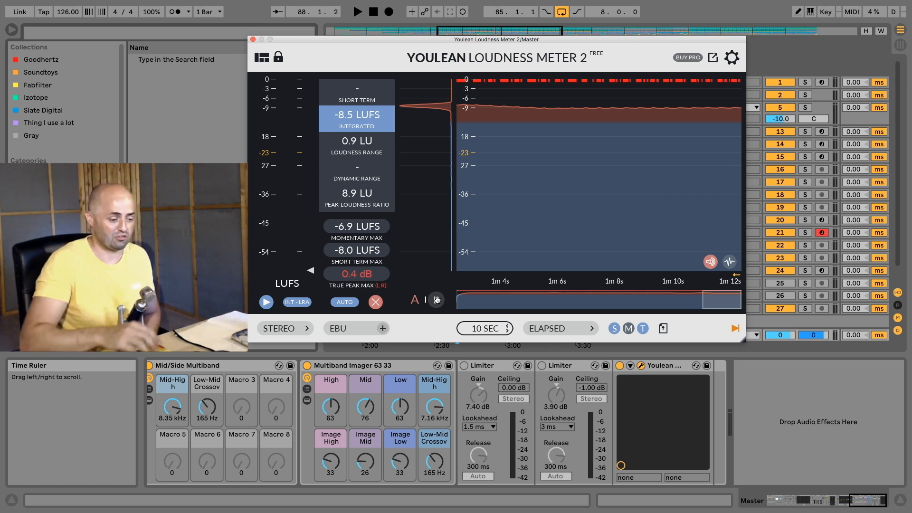
# - Activate the first Limiter and, during playback of the drop, try its Gain at 11.4 dB before setting it to 7.90 dB
pyautogui.click(465, 368)
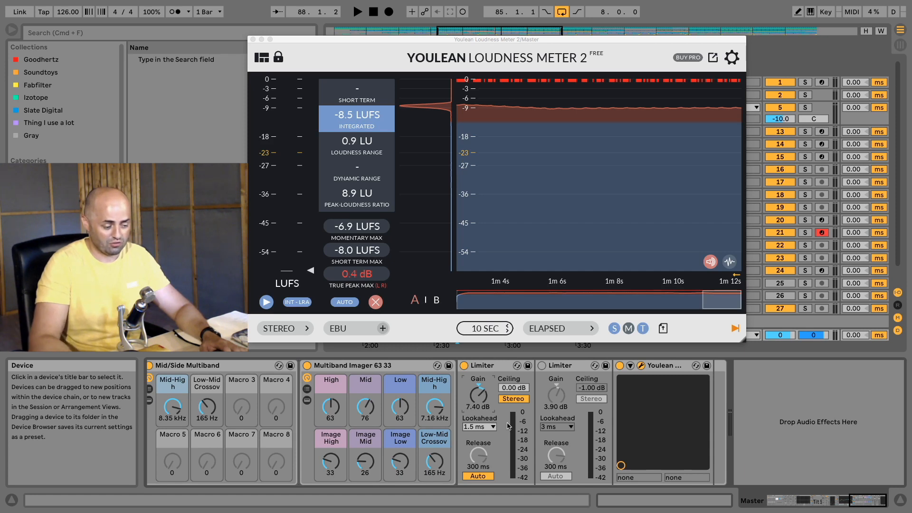
pyautogui.press('space')
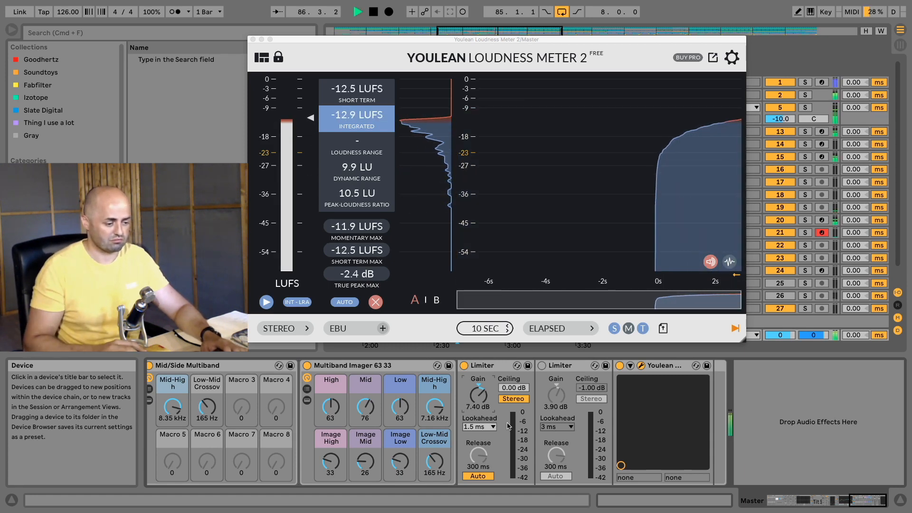
pyautogui.scroll(3, 479, 396)
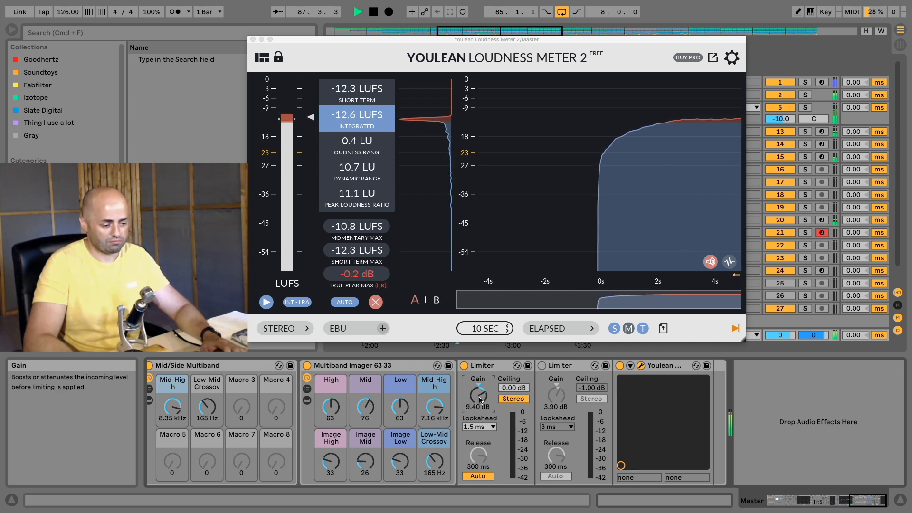
pyautogui.scroll(1, 480, 400)
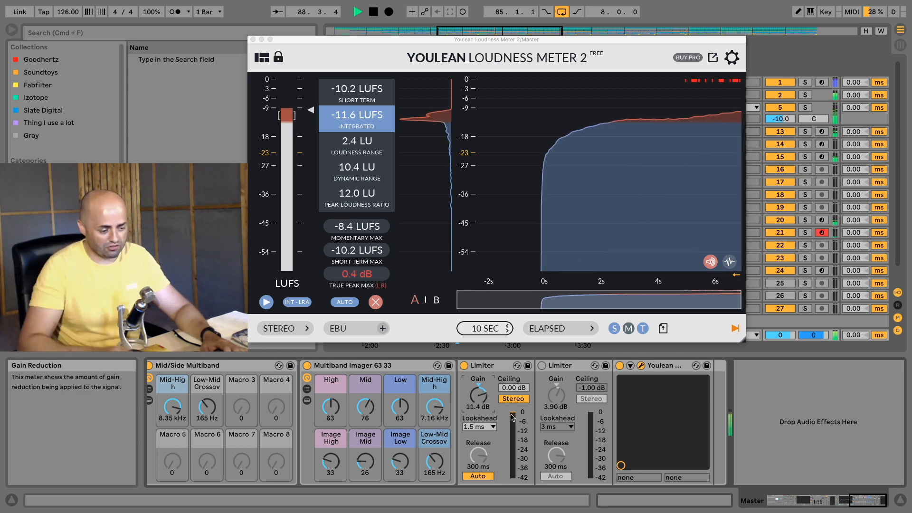
pyautogui.scroll(-4, 483, 400)
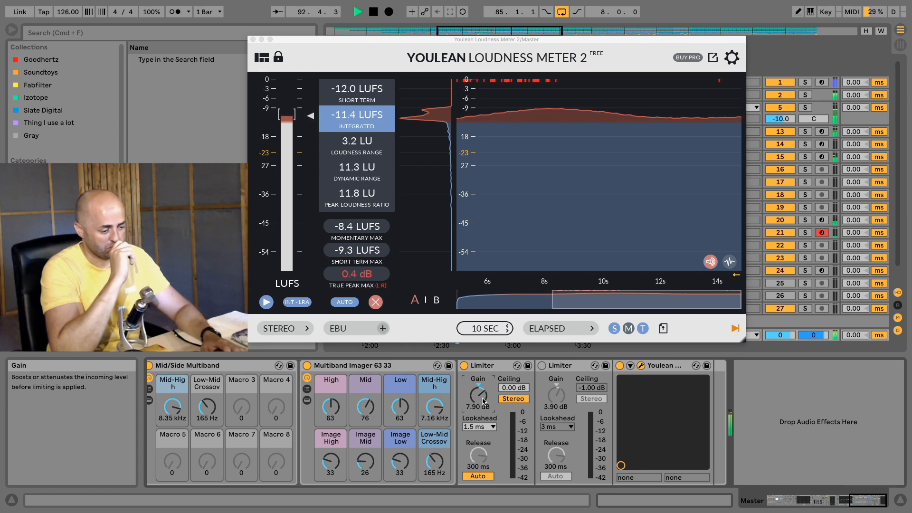
pyautogui.press('space')
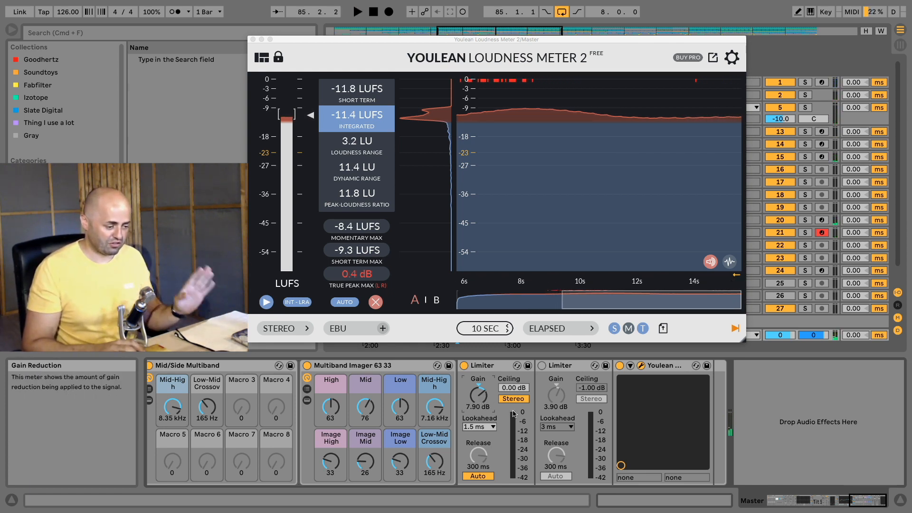
# - Activate the second Limiter briefly, reset its Gain to 0.00 dB, and deactivate the device again
pyautogui.click(546, 366)
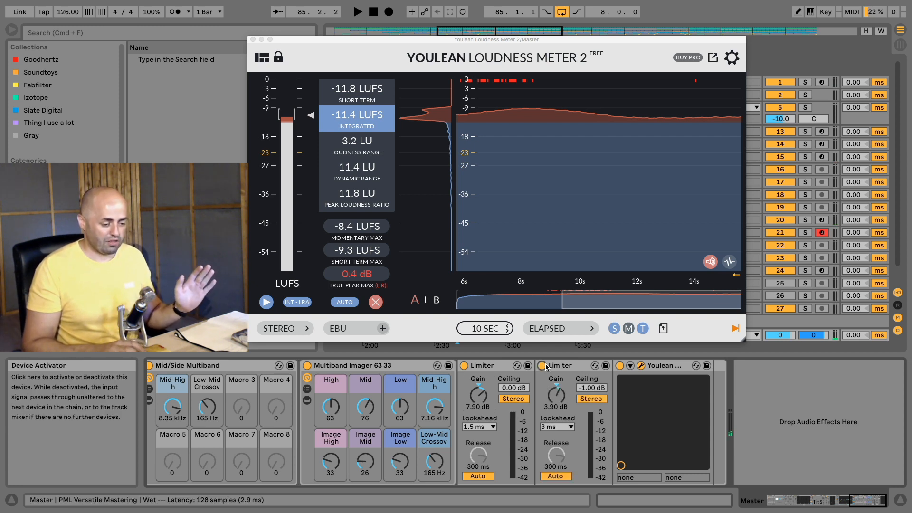
pyautogui.click(557, 395)
pyautogui.press('Delete')
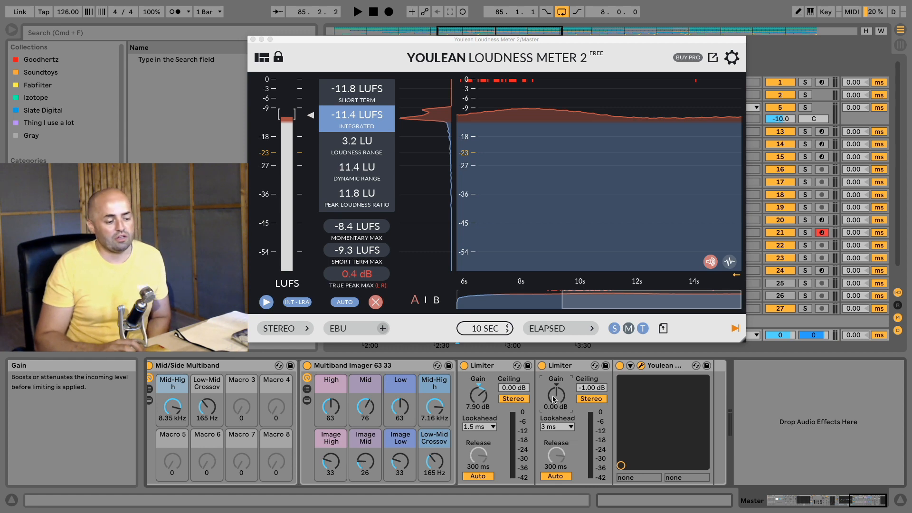
pyautogui.press('Delete')
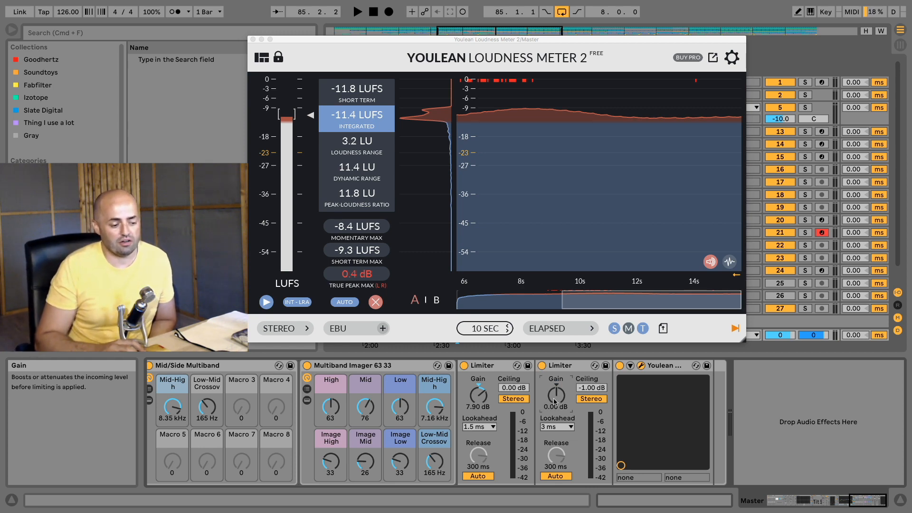
pyautogui.click(542, 365)
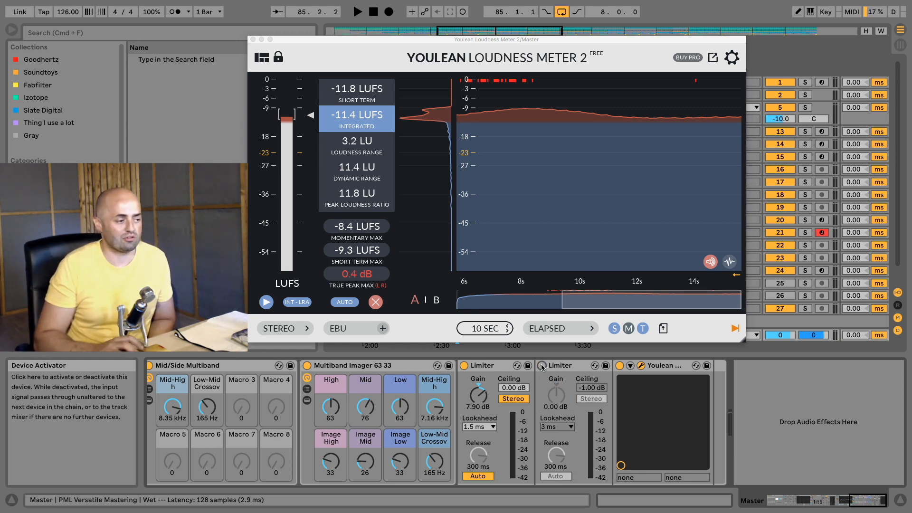
# - Close the Youlean Loudness Meter window and search the "Thing I use a lot" collection for "limi"
pyautogui.click(253, 39)
pyautogui.click(212, 29)
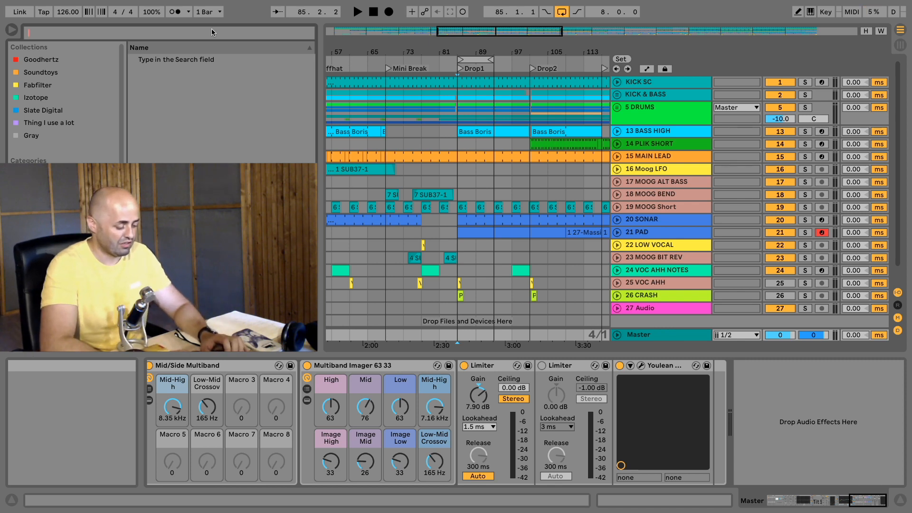
pyautogui.write('limter')
pyautogui.press('BackSpace')
pyautogui.press('BackSpace')
pyautogui.press('BackSpace')
pyautogui.press('BackSpace')
pyautogui.press('BackSpace')
pyautogui.press('BackSpace')
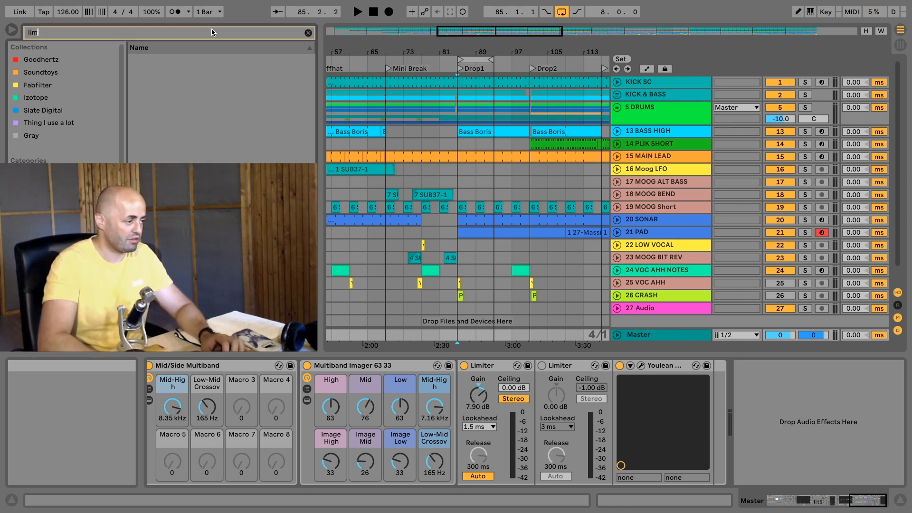
pyautogui.write('lilmiter')
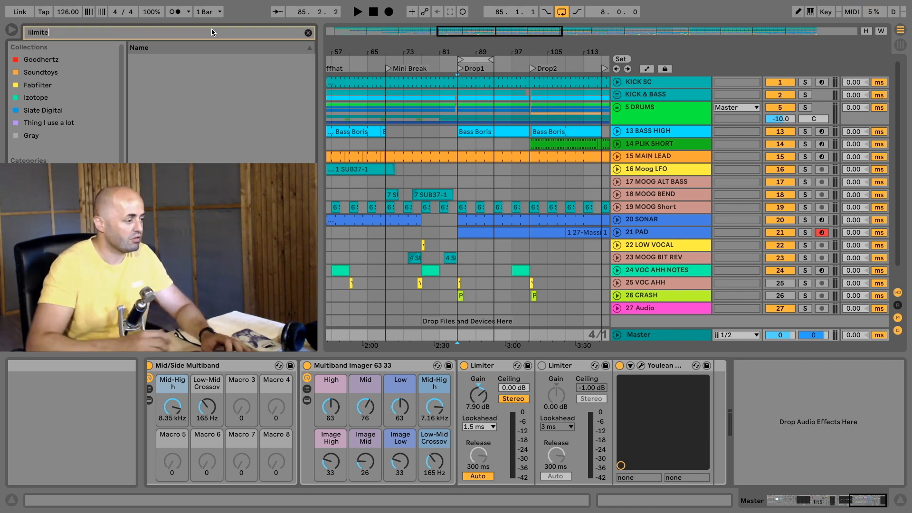
pyautogui.click(61, 122)
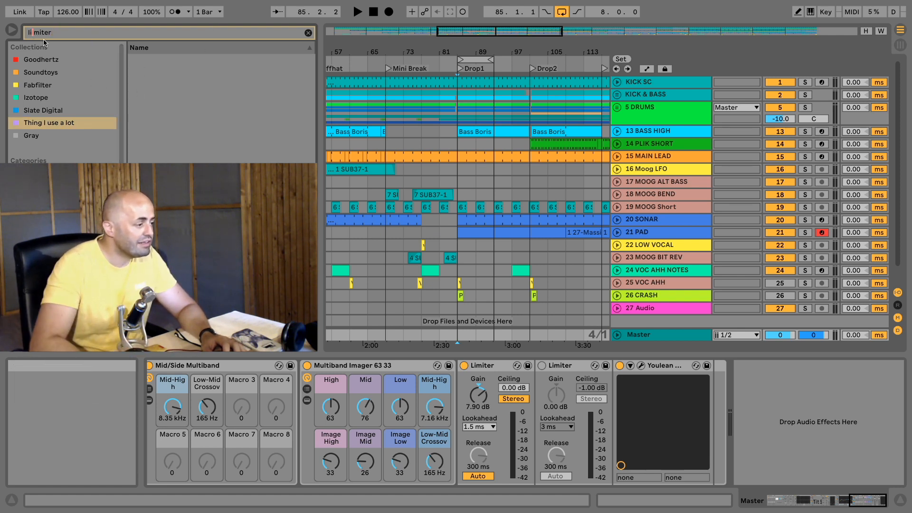
pyautogui.press('BackSpace')
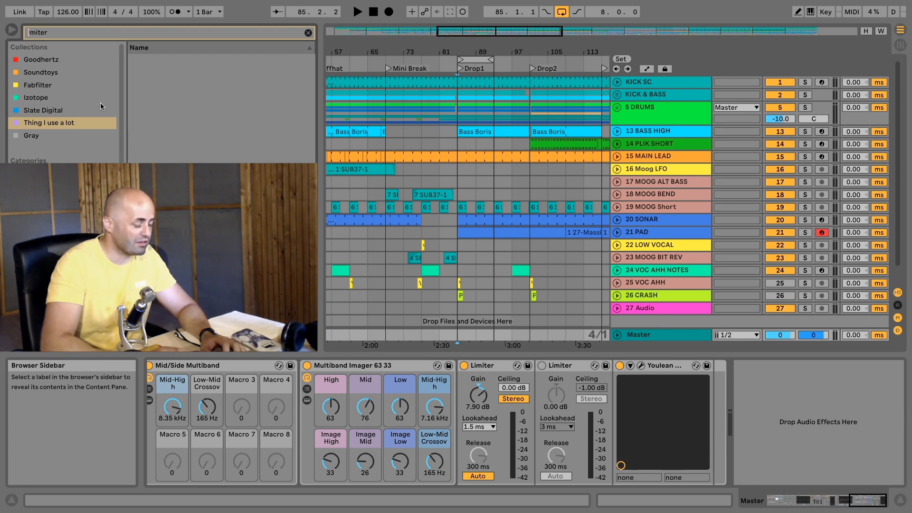
pyautogui.write('i')
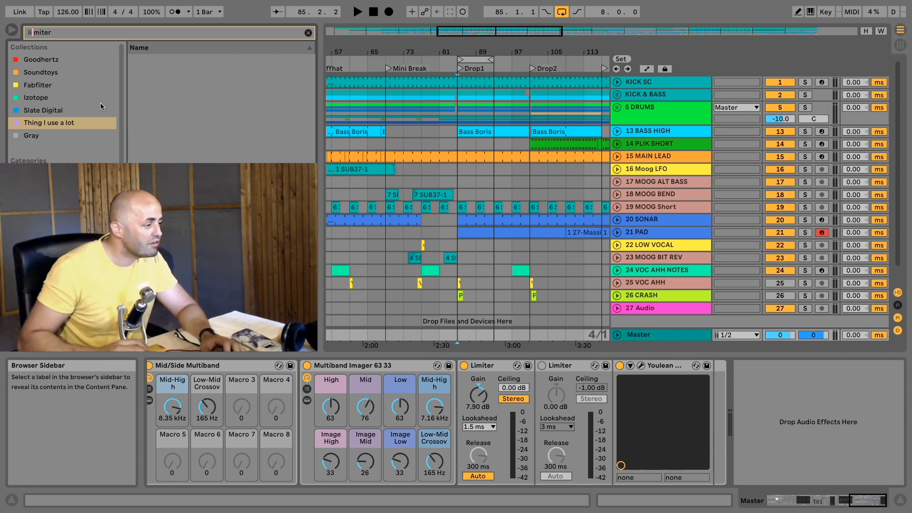
pyautogui.moveTo(65, 27); pyautogui.dragTo(9, 33)
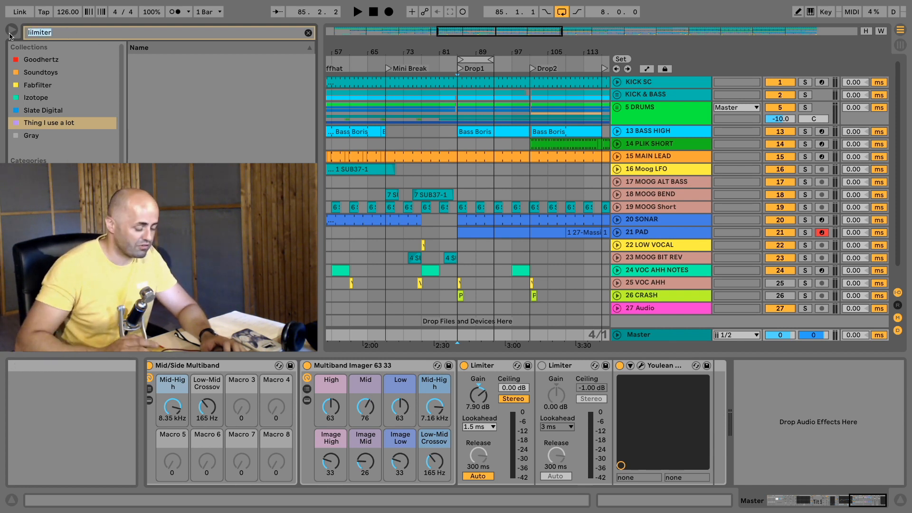
pyautogui.write('lim')
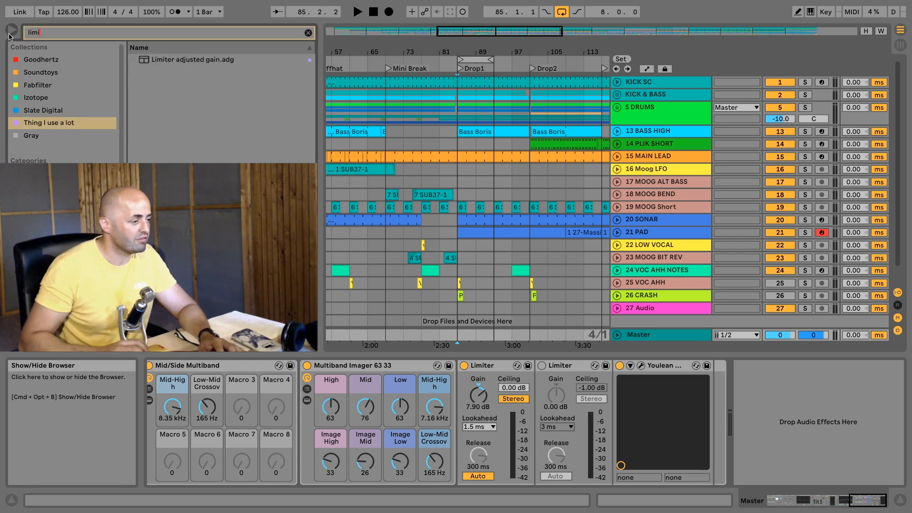
# - Try Limiter adjusted gain.adg at the end of the master chain, with its Gain macro up to 108 during playback, and delete the rack
pyautogui.moveTo(167, 61); pyautogui.dragTo(767, 436)
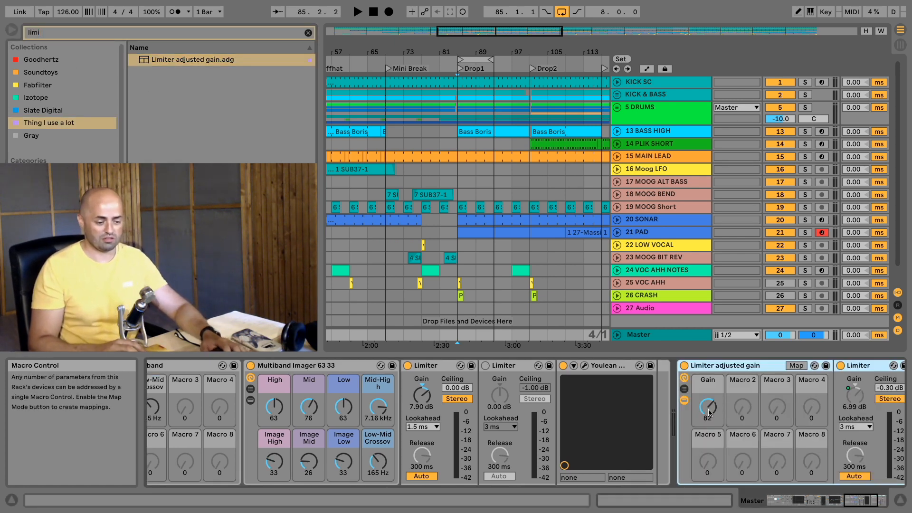
pyautogui.press('space')
pyautogui.moveTo(710, 413); pyautogui.dragTo(709, 401)
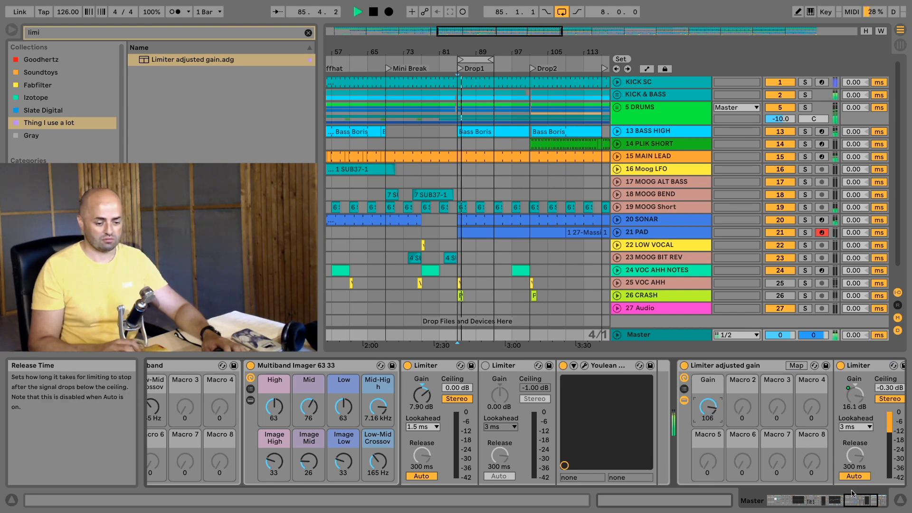
pyautogui.moveTo(852, 494); pyautogui.dragTo(861, 495)
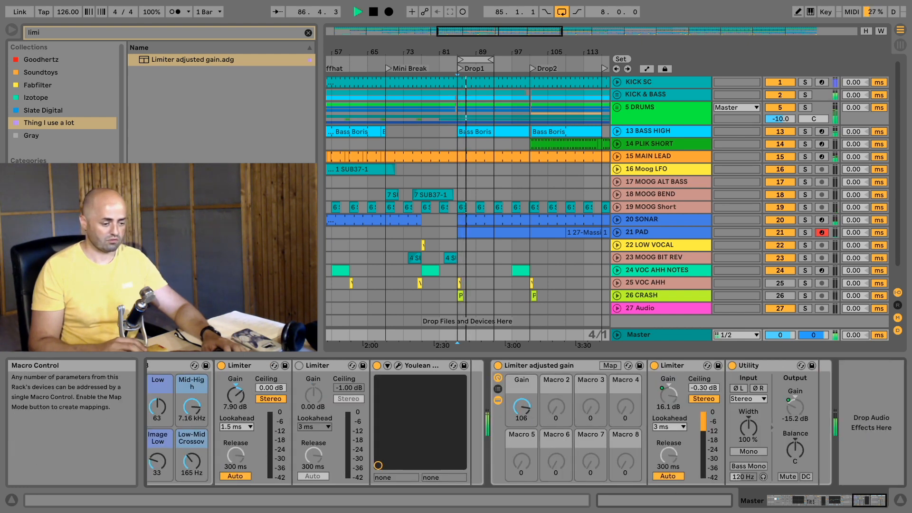
pyautogui.moveTo(522, 408); pyautogui.dragTo(522, 417)
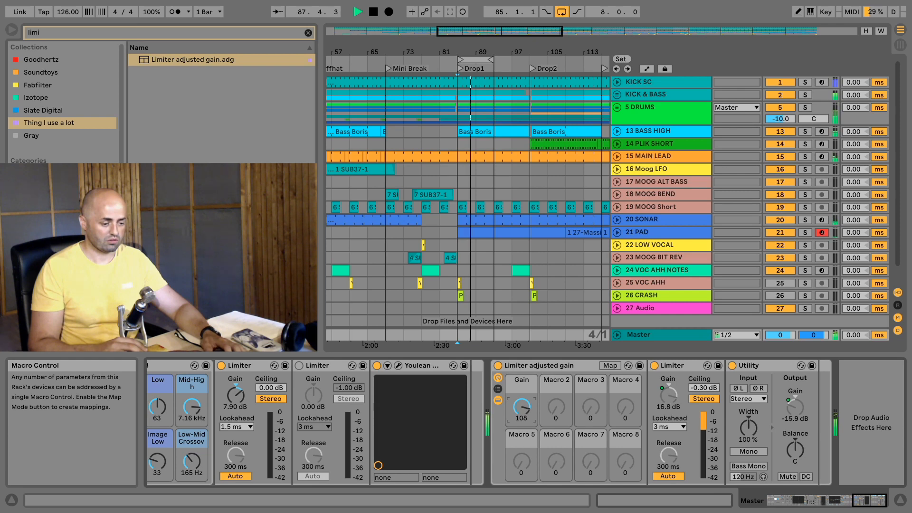
pyautogui.press('space')
pyautogui.click(523, 366)
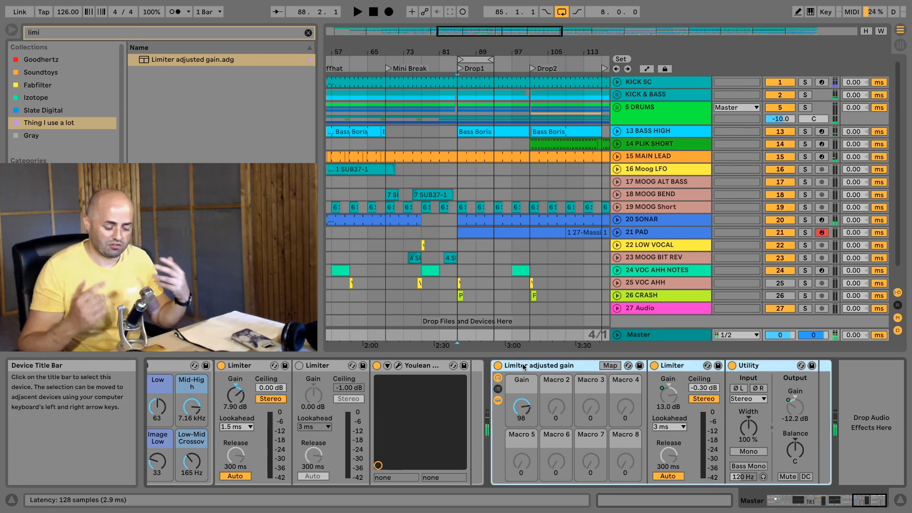
pyautogui.press('Delete')
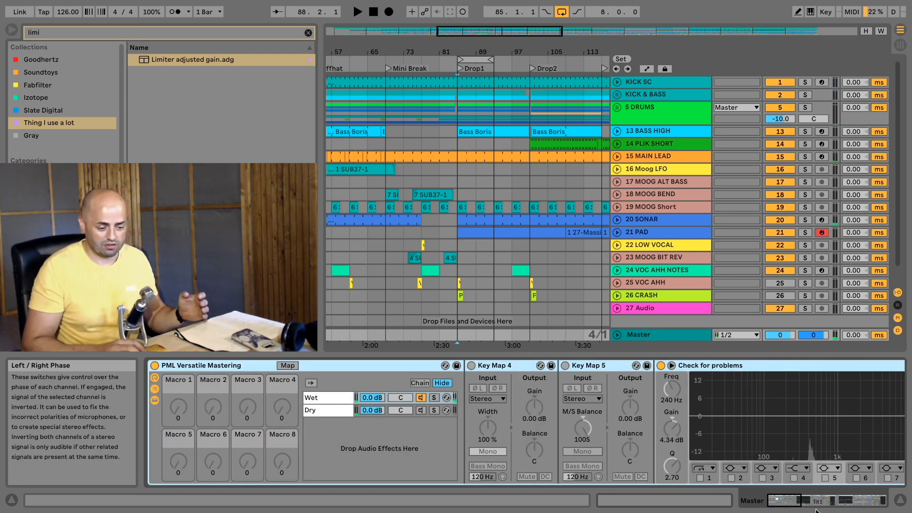
# - Activate the second Limiter and, during playback of the drop, try Gain values from 3.50 to 4.50 dB before setting it to 4.00 dB
pyautogui.click(872, 501)
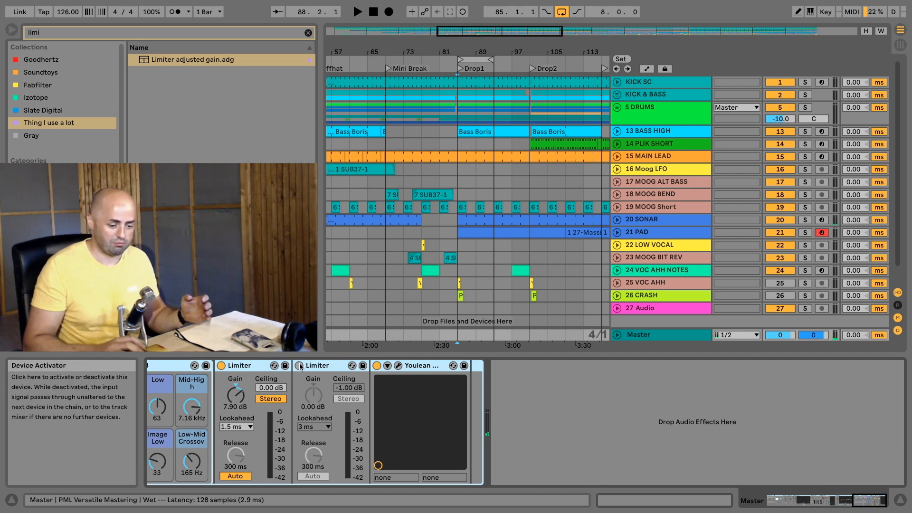
pyautogui.click(298, 365)
pyautogui.click(859, 502)
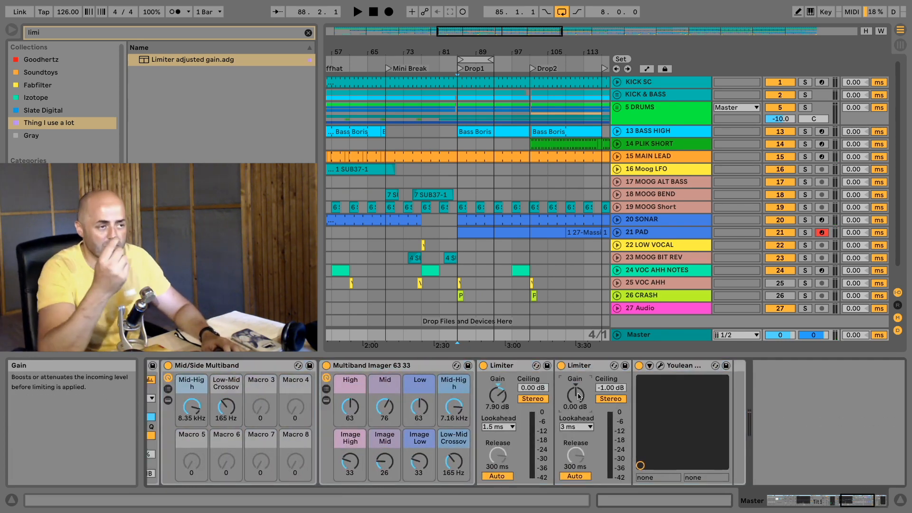
pyautogui.press('space')
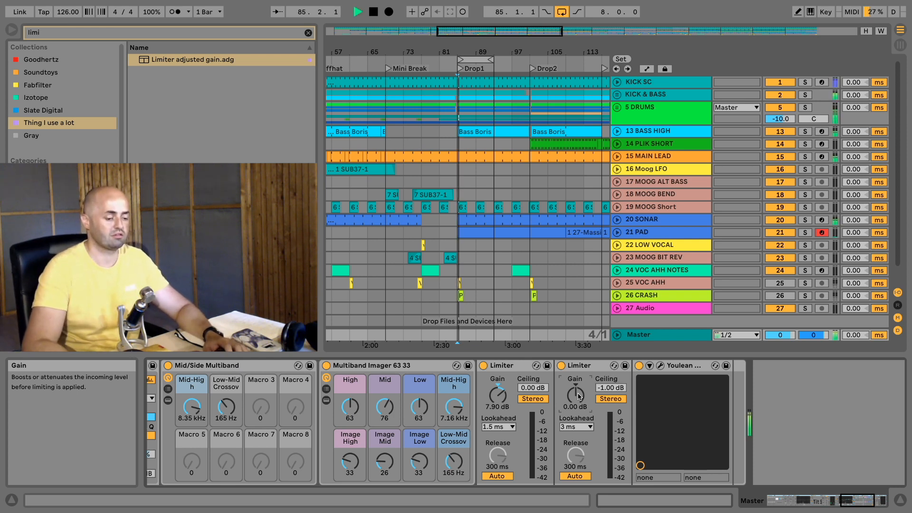
pyautogui.moveTo(579, 397); pyautogui.dragTo(579, 395)
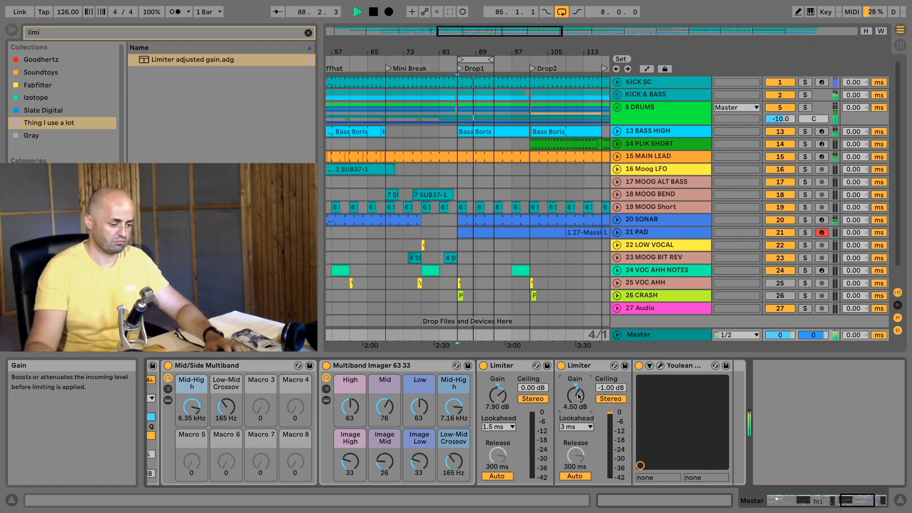
pyautogui.moveTo(579, 396); pyautogui.dragTo(578, 396)
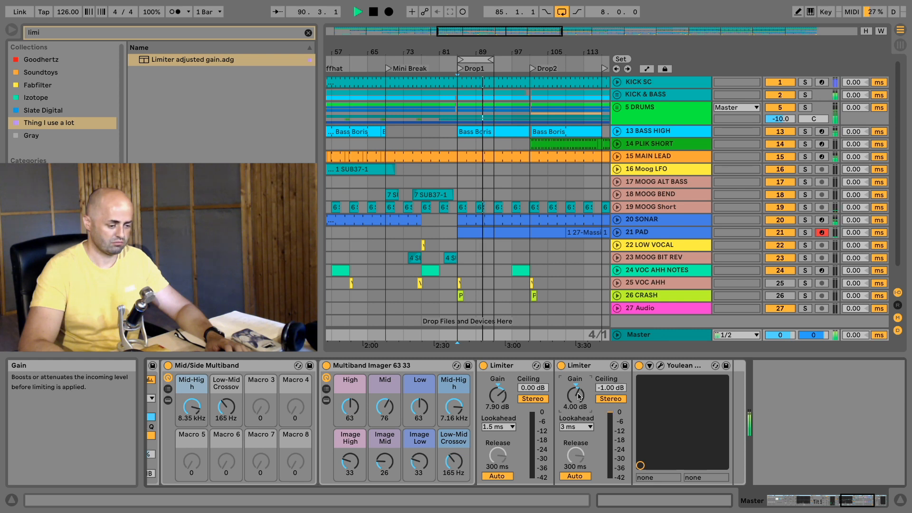
pyautogui.moveTo(579, 396); pyautogui.dragTo(579, 395)
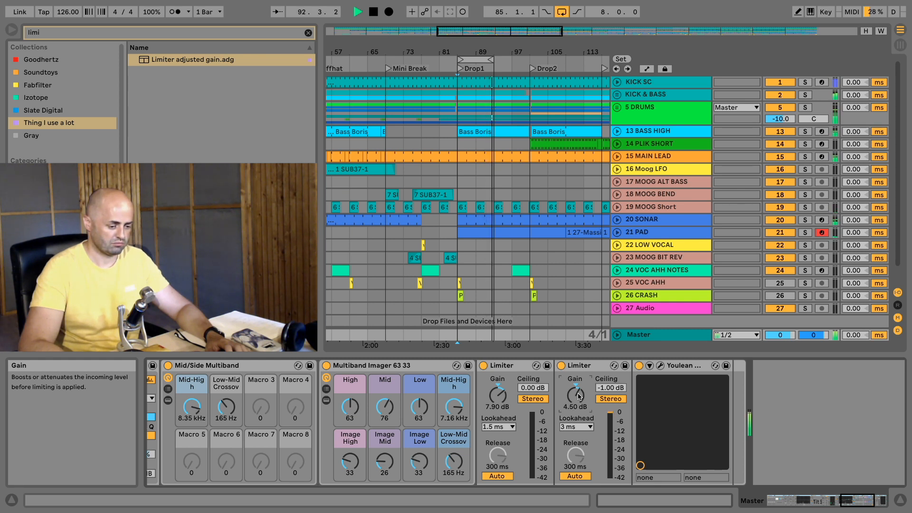
pyautogui.moveTo(579, 396); pyautogui.dragTo(579, 395)
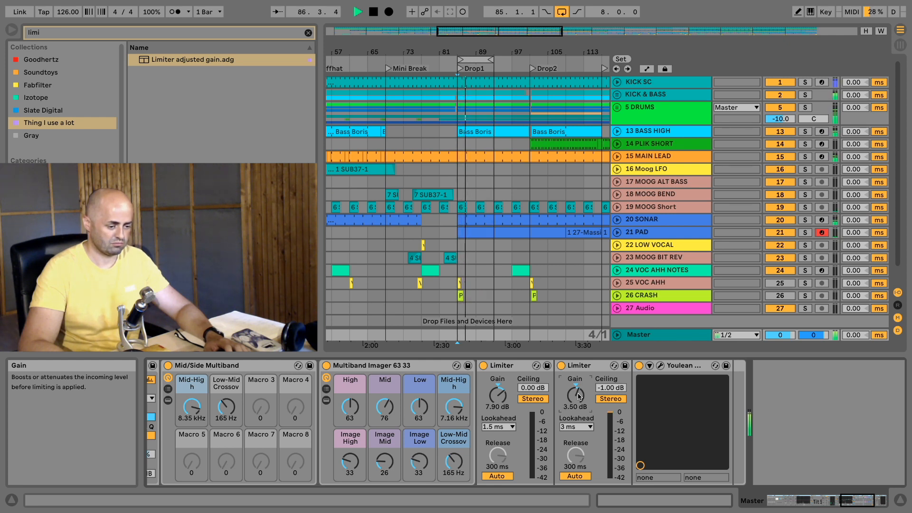
pyautogui.press('space')
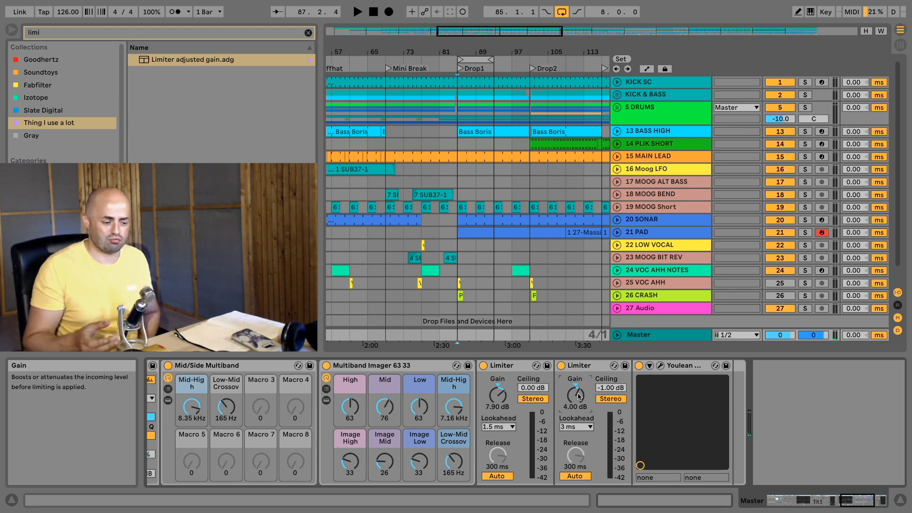
# - Open the Youlean Loudness Meter 2 window, reposition it above the device chain, and clear the browser search
pyautogui.click(661, 366)
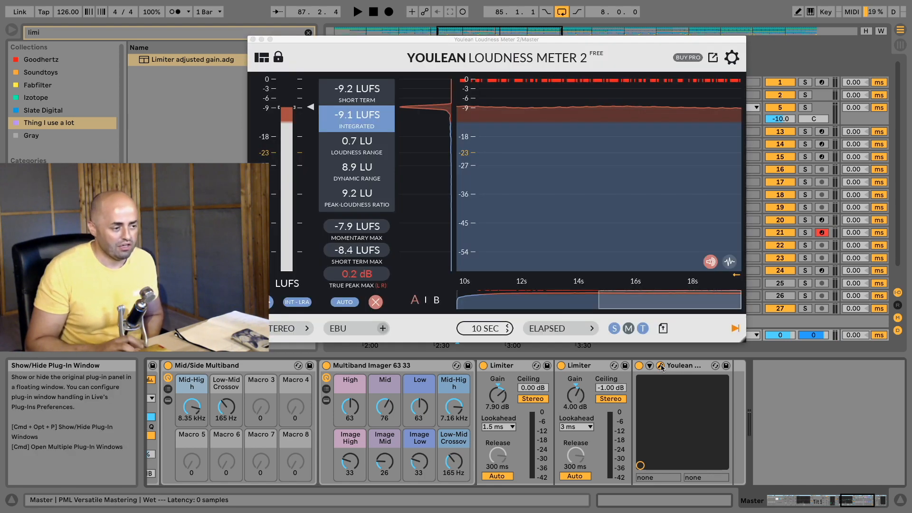
pyautogui.moveTo(508, 39); pyautogui.dragTo(527, 49)
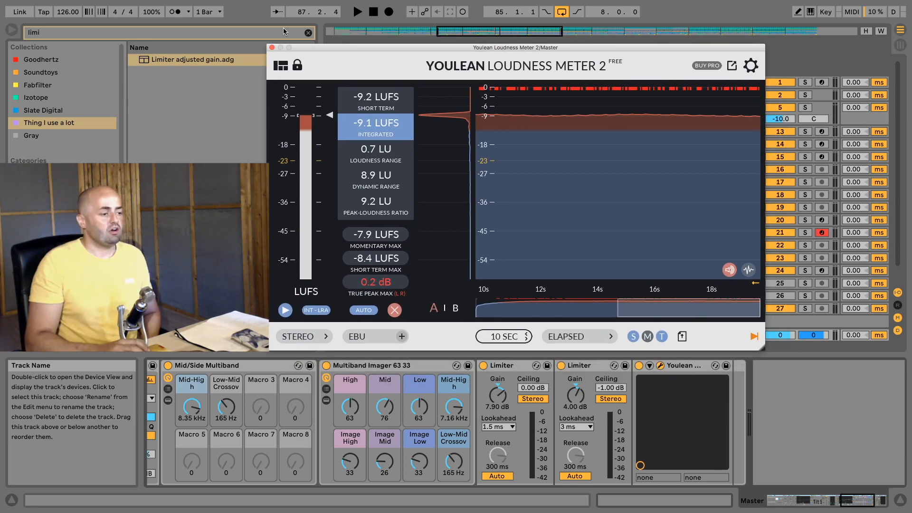
pyautogui.click(308, 33)
pyautogui.moveTo(367, 48); pyautogui.dragTo(370, 38)
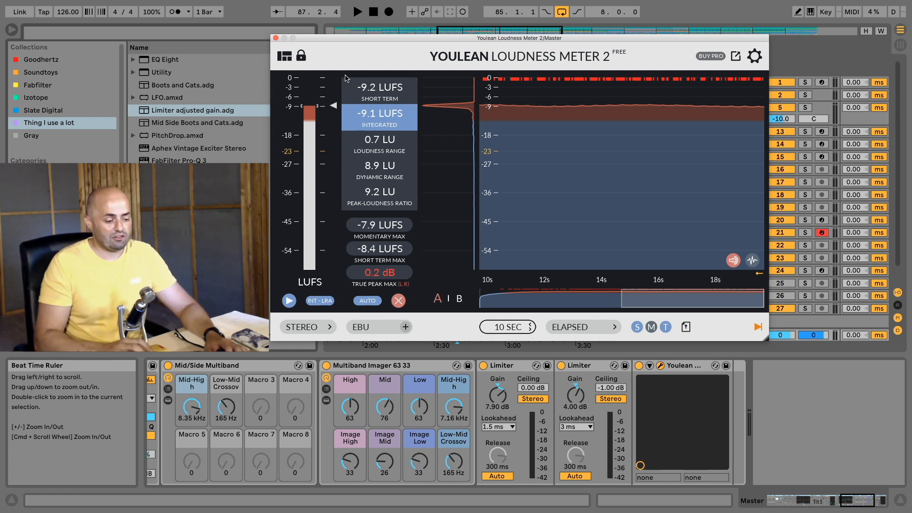
# - Compare the drop's loudness on the meter with the second Limiter deactivated and reactivated during playback
pyautogui.click(562, 366)
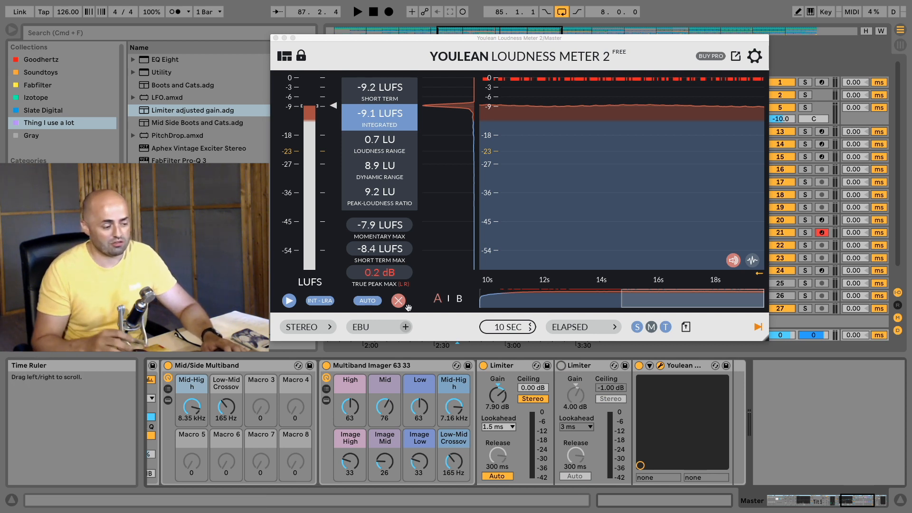
pyautogui.press('space')
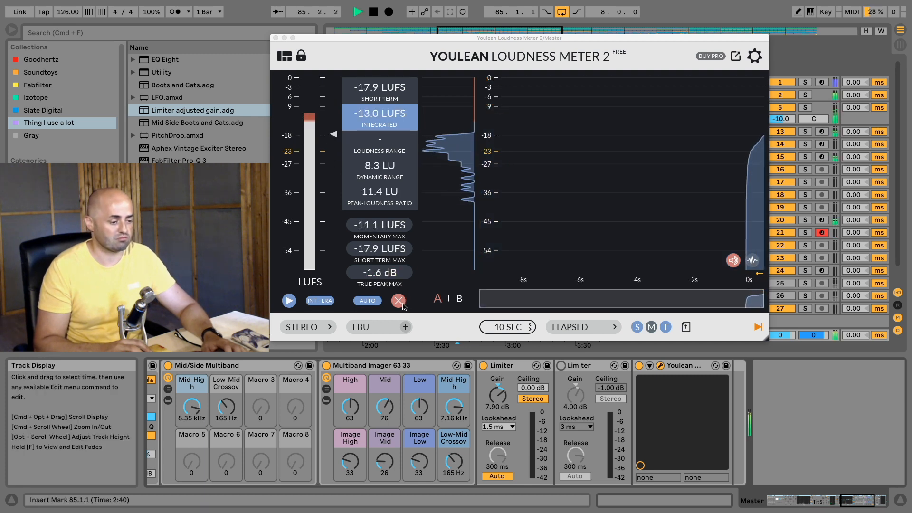
pyautogui.click(562, 365)
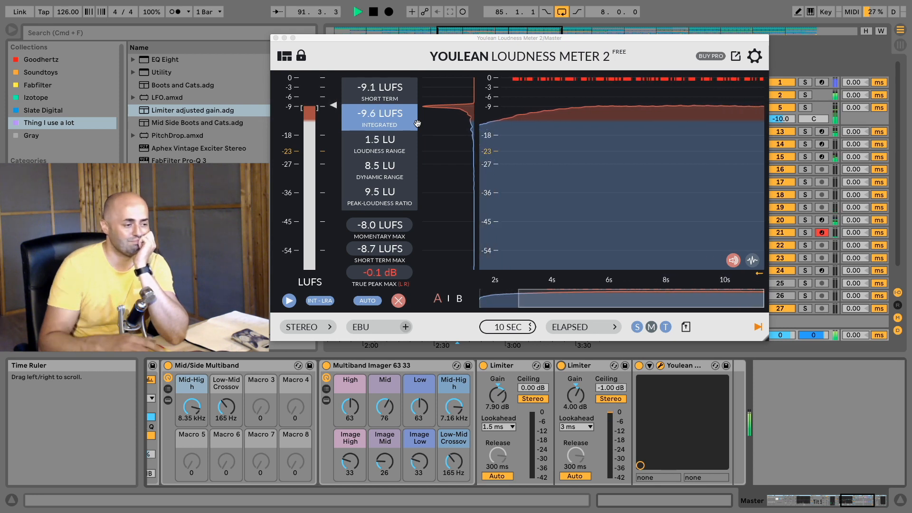
pyautogui.press('space')
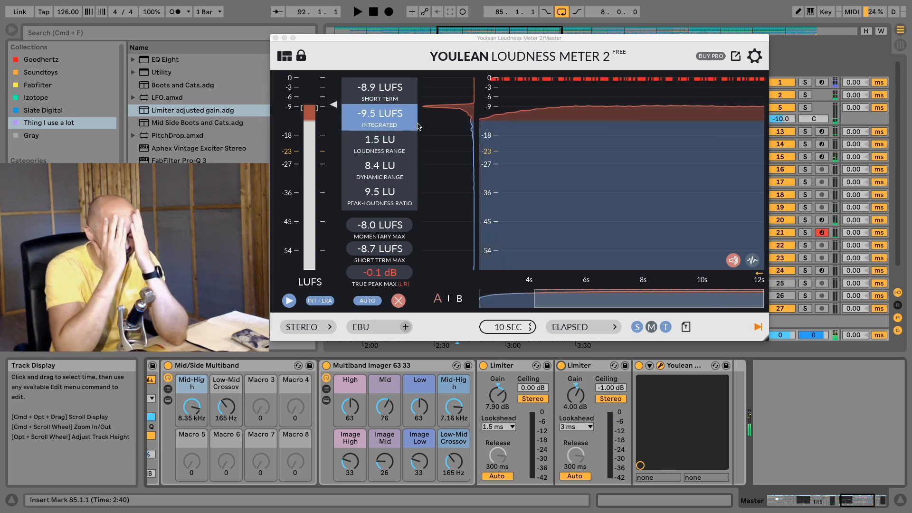
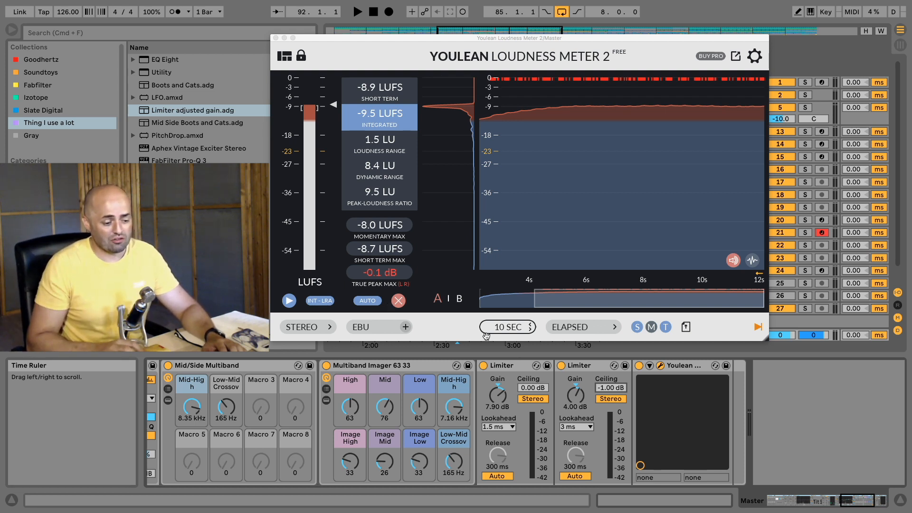
# - Play the drop, try the second Limiter's Ceiling at -2.50 dB, and reset the meter's True Peak Max reading
pyautogui.press('space')
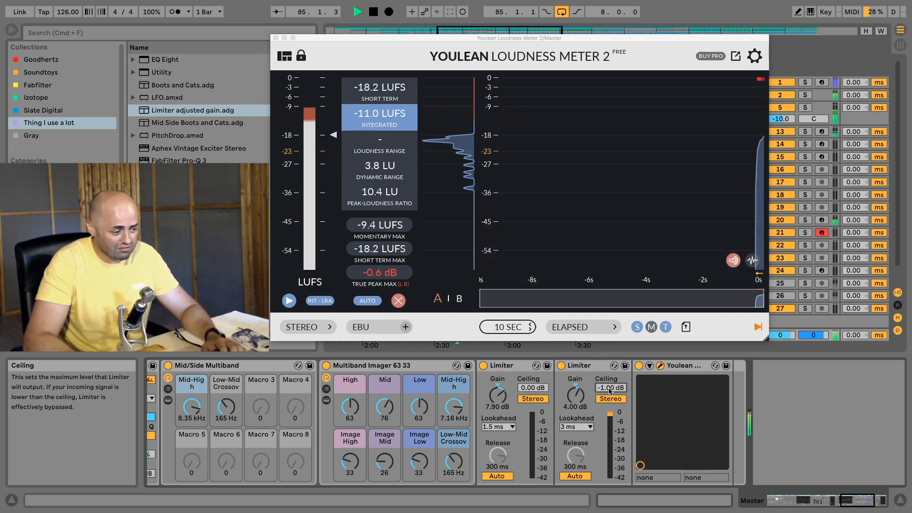
pyautogui.moveTo(610, 391); pyautogui.dragTo(610, 399)
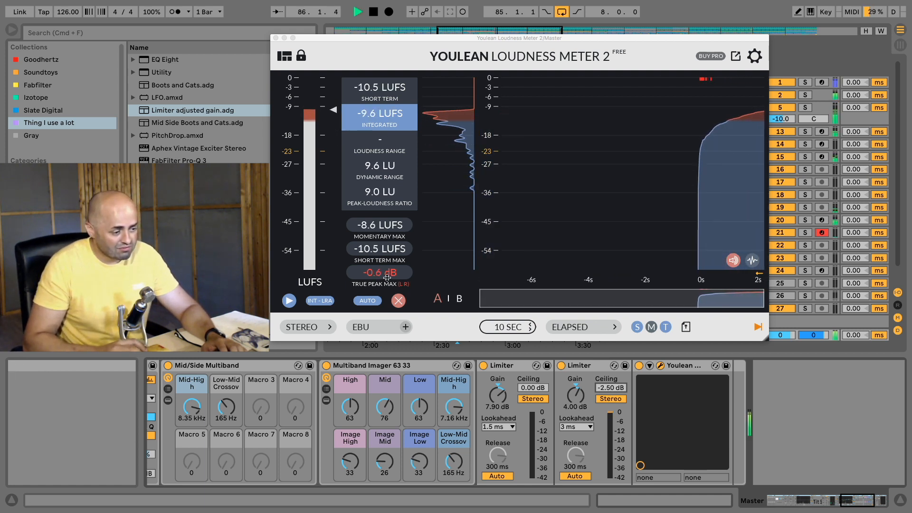
pyautogui.click(378, 284)
# - Try the second Limiter's Ceiling at 0.00 dB and then -2.20 dB during playback, reset the loudness meter's readings, and stop playback
pyautogui.click(605, 388)
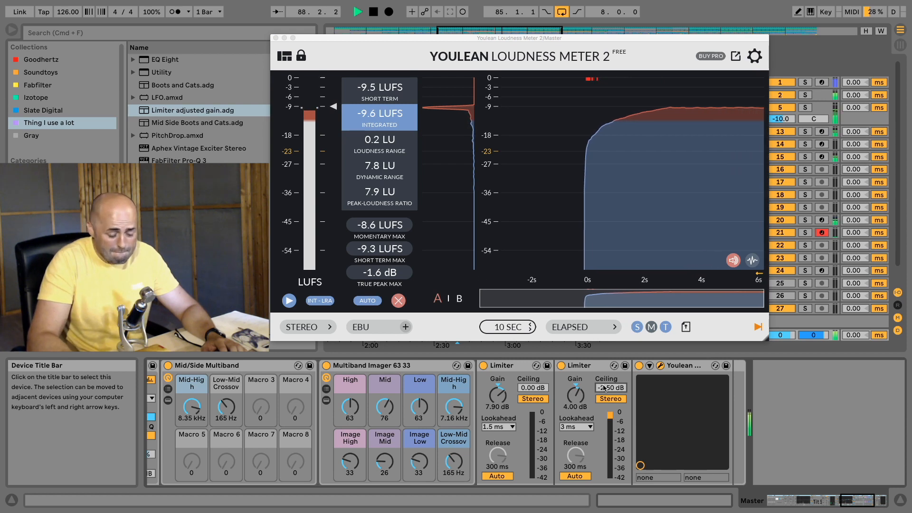
pyautogui.write('0')
pyautogui.press('Return')
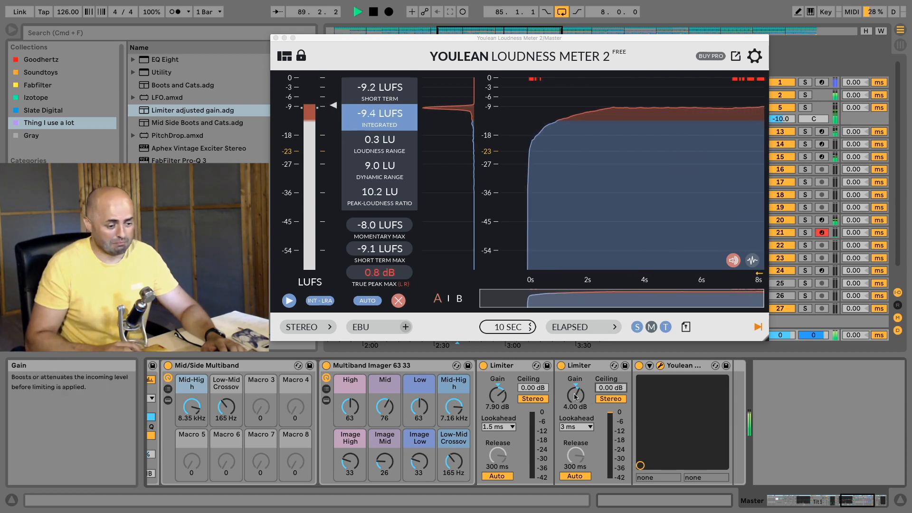
pyautogui.write('-2.2')
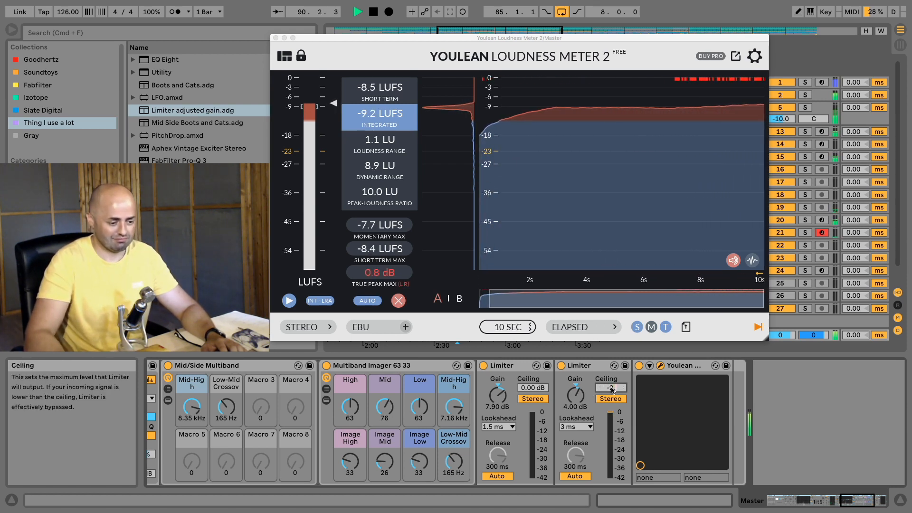
pyautogui.press('Return')
pyautogui.click(399, 300)
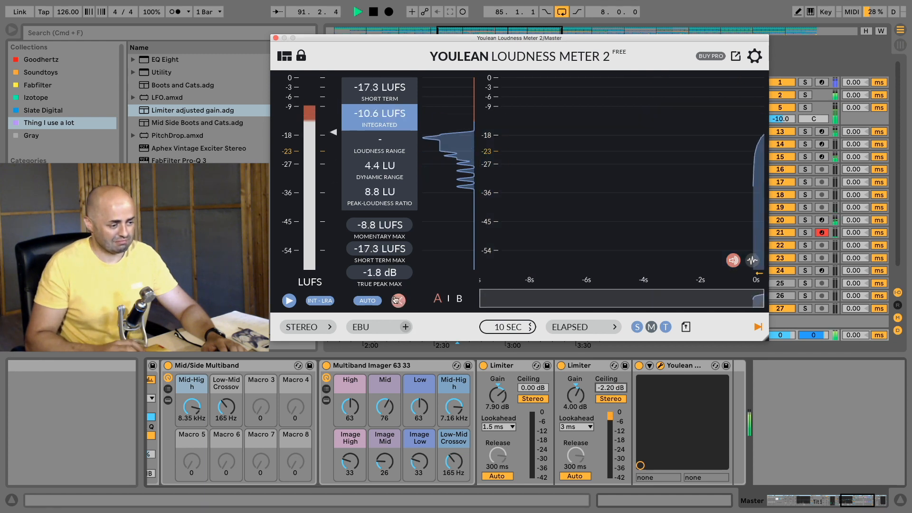
pyautogui.press('space')
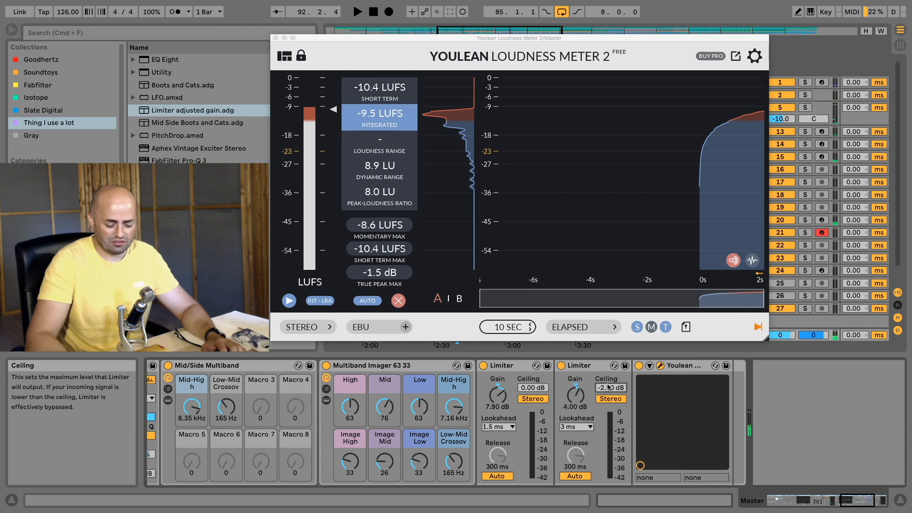
# - Set the second Limiter's Ceiling to -1.50 dB and close the Youlean Loudness Meter 2 window
pyautogui.write('-1.5')
pyautogui.press('Return')
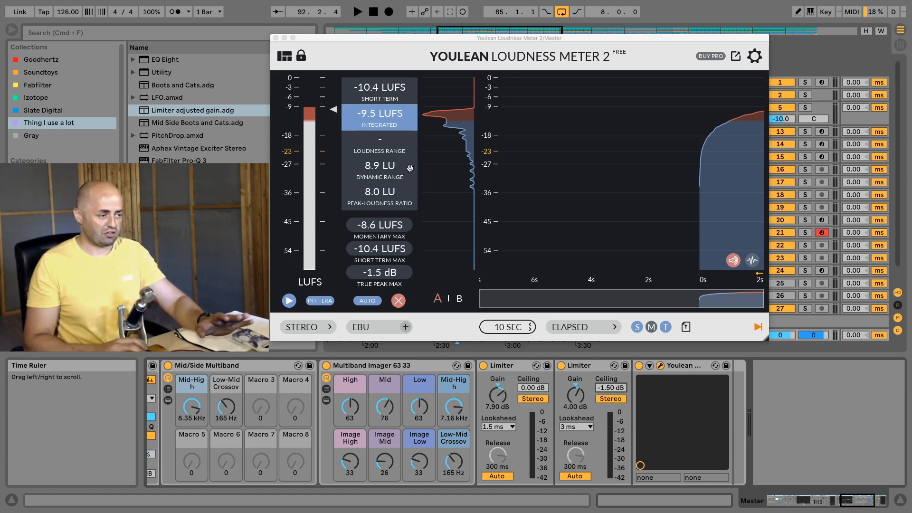
pyautogui.click(275, 37)
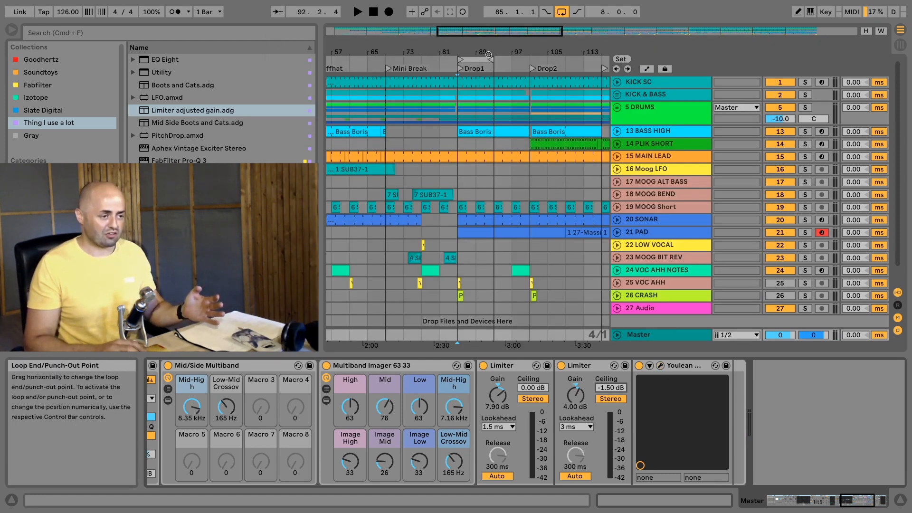
# - Select the whole arrangement from bar 5 to the end of the track and open the Export Audio/Video settings
pyautogui.moveTo(495, 52); pyautogui.dragTo(496, 12)
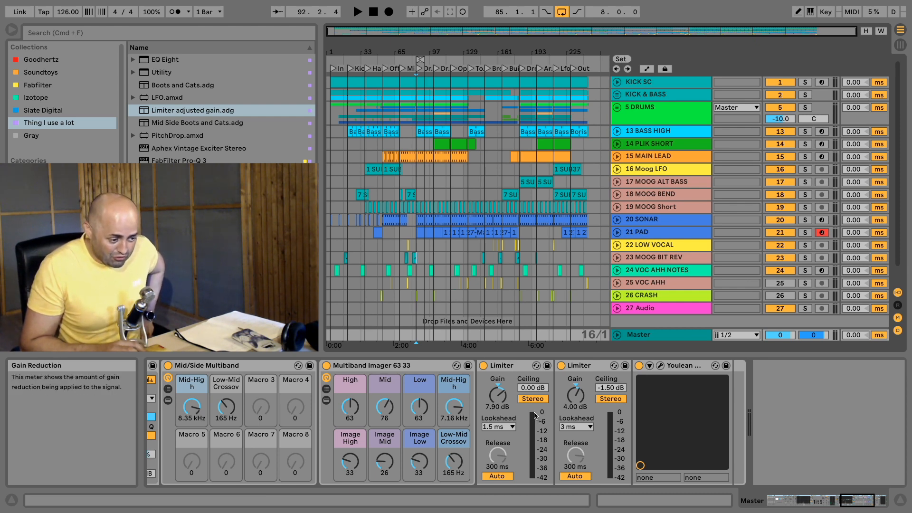
pyautogui.click(520, 366)
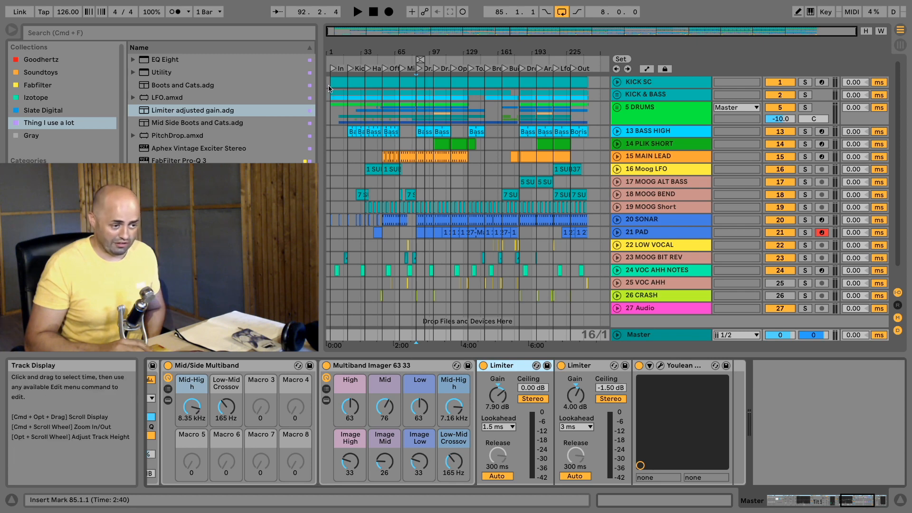
pyautogui.moveTo(329, 85); pyautogui.dragTo(589, 205)
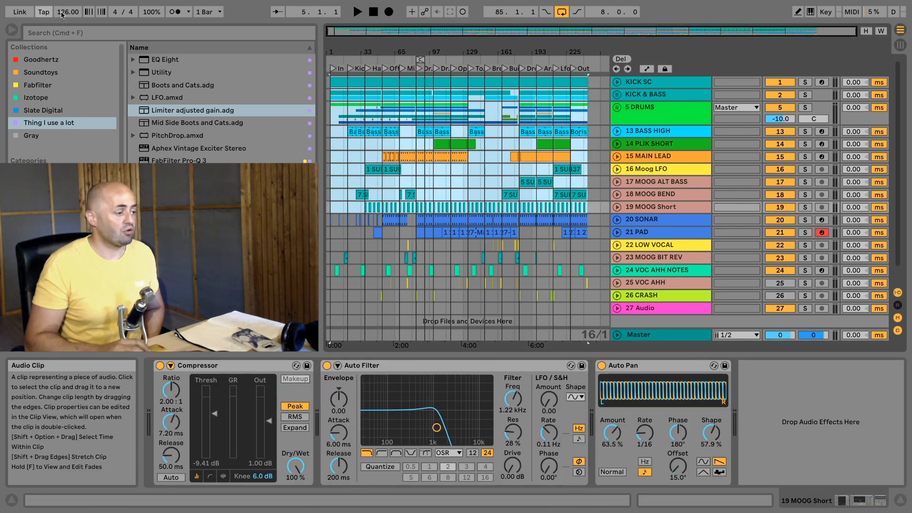
pyautogui.click(53, 5)
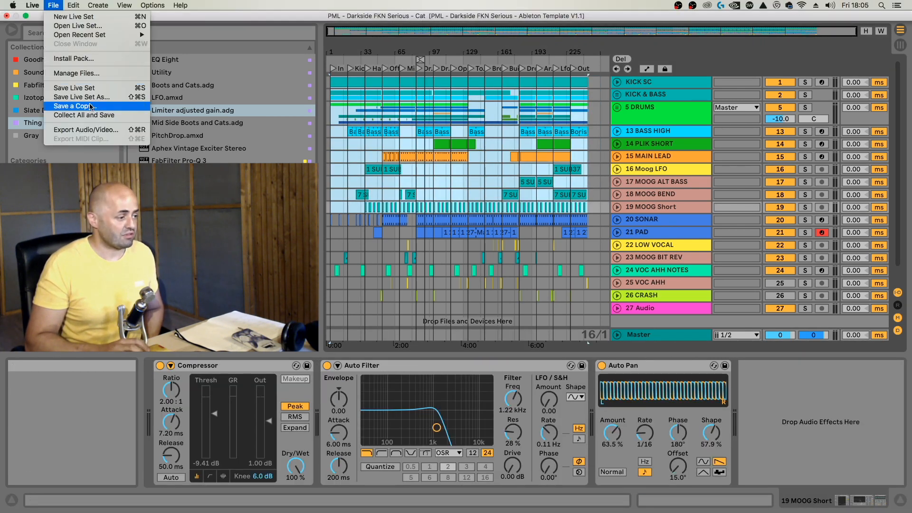
pyautogui.click(94, 132)
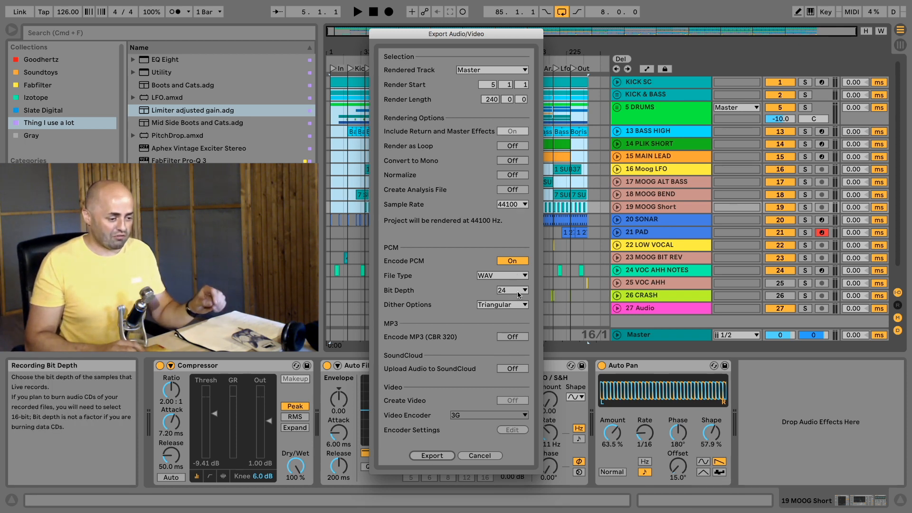
# - Choose WAV as the export file type and examine the available bit depths
pyautogui.click(511, 277)
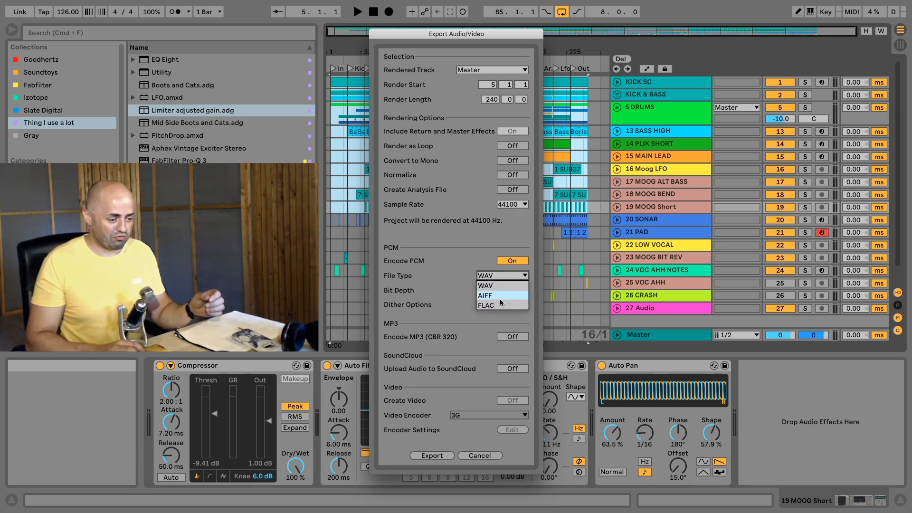
pyautogui.click(500, 284)
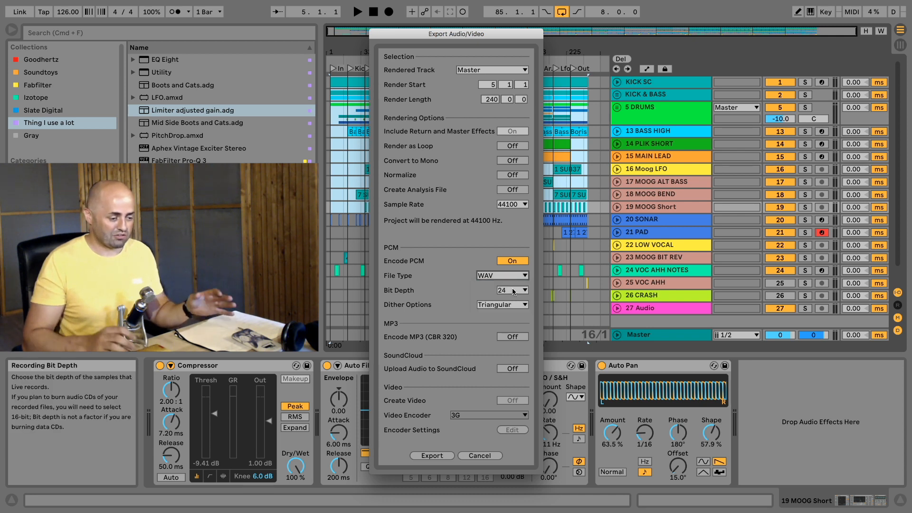
pyautogui.click(511, 277)
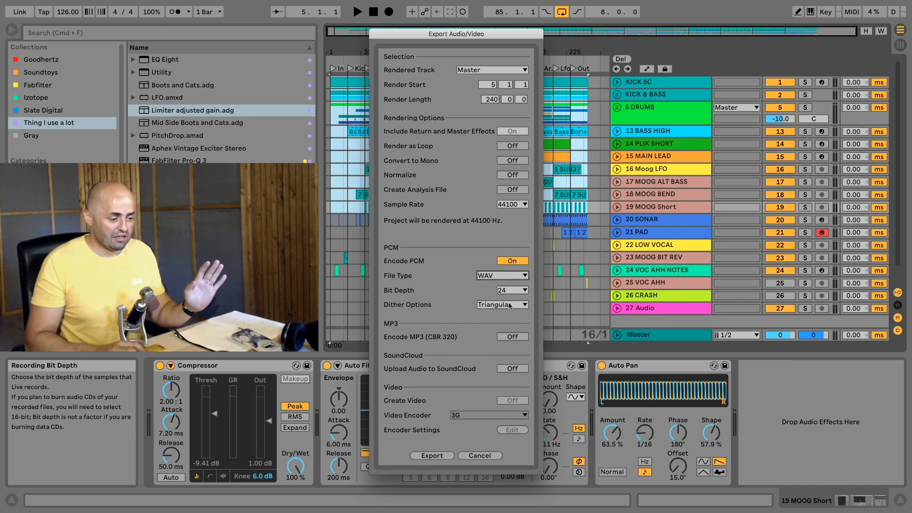
pyautogui.click(517, 290)
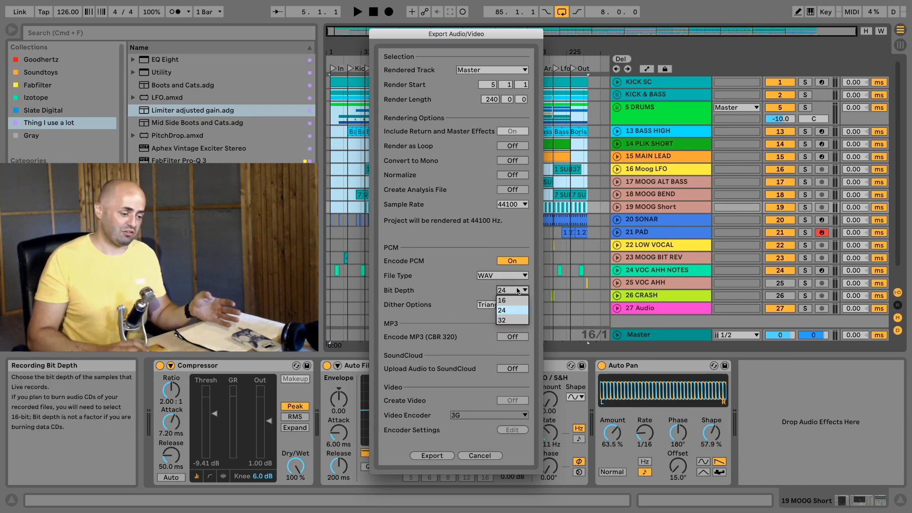
pyautogui.click(518, 291)
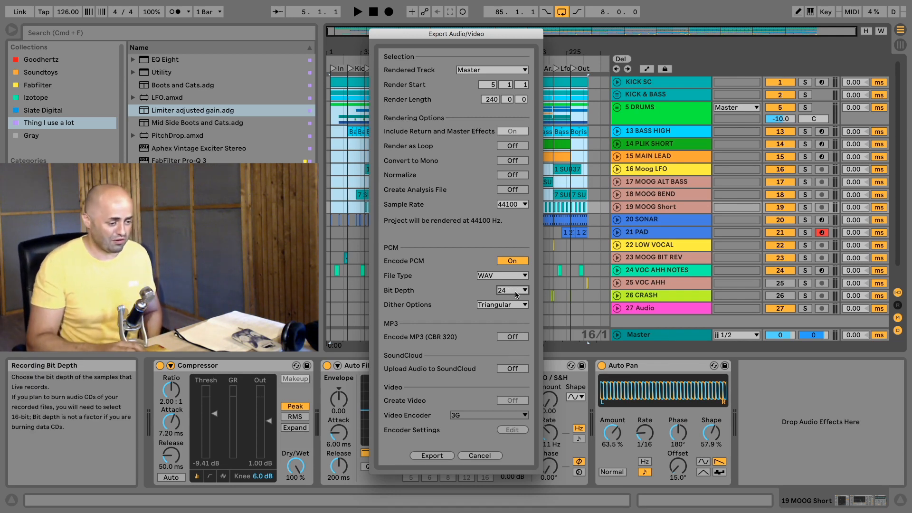
# - Examine the export's dither options, choose Triangular, and cancel the export
pyautogui.click(510, 305)
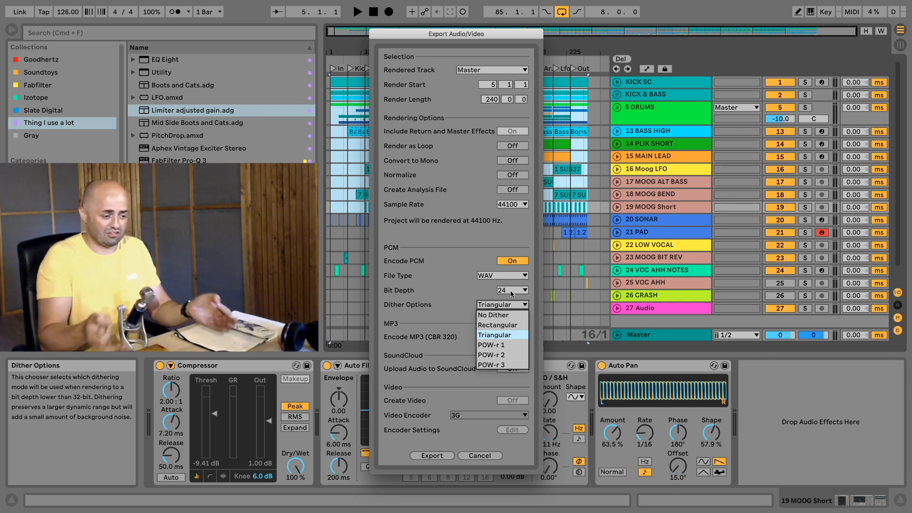
pyautogui.click(501, 336)
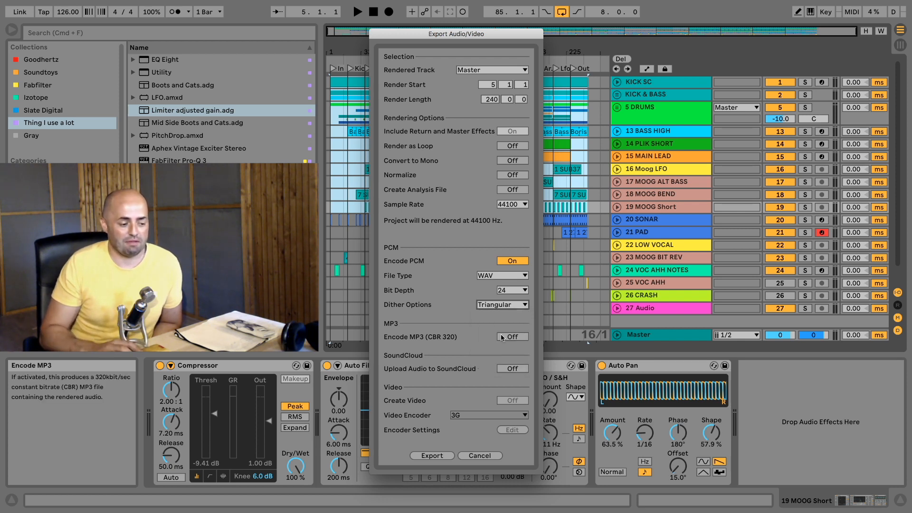
pyautogui.click(502, 305)
pyautogui.click(502, 336)
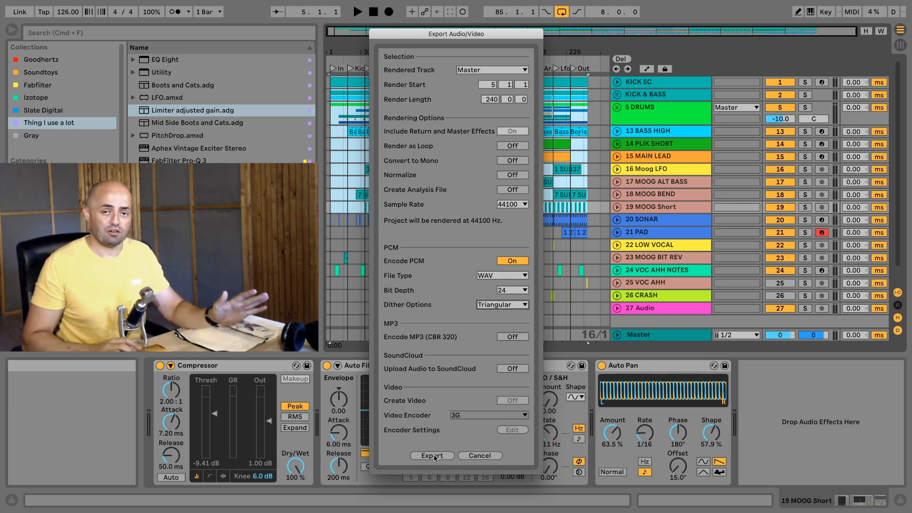
pyautogui.click(483, 455)
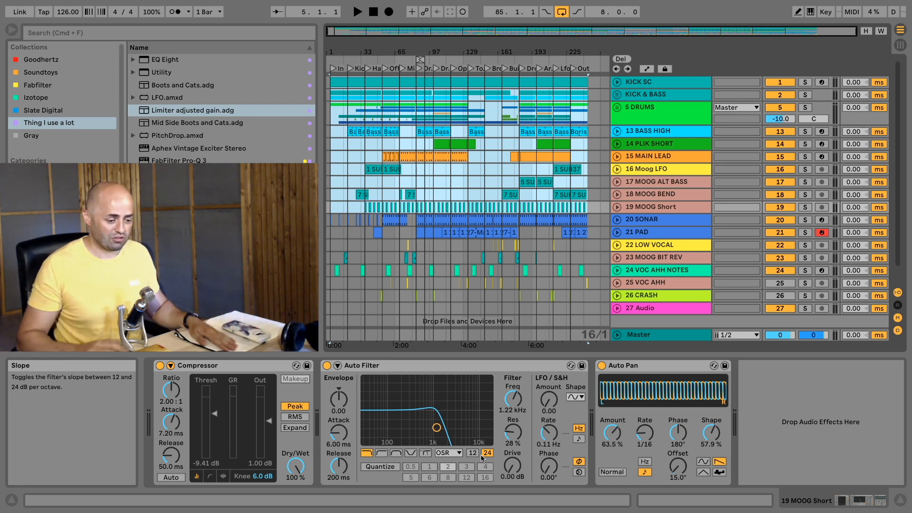
# - In the Master track's PML Versatile Mastering rack, switch from the Wet to the Dry chain and briefly play the track
pyautogui.click(639, 335)
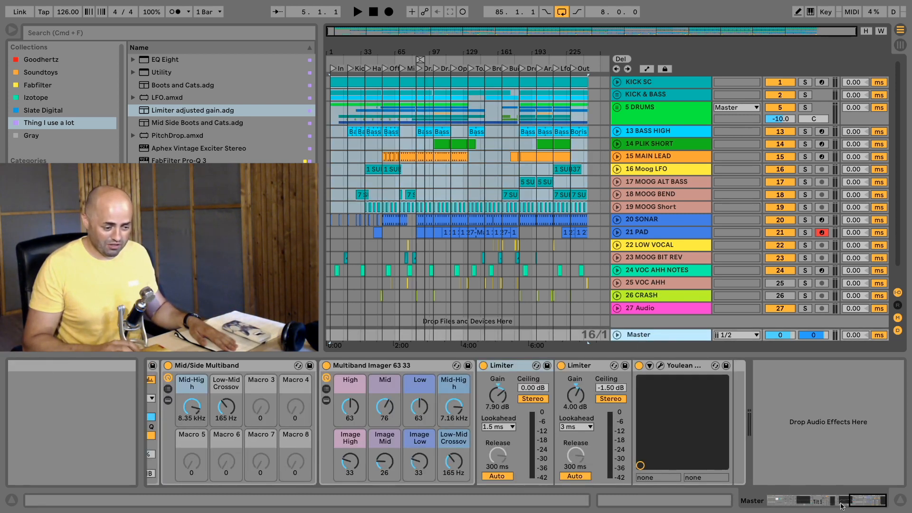
pyautogui.moveTo(864, 505); pyautogui.dragTo(784, 512)
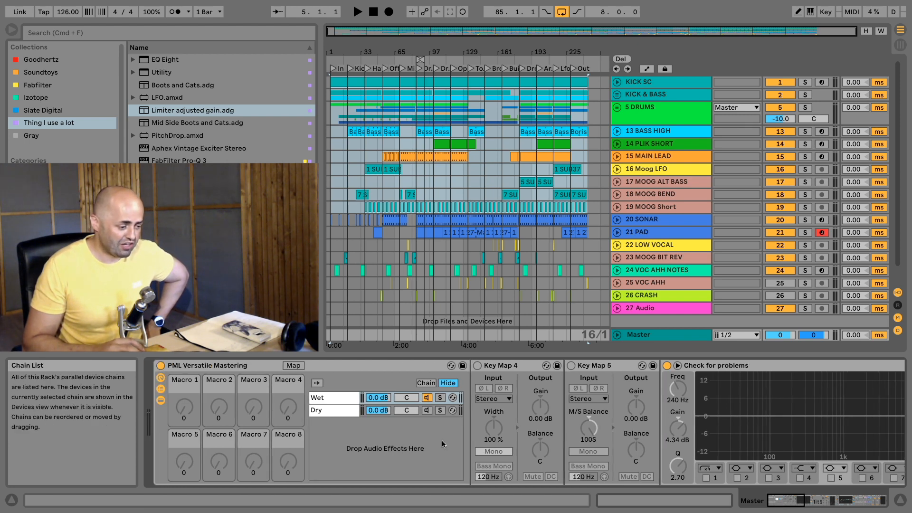
pyautogui.click(335, 411)
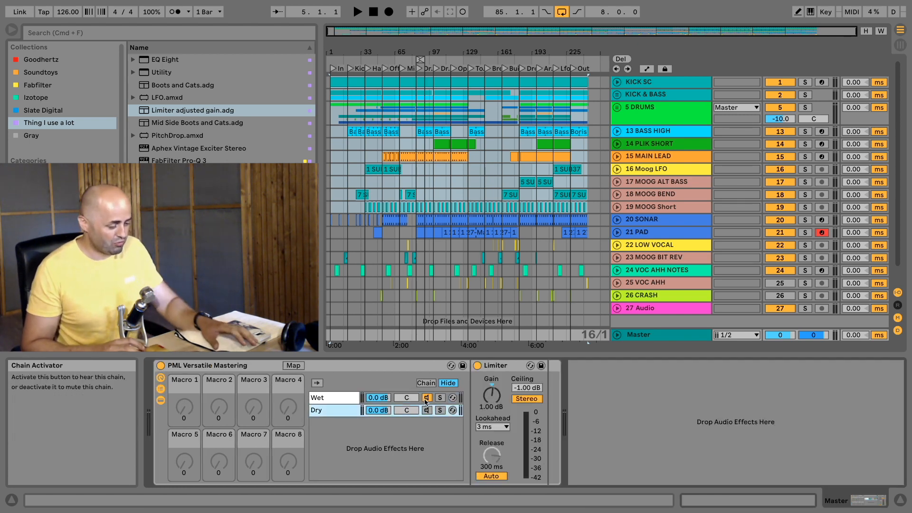
pyautogui.click(426, 403)
pyautogui.press('space')
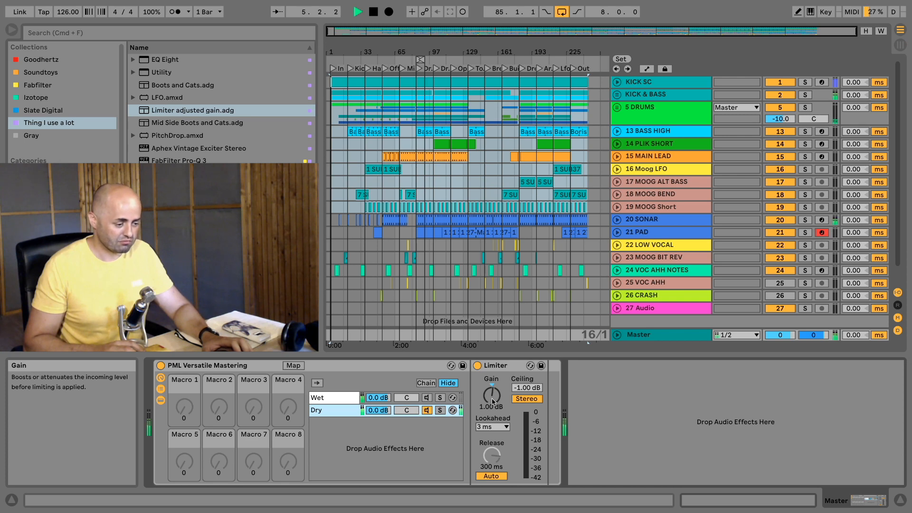
pyautogui.press('space')
# - Play the track from the start of Drop1 and set the Dry chain's Limiter Gain to 13 dB
pyautogui.press('+')
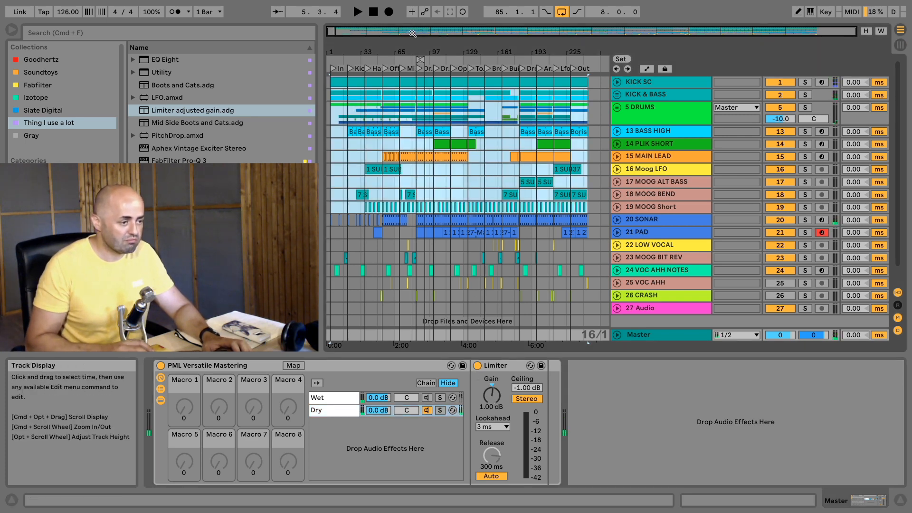
pyautogui.moveTo(416, 52); pyautogui.dragTo(391, 119)
pyautogui.click(390, 132)
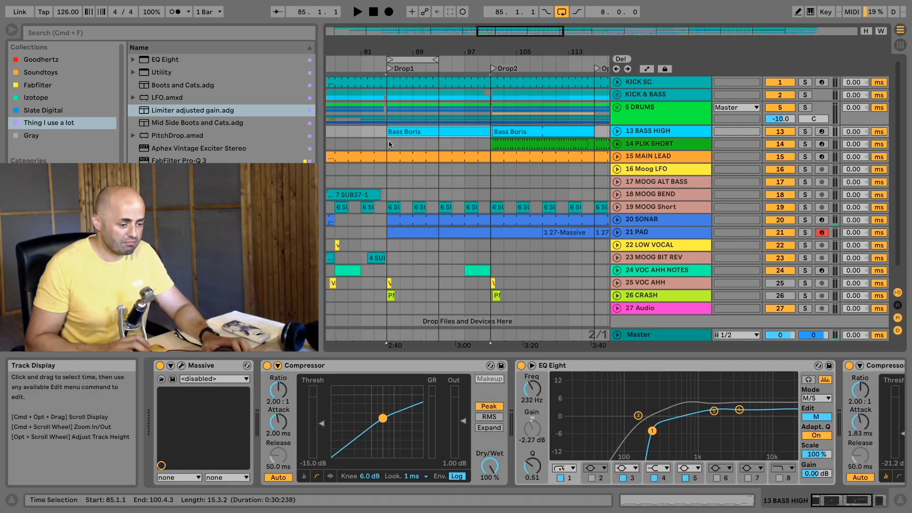
pyautogui.click(388, 144)
pyautogui.click(639, 335)
pyautogui.press('space')
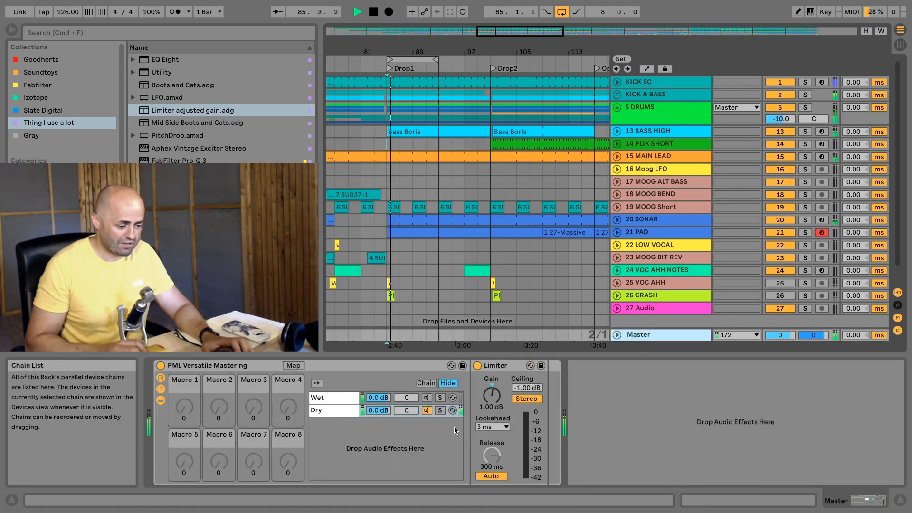
pyautogui.moveTo(491, 398); pyautogui.dragTo(492, 400)
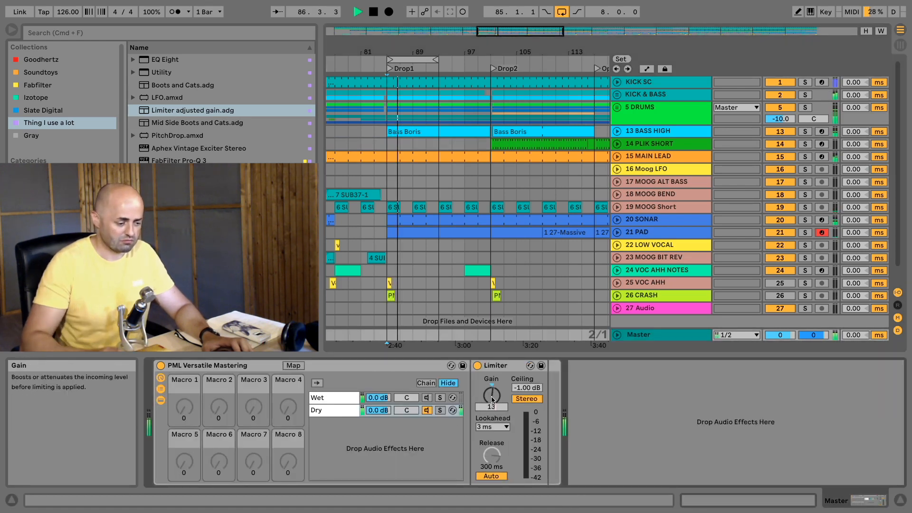
# - Compare the Wet and Dry chains by switching between them during the drop, then stop playback and leave Wet active and selected
pyautogui.click(338, 400)
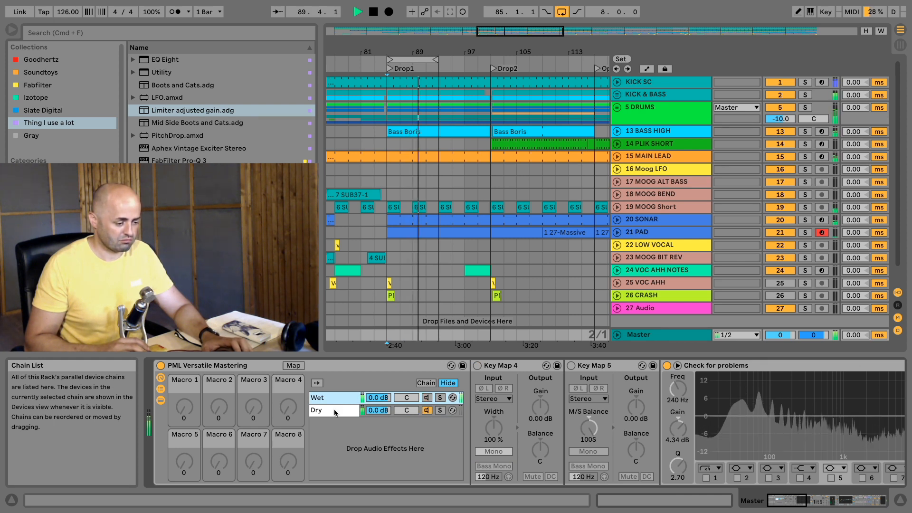
pyautogui.press('1')
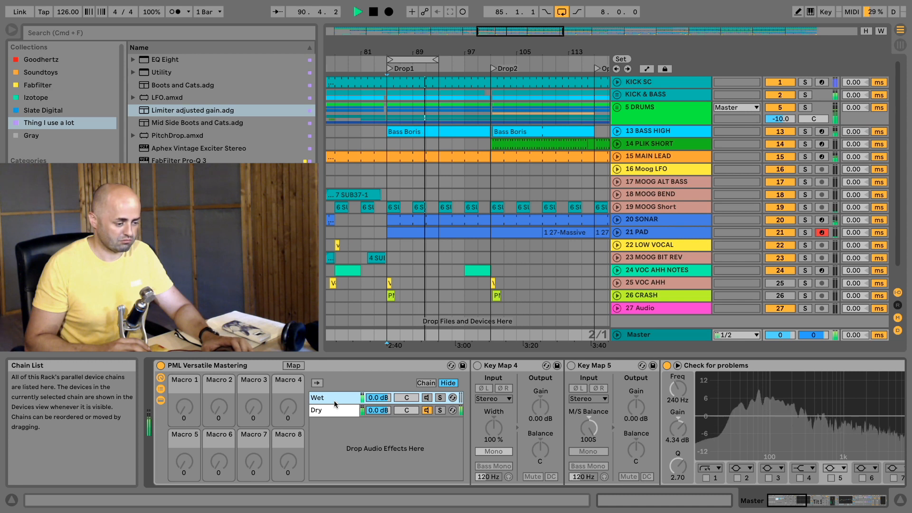
pyautogui.press('Down')
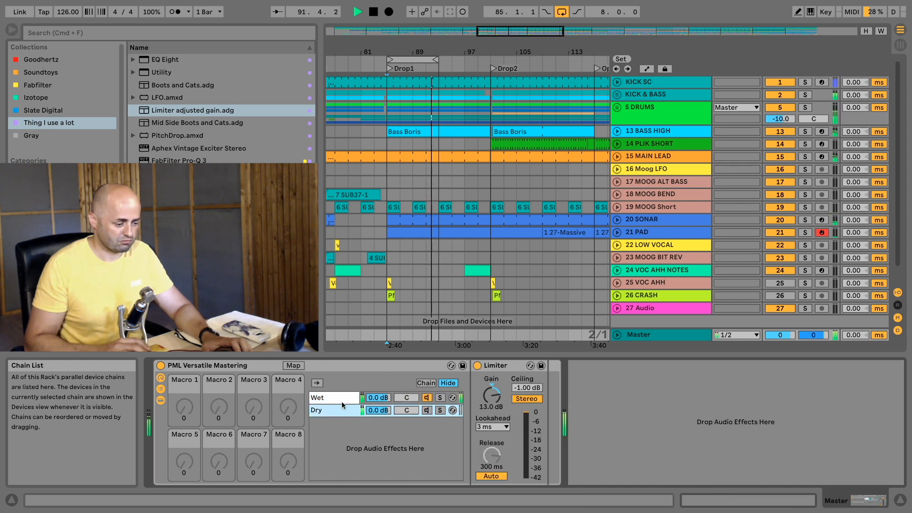
pyautogui.press('1')
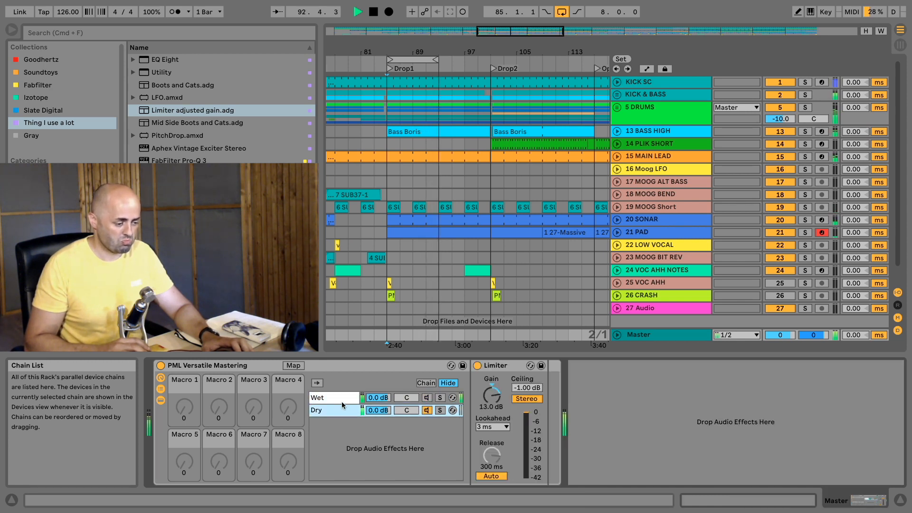
pyautogui.press('space')
pyautogui.press('1')
pyautogui.click(339, 397)
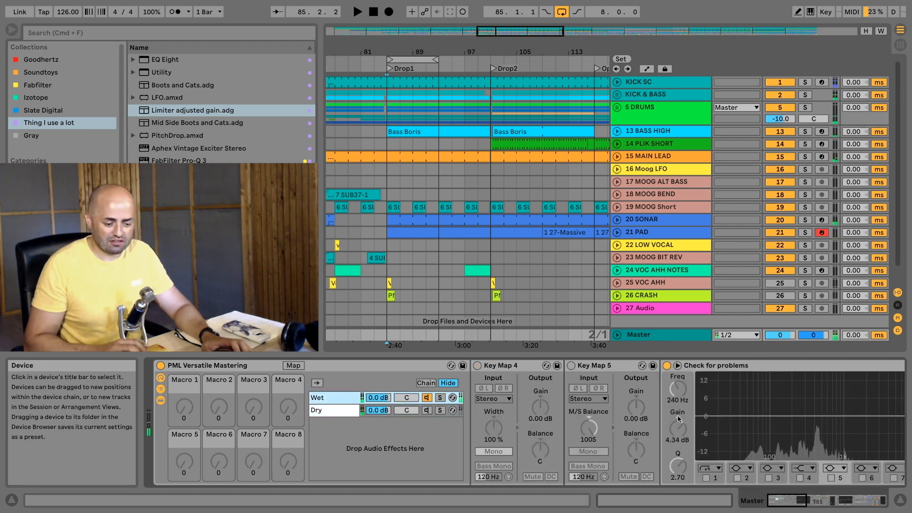
# - Deactivate the Multiband Imager 63 33 rack near the end of the Wet chain
pyautogui.moveTo(776, 505); pyautogui.dragTo(853, 503)
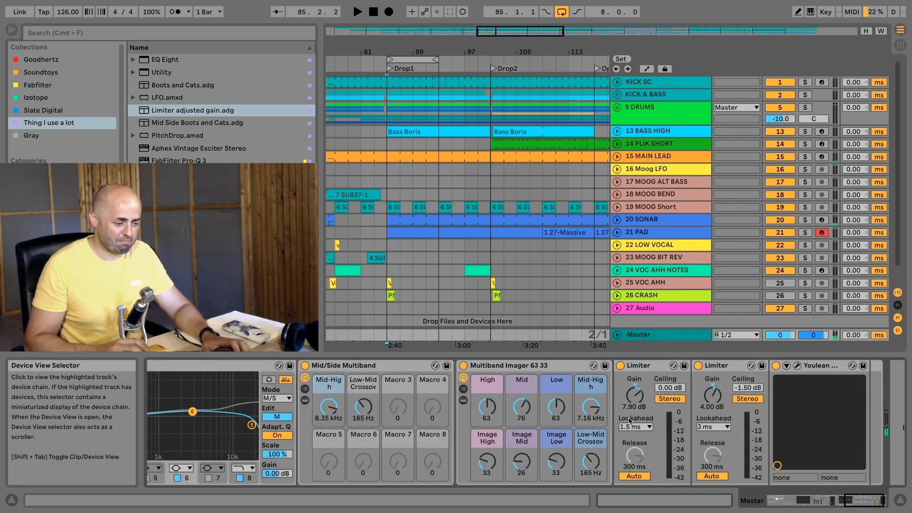
pyautogui.click(464, 365)
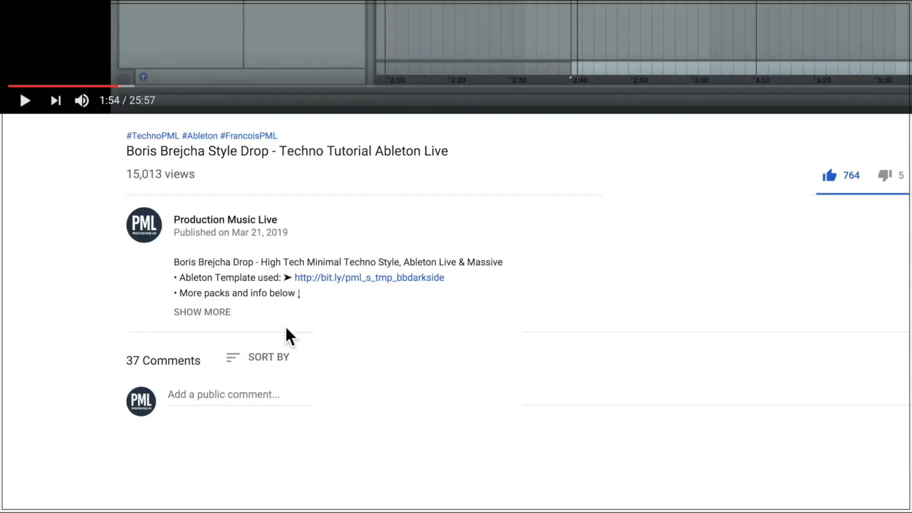
# - On the YouTube page of the Boris Brejcha Style Drop tutorial, expand the description and look through its sound pack and course links
pyautogui.click(205, 313)
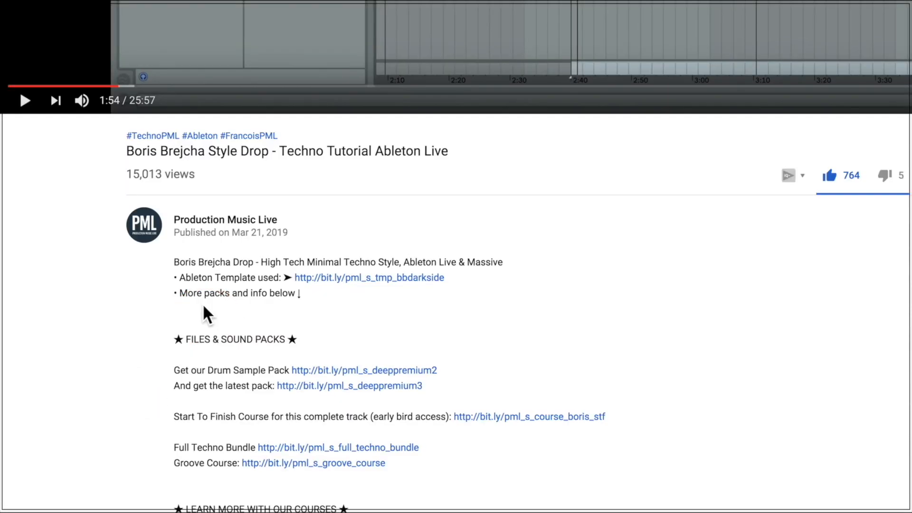
pyautogui.scroll(-2, 217, 304)
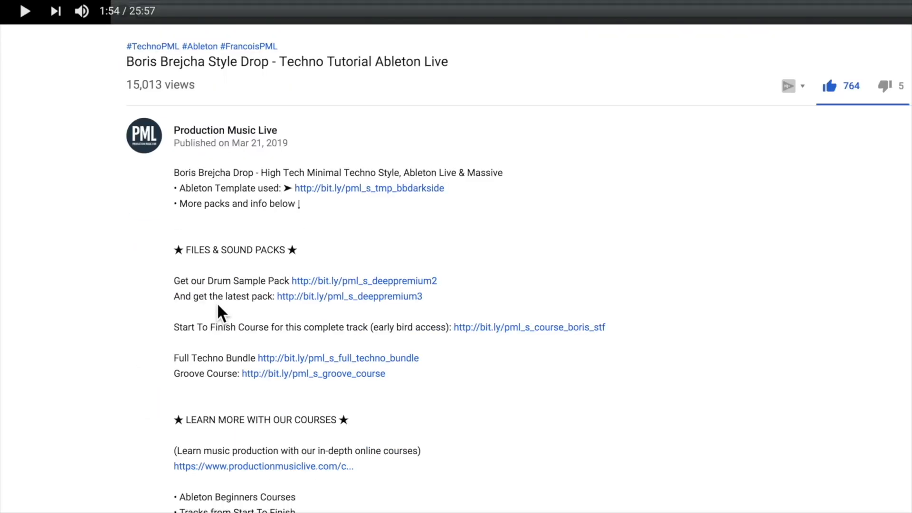
pyautogui.scroll(-1, 216, 303)
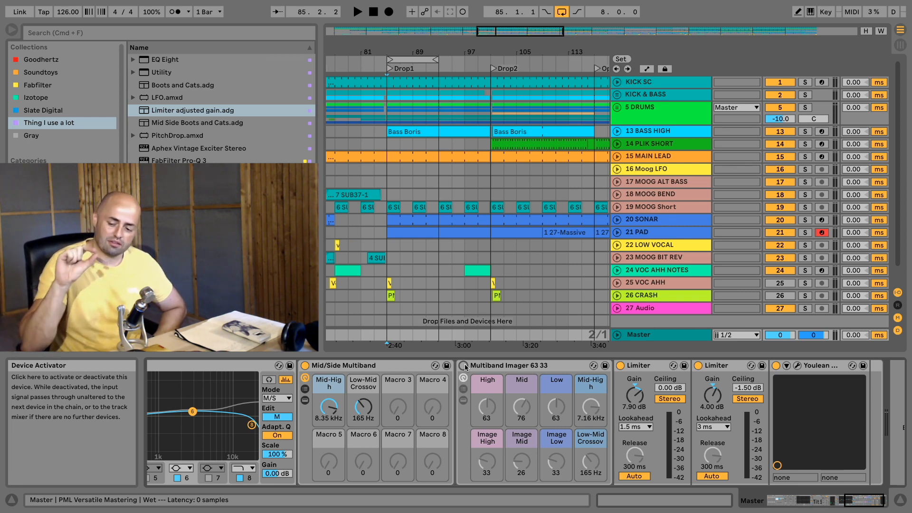